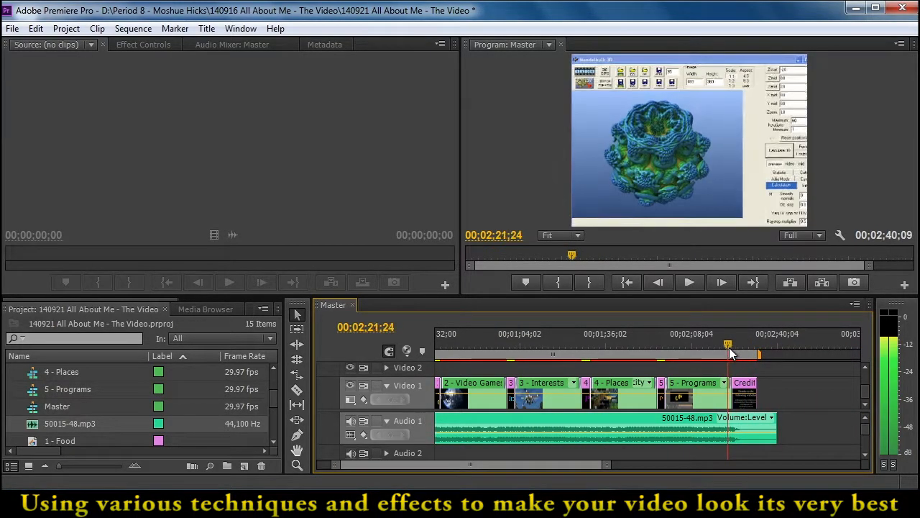
# Play the sequence's ending and trim the end of the 50015-48.mp3 clip back to the end of the Credits clip
pyautogui.press('space')
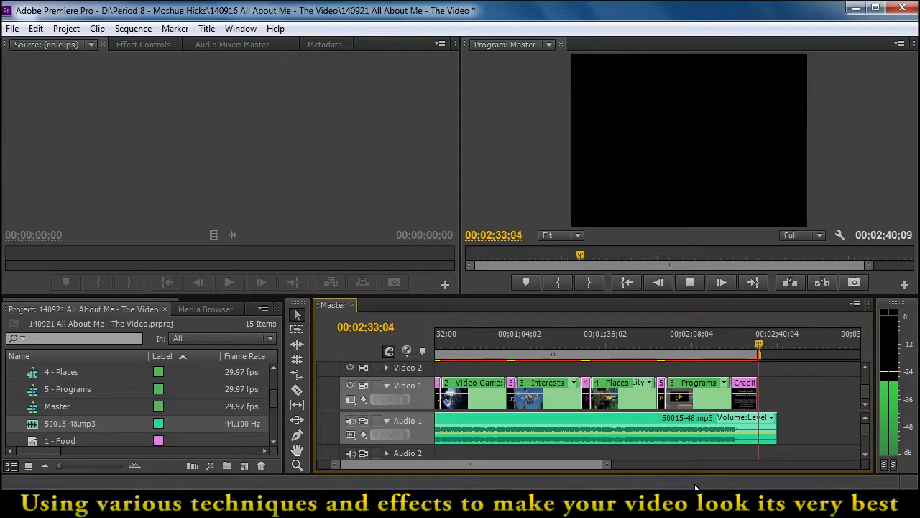
pyautogui.press('space')
pyautogui.moveTo(761, 341); pyautogui.dragTo(751, 340)
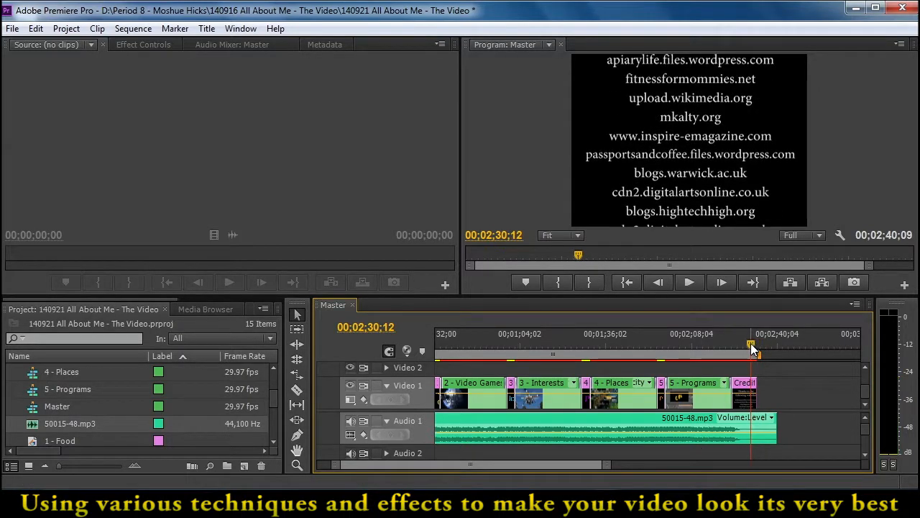
pyautogui.moveTo(770, 429); pyautogui.dragTo(753, 430)
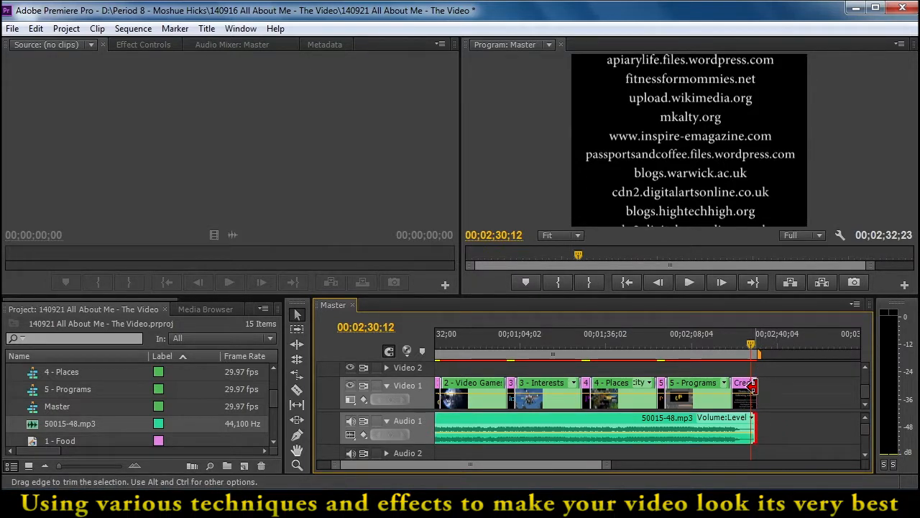
# Apply the Constant Gain crossfade audio transition to the end of the 50015-48.mp3 clip on Audio 1
pyautogui.moveTo(270, 398); pyautogui.dragTo(271, 379)
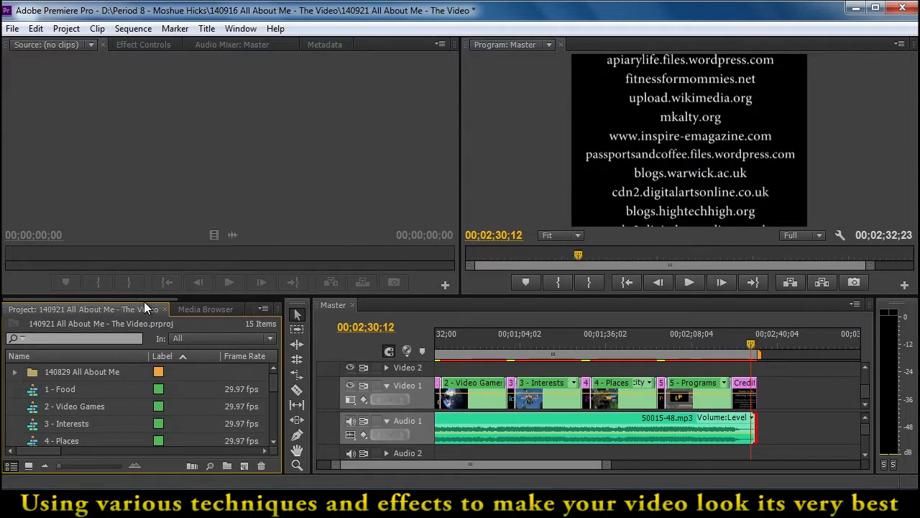
pyautogui.moveTo(146, 300); pyautogui.dragTo(202, 301)
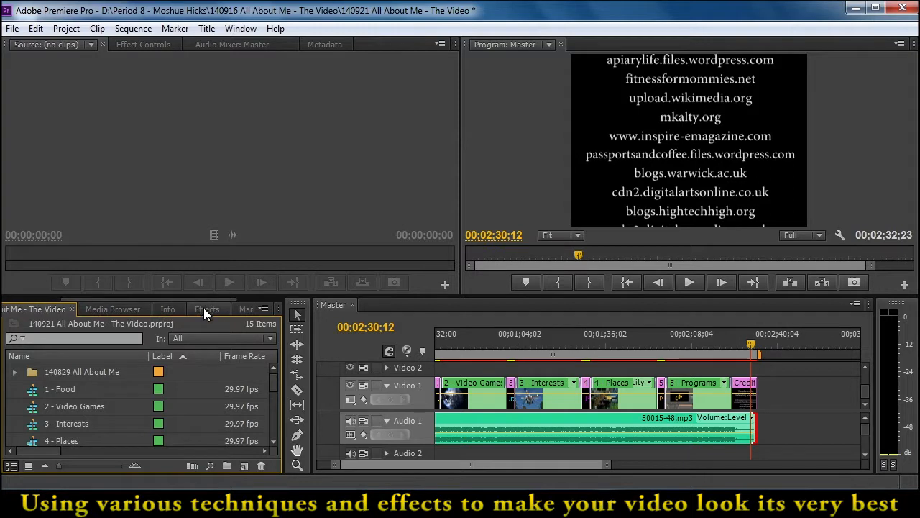
pyautogui.click(206, 310)
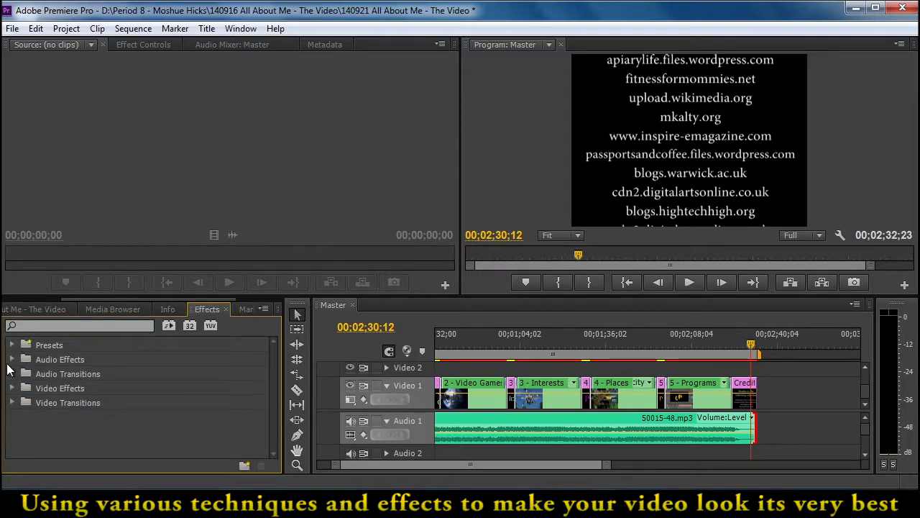
pyautogui.click(12, 374)
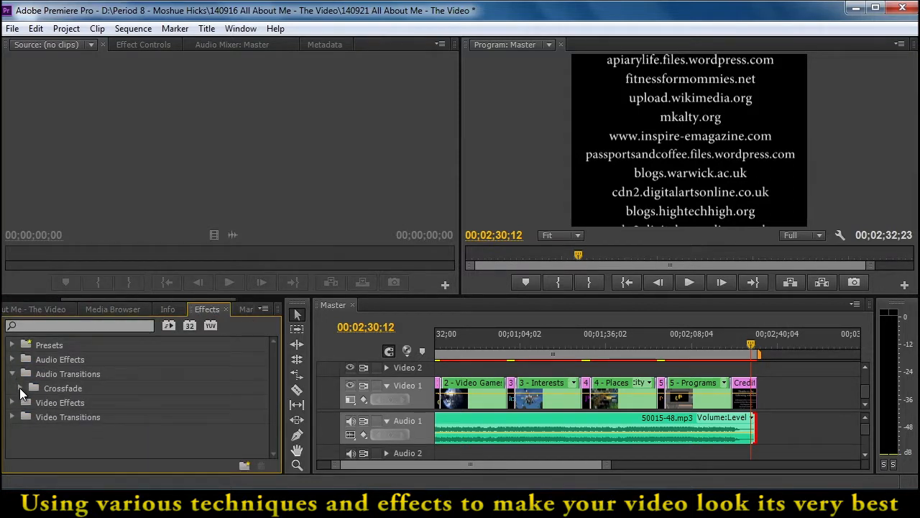
pyautogui.click(20, 388)
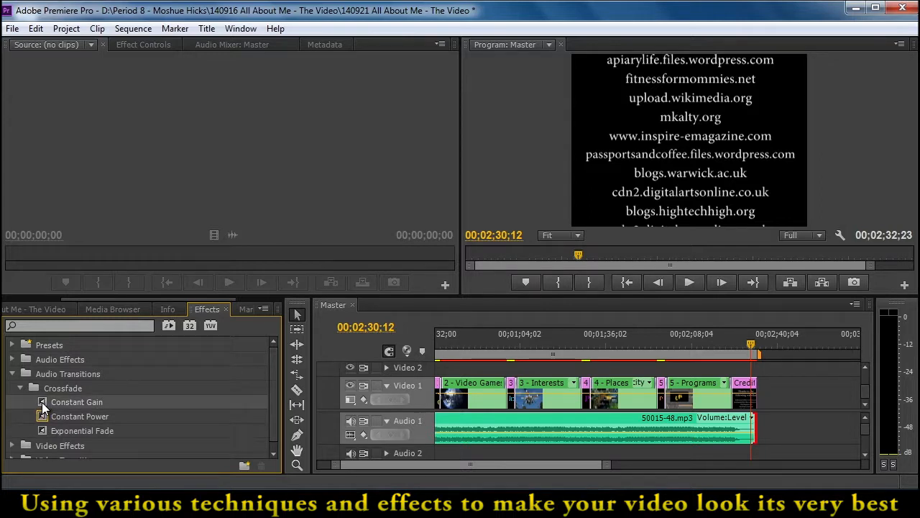
pyautogui.moveTo(42, 400); pyautogui.dragTo(559, 429)
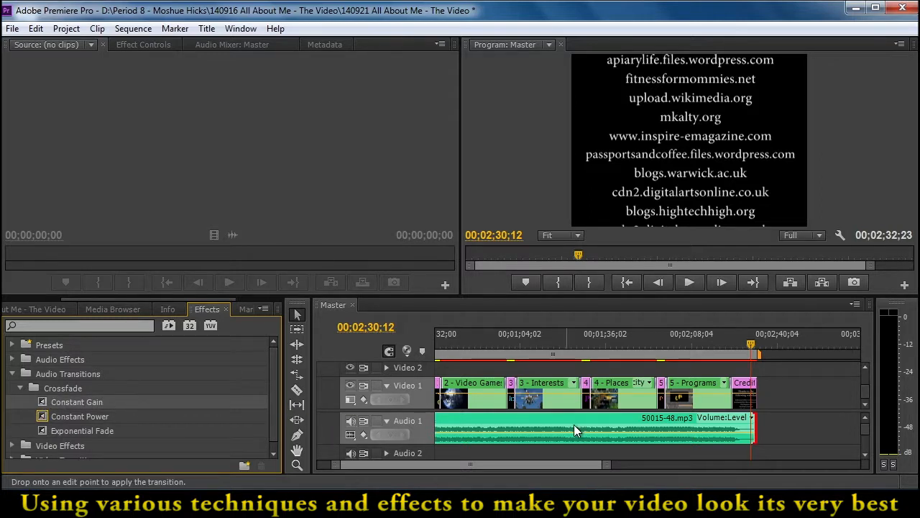
pyautogui.moveTo(759, 431); pyautogui.dragTo(756, 432)
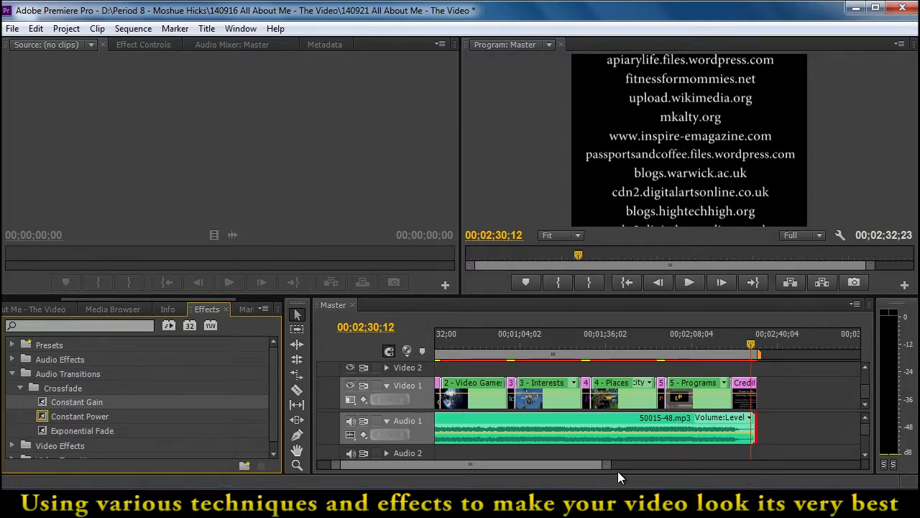
# Extend the start of the Constant Gain transition earlier so the music fades out over about 6 seconds
pyautogui.moveTo(749, 341); pyautogui.dragTo(755, 344)
pyautogui.moveTo(607, 466)
pyautogui.mouseDown()
pyautogui.moveTo(516, 470)
pyautogui.moveTo(544, 469)
pyautogui.mouseUp()
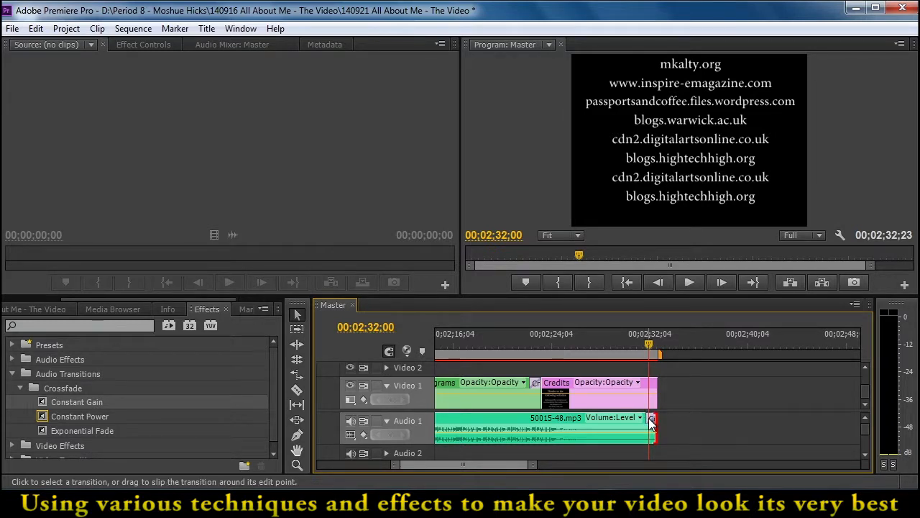
pyautogui.moveTo(532, 466); pyautogui.dragTo(503, 467)
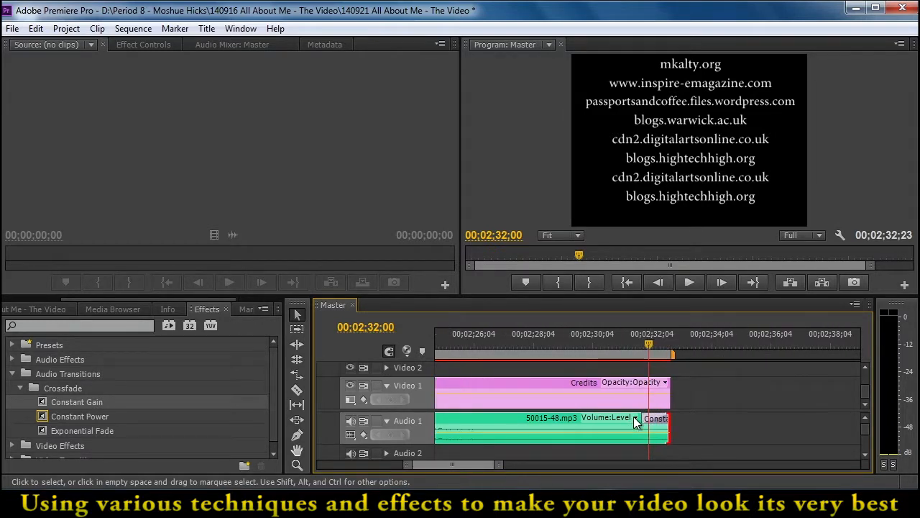
pyautogui.moveTo(654, 424); pyautogui.dragTo(497, 430)
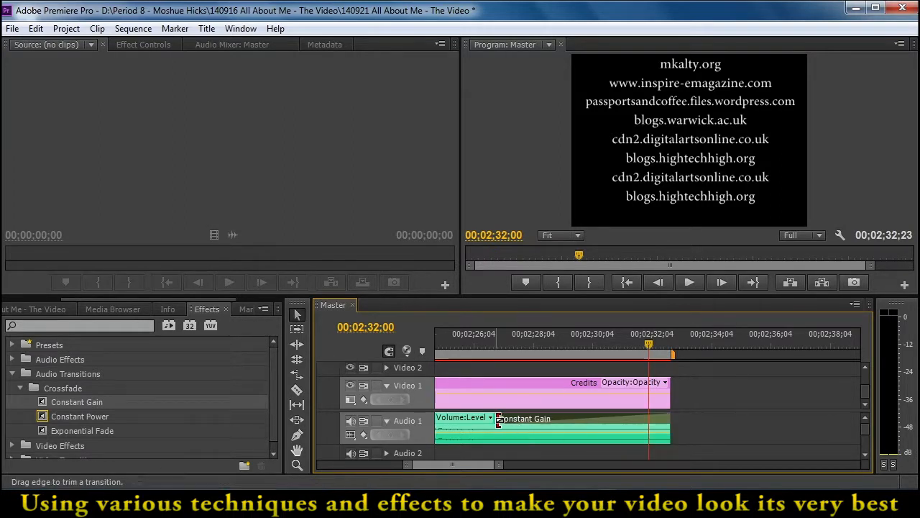
# Play back the credits from about 00;02;24;00 to check the music's fade-out
pyautogui.moveTo(444, 465); pyautogui.dragTo(441, 467)
pyautogui.click(528, 345)
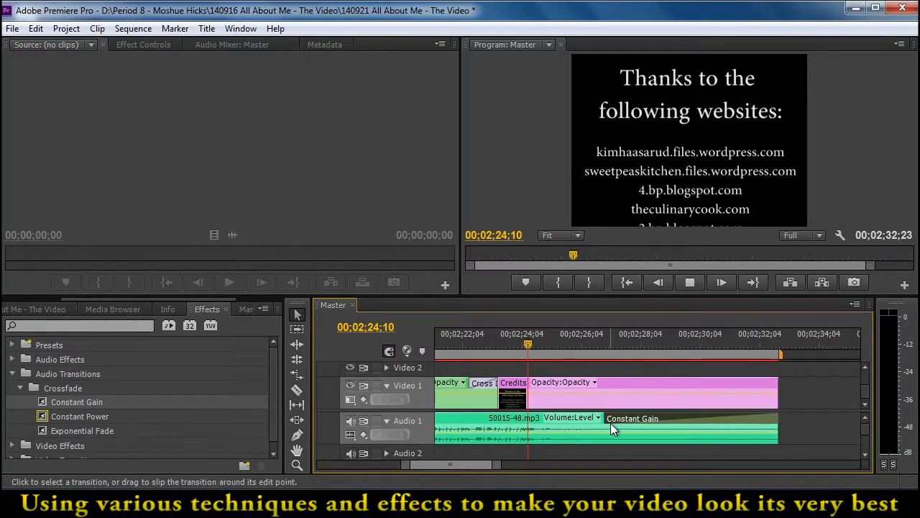
pyautogui.press('space')
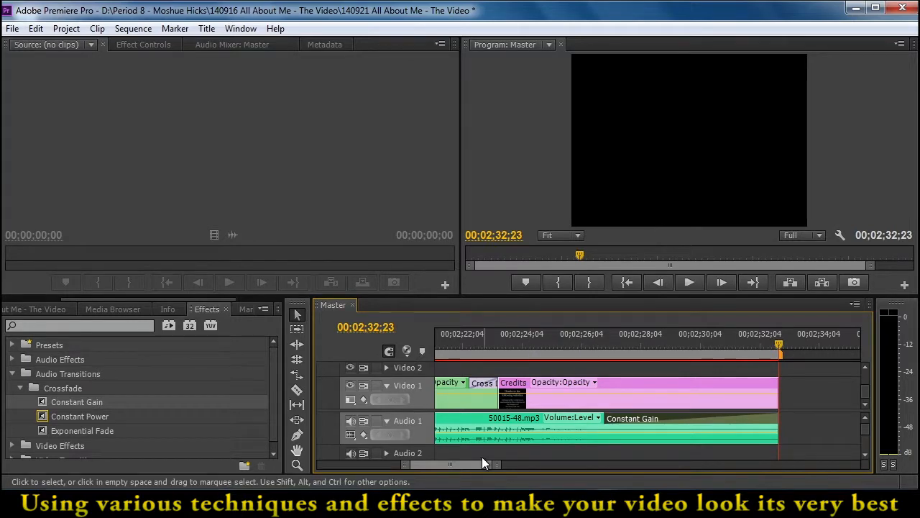
# Show the whole sequence, select the music clip and play from about 00;00;33;16 to check the audio level
pyautogui.moveTo(469, 465); pyautogui.dragTo(468, 466)
pyautogui.moveTo(406, 466); pyautogui.dragTo(285, 466)
pyautogui.moveTo(469, 341); pyautogui.dragTo(437, 344)
pyautogui.moveTo(468, 464); pyautogui.dragTo(439, 466)
pyautogui.click(571, 421)
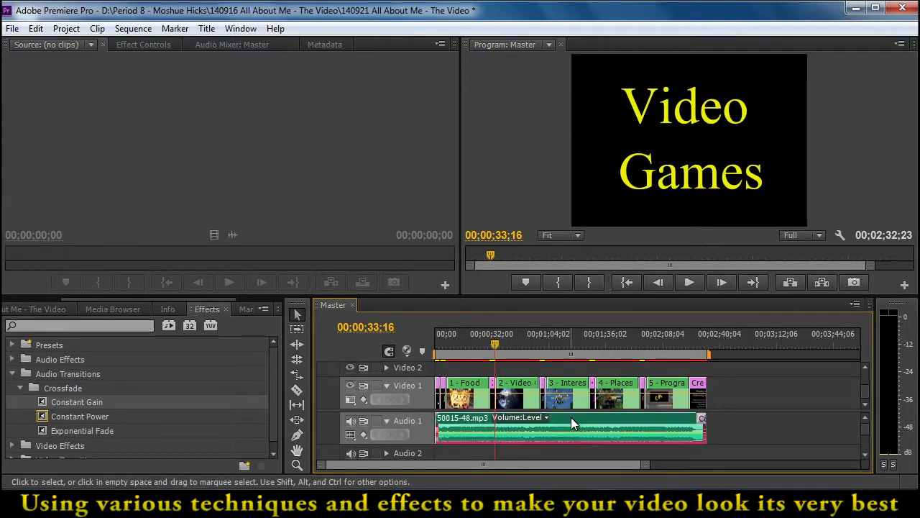
pyautogui.press('space')
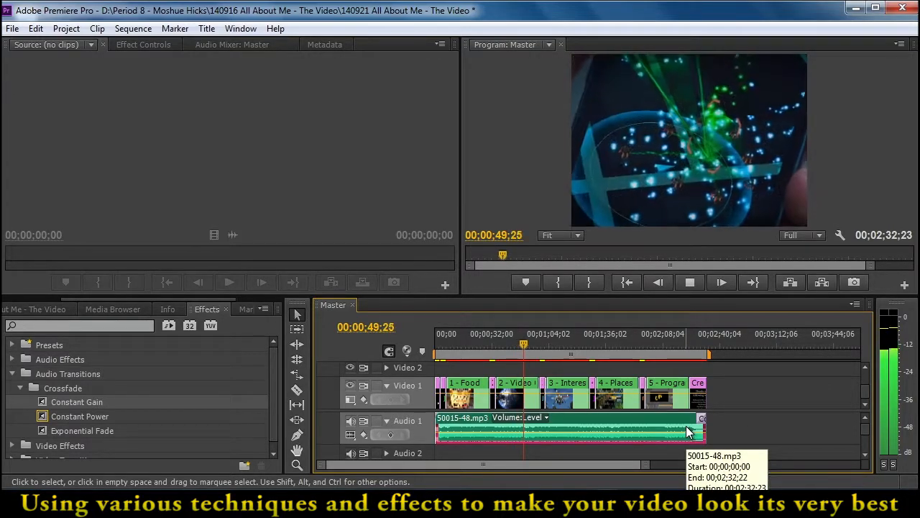
pyautogui.press('space')
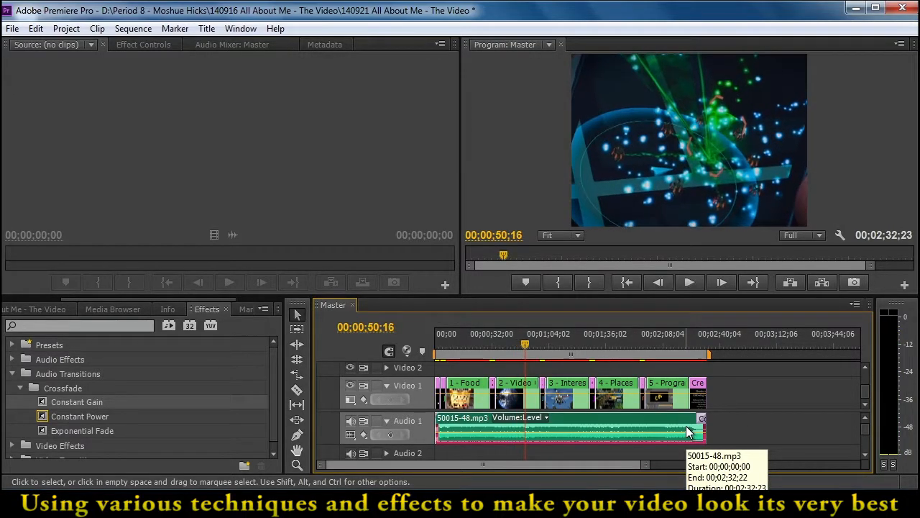
# Adjust the music clip's audio gain by 1 dB and play back the sequence to hear the change
pyautogui.rightClick(642, 421)
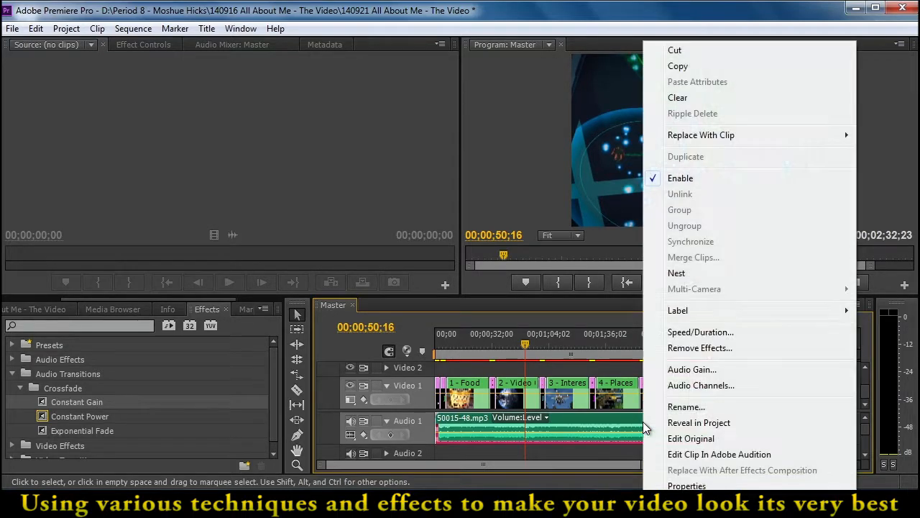
pyautogui.click(693, 369)
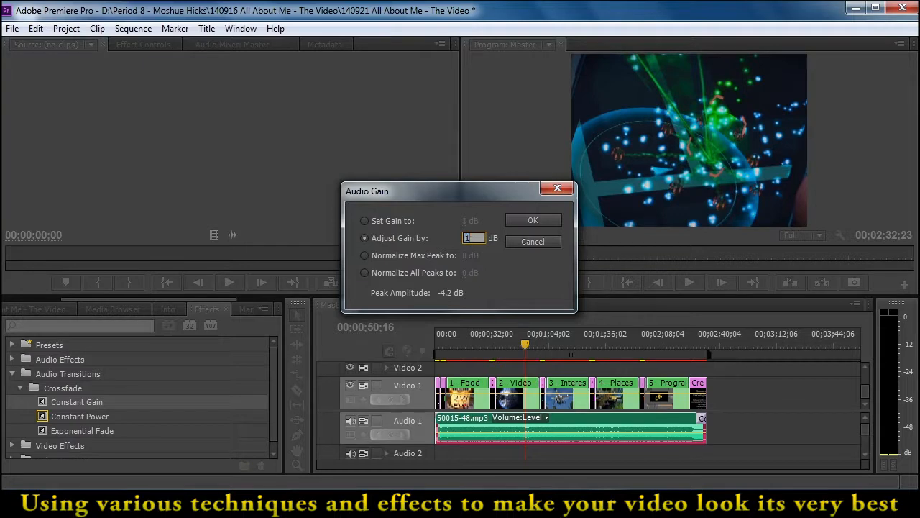
pyautogui.click(515, 220)
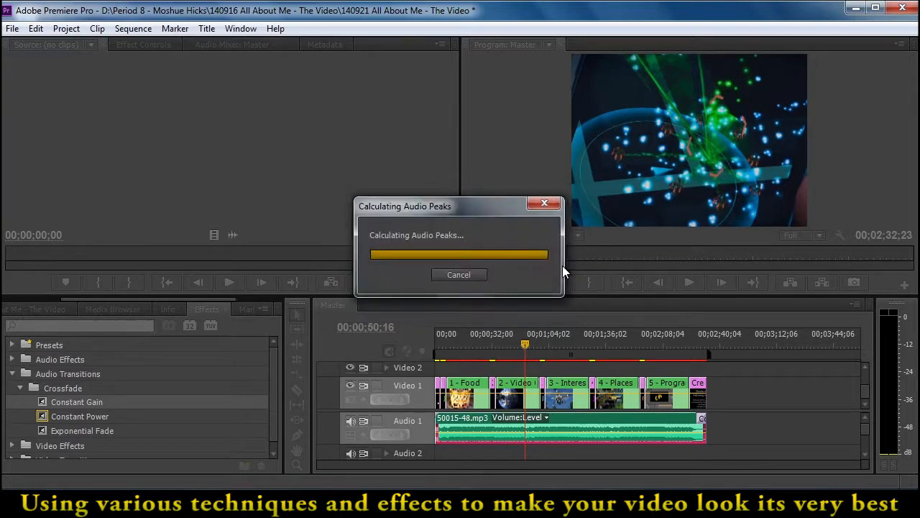
pyautogui.press('space')
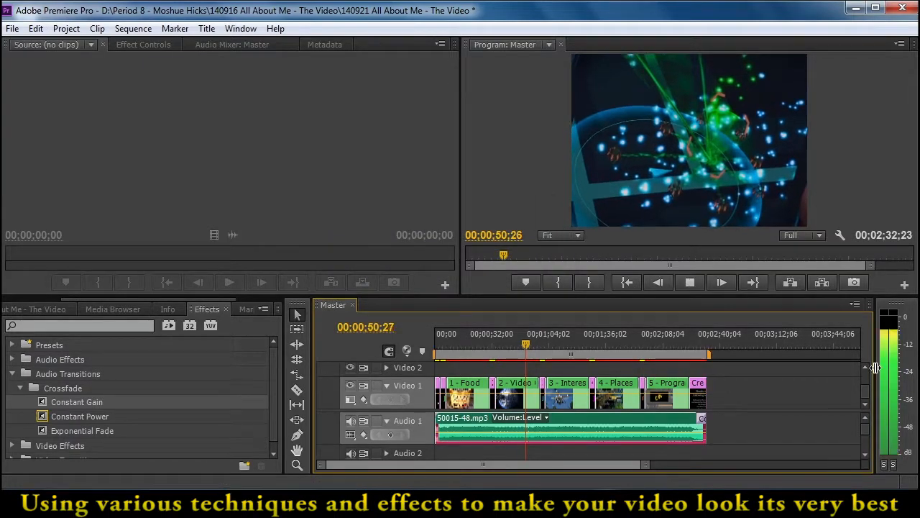
# Lower the music clip's audio gain with a negative adjustment and play back the sequence to check the level
pyautogui.rightClick(640, 422)
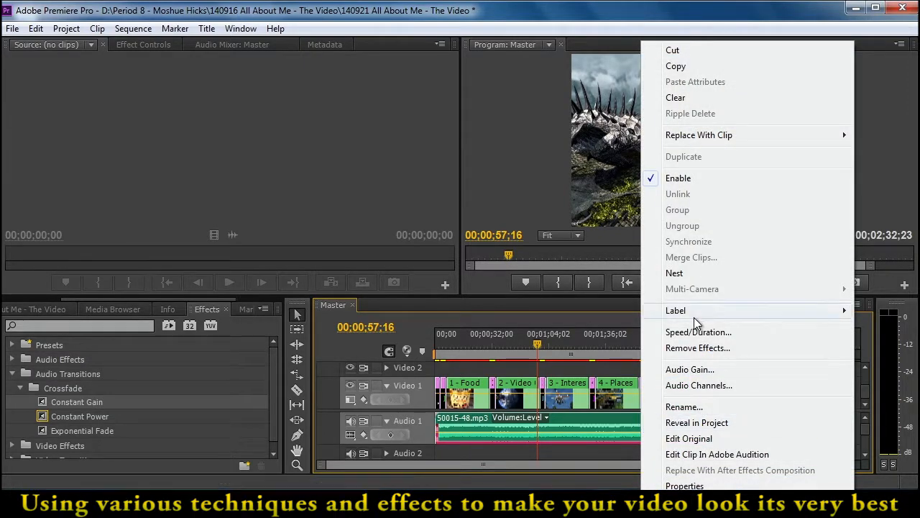
pyautogui.click(690, 369)
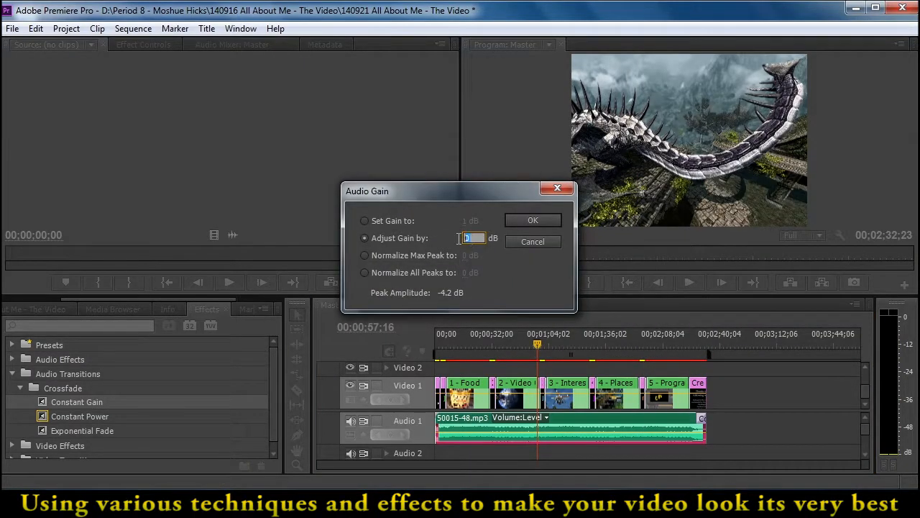
pyautogui.write('-')
pyautogui.click(514, 220)
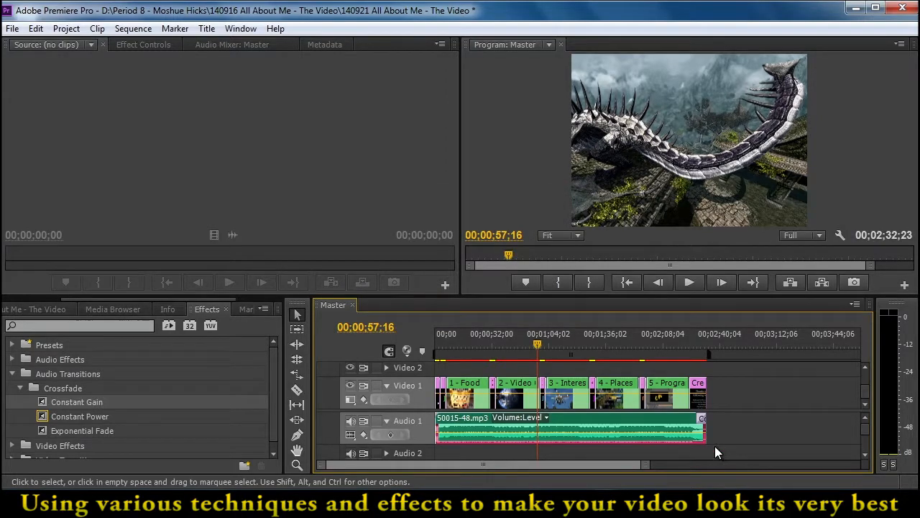
pyautogui.press('space')
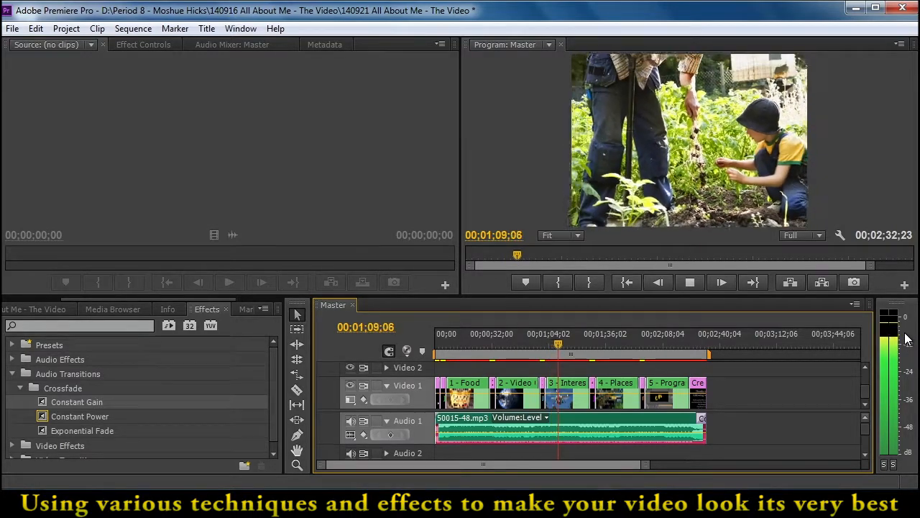
pyautogui.press('space')
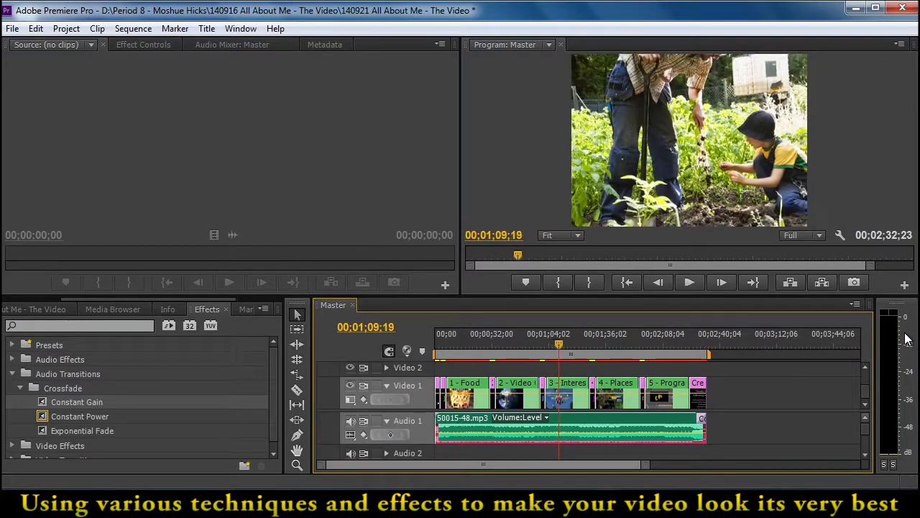
# Mute the Audio 1 track and move the playhead back to 00;00;19;11 in the 1 - Food clip
pyautogui.click(352, 421)
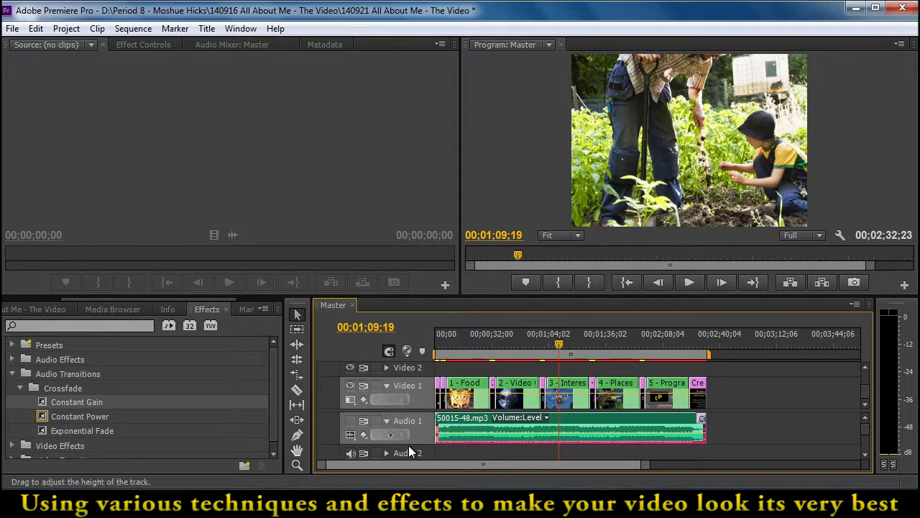
pyautogui.moveTo(558, 348); pyautogui.dragTo(469, 403)
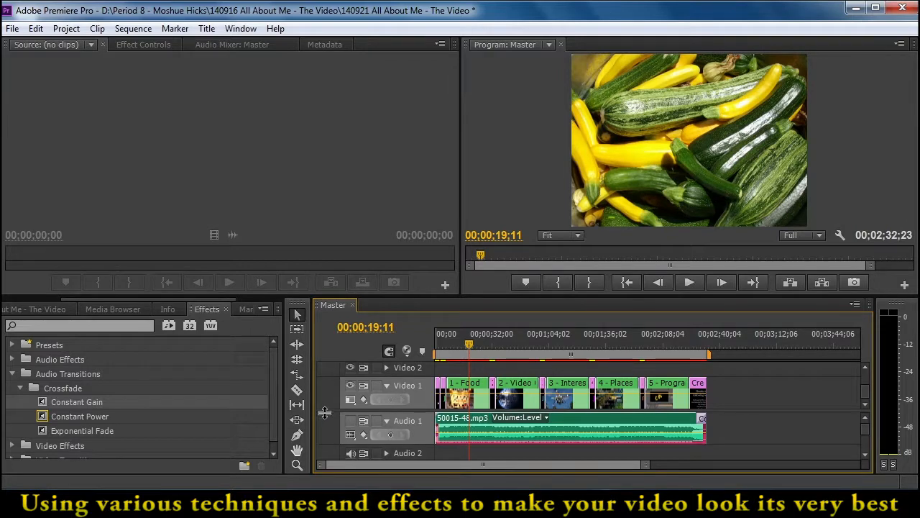
# Resize the workspace to give the source and program monitors more height, widen the source area and keep Video 1 visible
pyautogui.moveTo(325, 412); pyautogui.dragTo(324, 431)
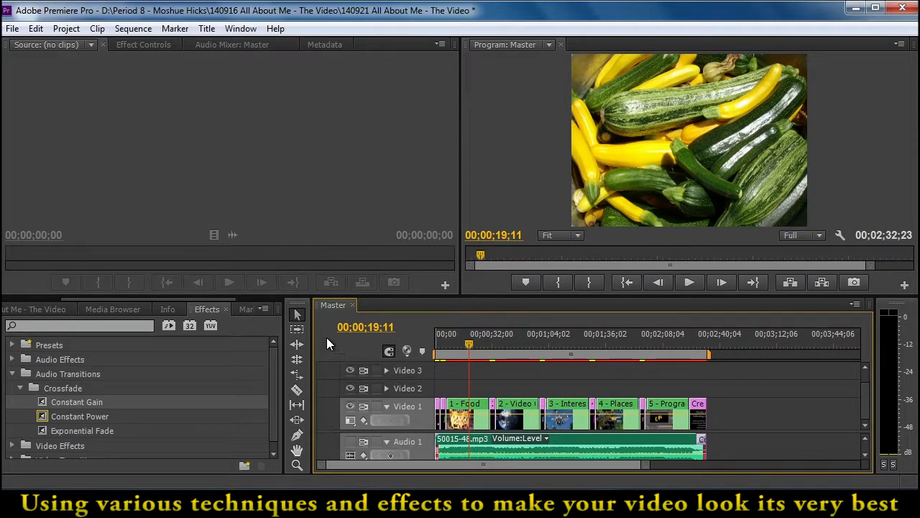
pyautogui.moveTo(339, 296); pyautogui.dragTo(337, 333)
pyautogui.moveTo(332, 442); pyautogui.dragTo(330, 453)
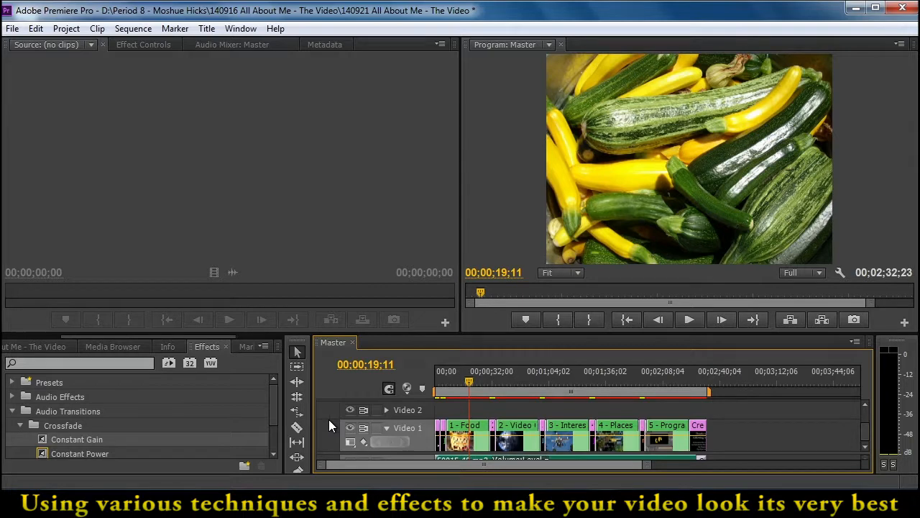
pyautogui.moveTo(700, 333); pyautogui.dragTo(700, 349)
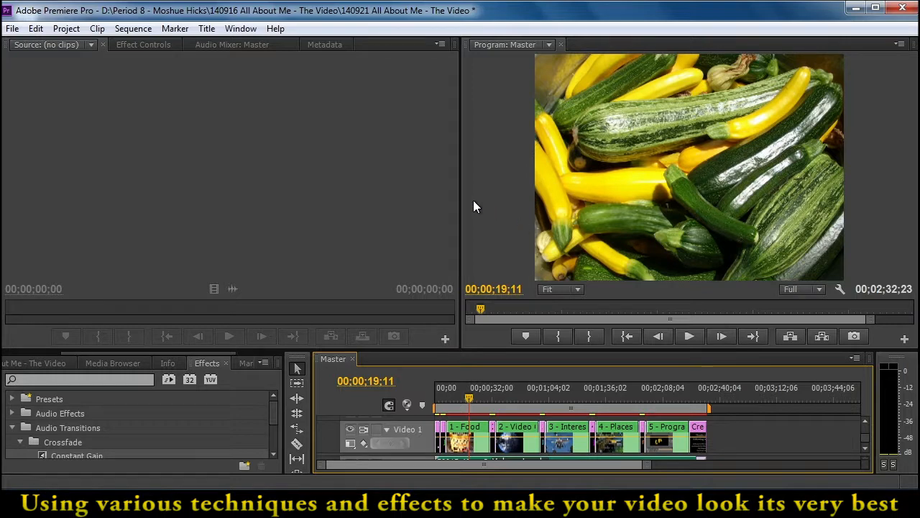
pyautogui.moveTo(461, 197); pyautogui.dragTo(514, 197)
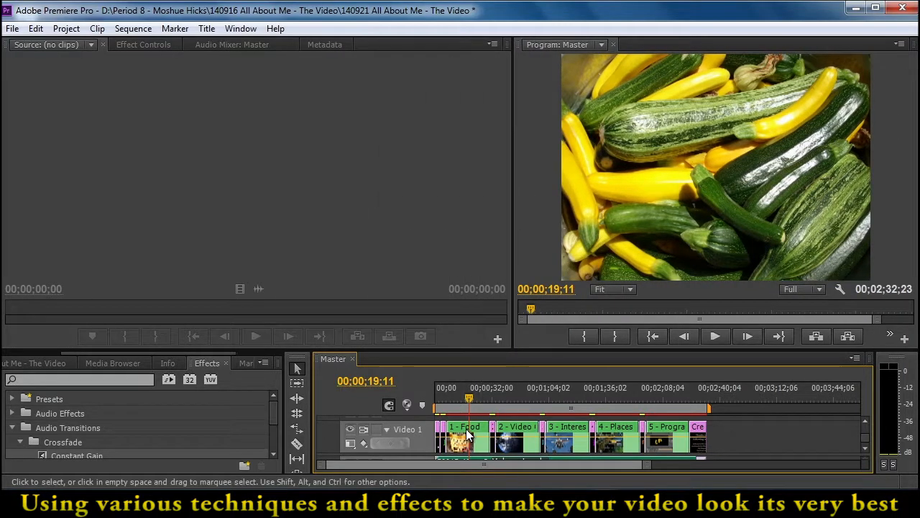
# Play the opening title from the sequence's start, and move the playhead to 00;00;10;16 in the 1 - Food clip
pyautogui.moveTo(646, 464); pyautogui.dragTo(601, 471)
pyautogui.moveTo(504, 394); pyautogui.dragTo(429, 400)
pyautogui.press('space')
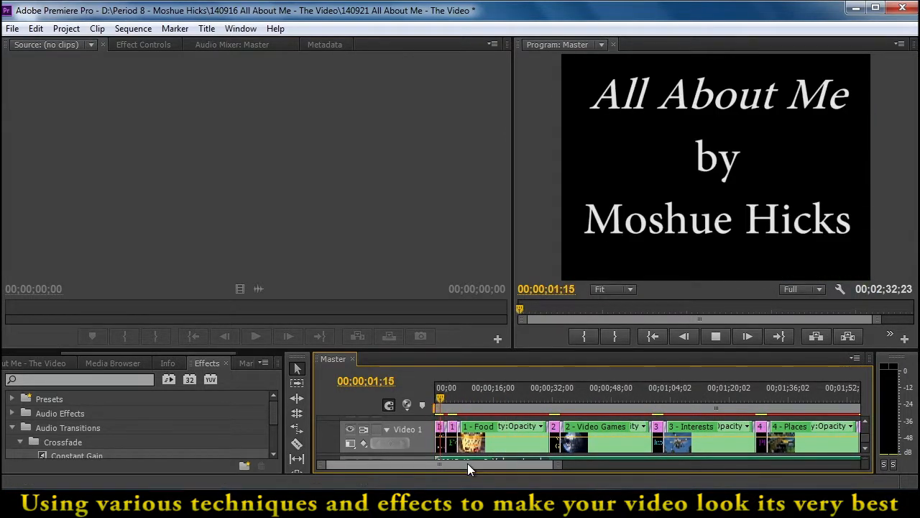
pyautogui.press('space')
pyautogui.click(473, 393)
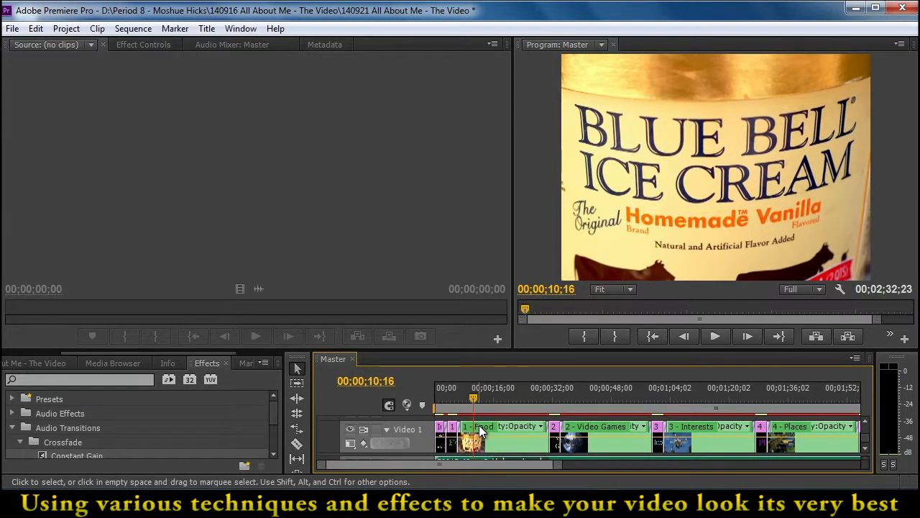
# Open the nested 1 - Food sequence and give its timeline more height so the Video 1 clips are fully visible
pyautogui.doubleClick(479, 425)
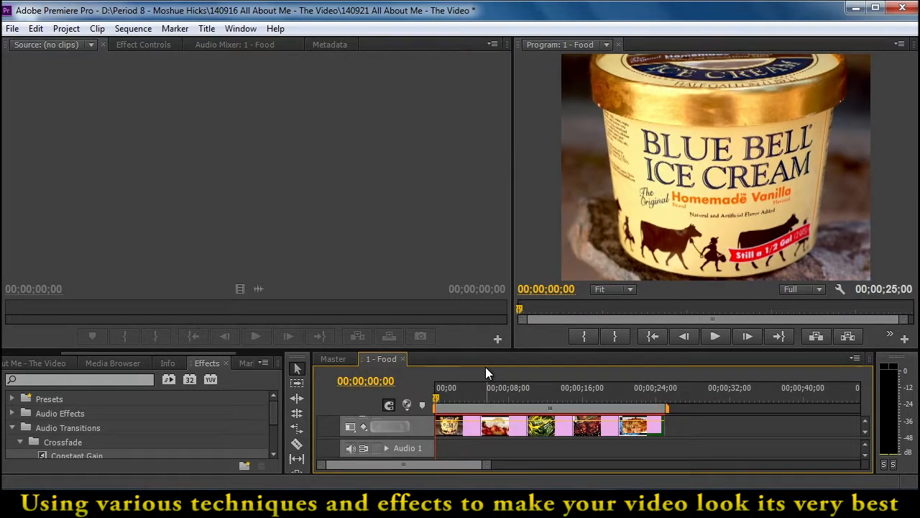
pyautogui.click(864, 420)
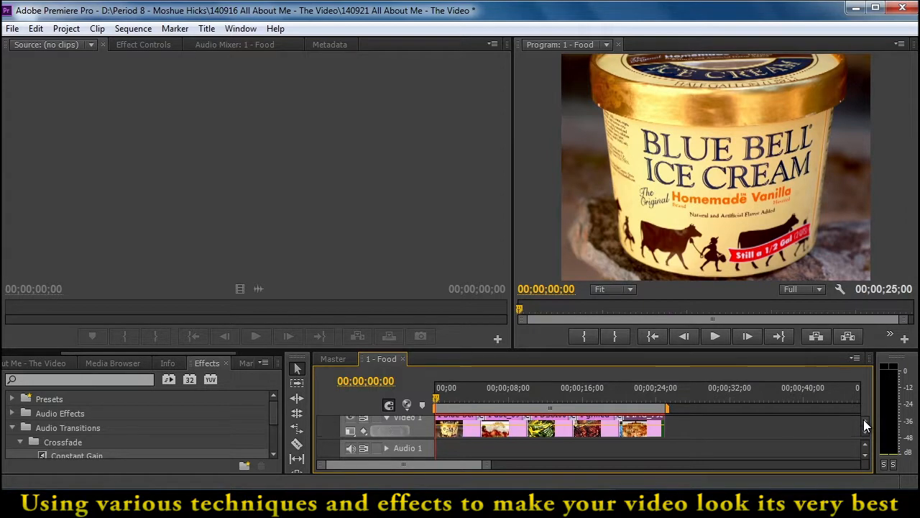
pyautogui.click(864, 420)
pyautogui.moveTo(454, 338); pyautogui.dragTo(455, 314)
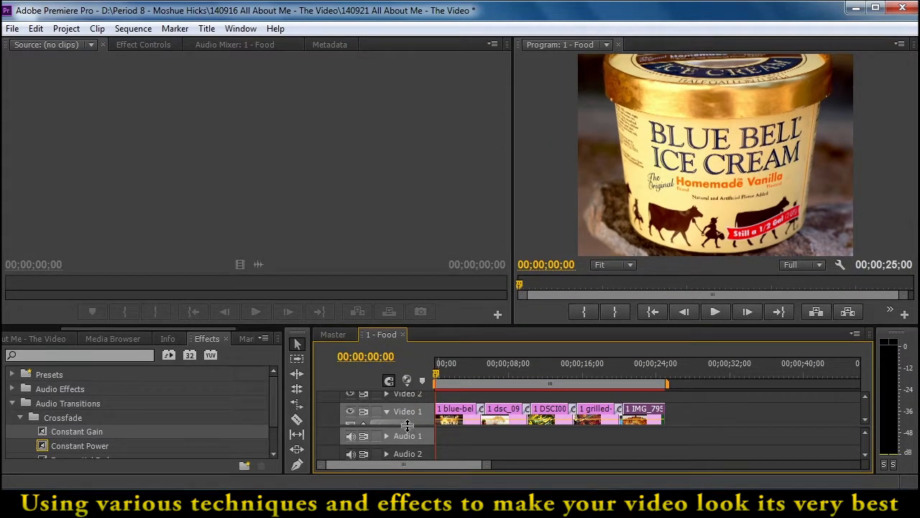
pyautogui.scroll(1, 410, 428)
pyautogui.moveTo(864, 416); pyautogui.dragTo(865, 421)
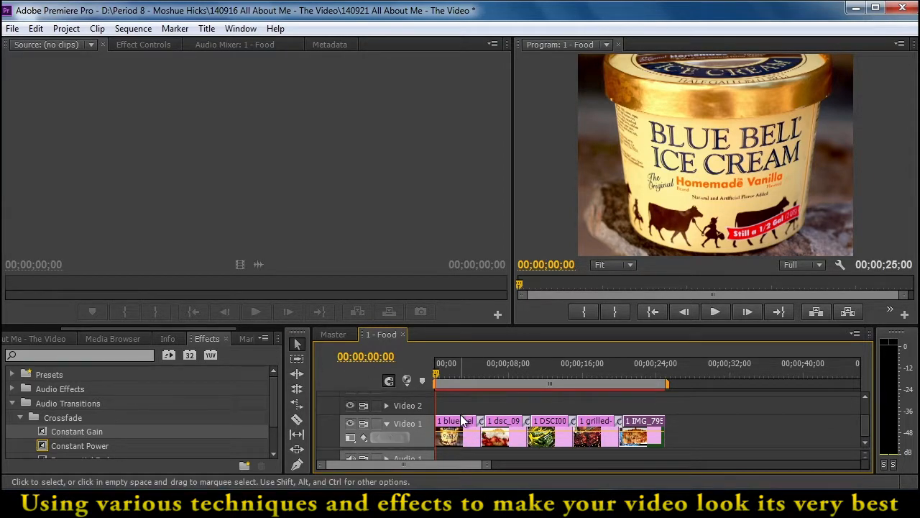
# Move the ending Position and Scale keyframes of the blue-bell-ice-cream clip to the end of its transition and play the result
pyautogui.click(157, 44)
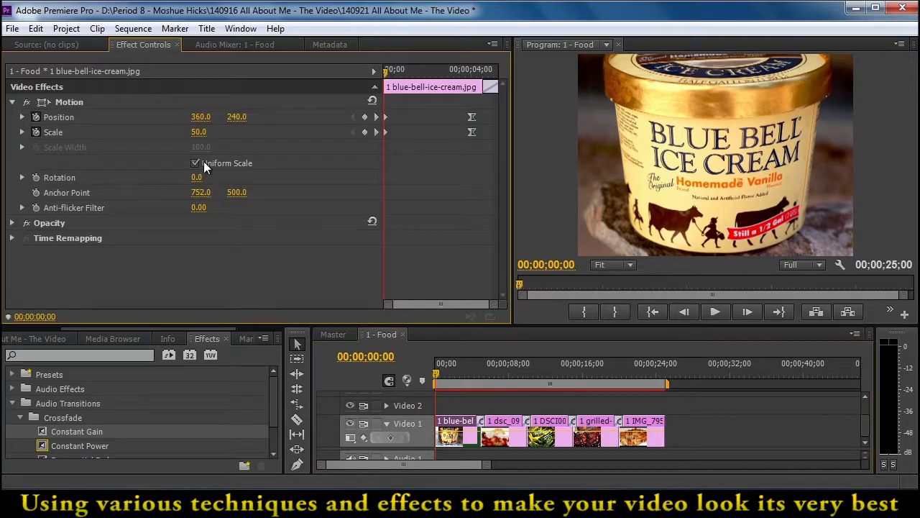
pyautogui.moveTo(438, 107); pyautogui.dragTo(484, 144)
pyautogui.moveTo(472, 121); pyautogui.dragTo(497, 120)
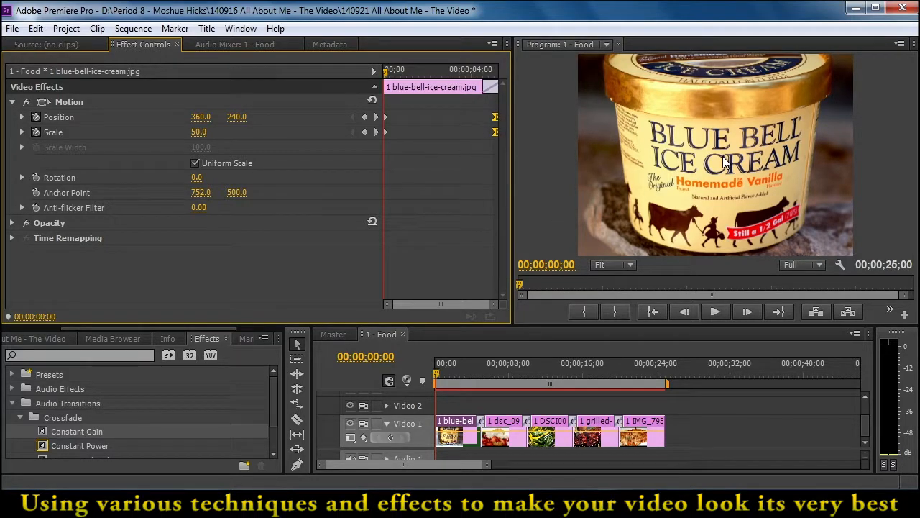
pyautogui.click(472, 366)
pyautogui.press('space')
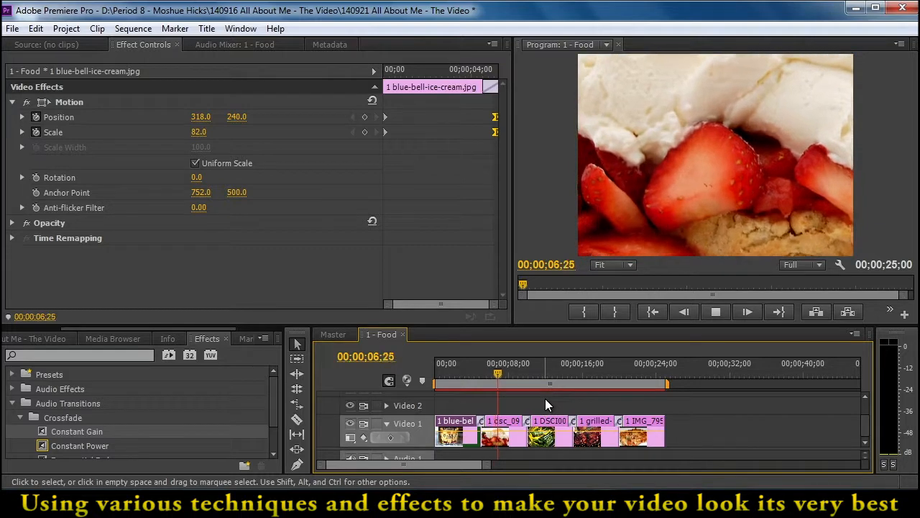
# Spread the Position and Scale keyframes of the dsc_09732 clip to its very start and end, and check both keyframes
pyautogui.click(503, 431)
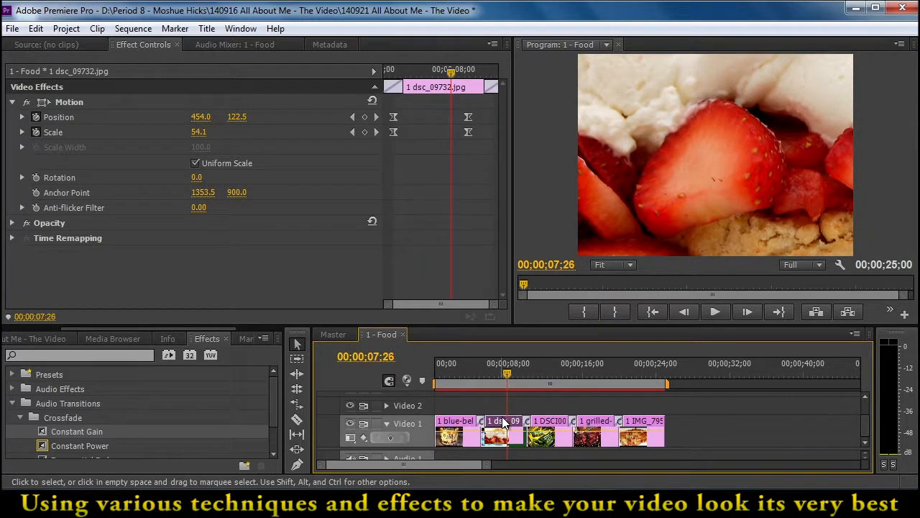
pyautogui.moveTo(408, 99); pyautogui.dragTo(384, 132)
pyautogui.moveTo(454, 108); pyautogui.dragTo(500, 165)
pyautogui.moveTo(468, 132); pyautogui.dragTo(496, 137)
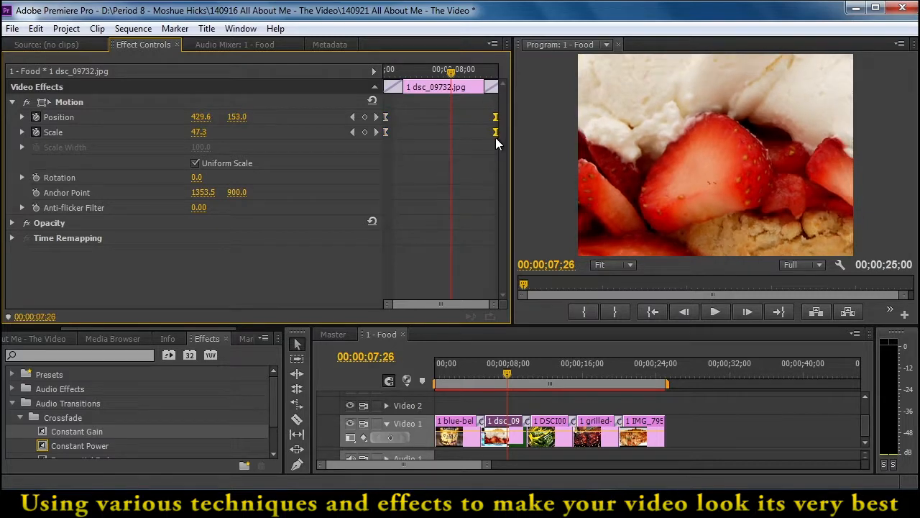
pyautogui.click(376, 133)
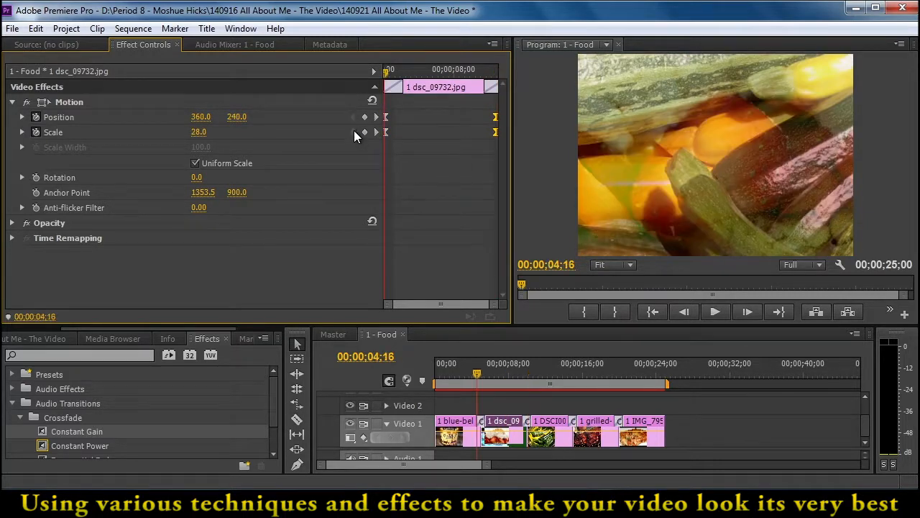
pyautogui.click(353, 132)
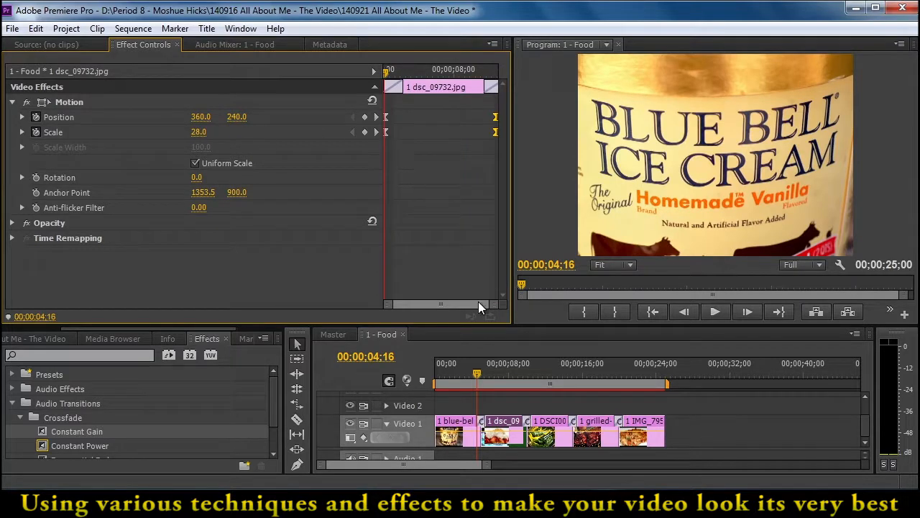
# Set the starting Scale keyframe of the DSCI0020 Summer squash clip to 100 and move its ending keyframes to the clip's end
pyautogui.click(544, 432)
pyautogui.moveTo(443, 71); pyautogui.dragTo(375, 76)
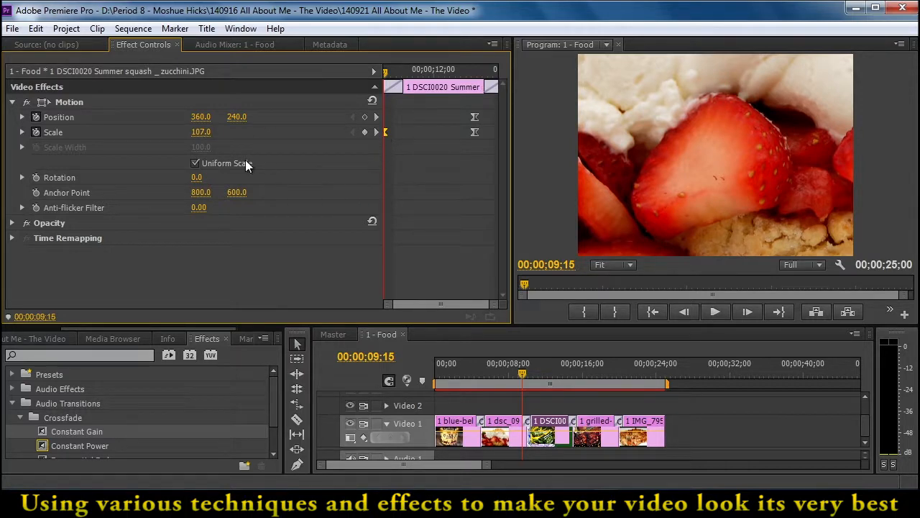
pyautogui.click(376, 131)
pyautogui.click(353, 132)
pyautogui.click(202, 132)
pyautogui.write('100')
pyautogui.press('Return')
pyautogui.click(376, 131)
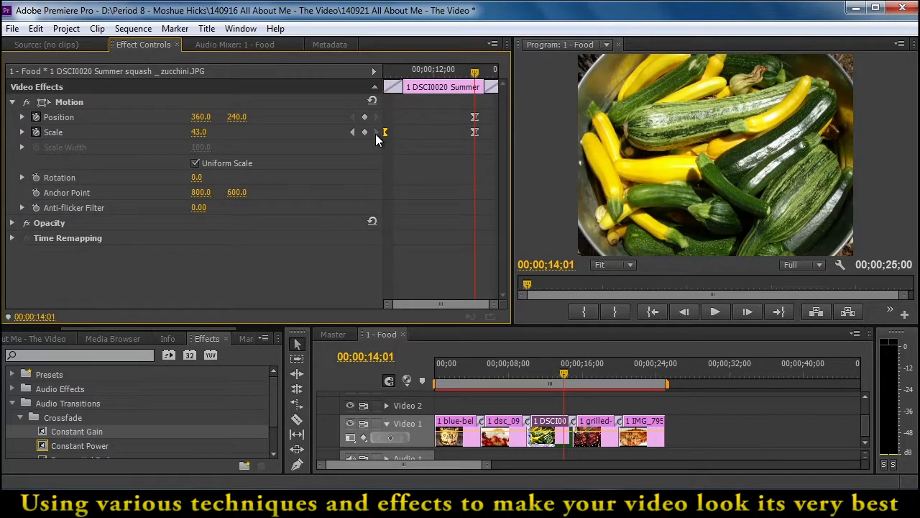
pyautogui.moveTo(476, 133); pyautogui.dragTo(498, 133)
# Spread the Position and Scale keyframes of the grilled-steak clip to the outer ends of its transitions
pyautogui.click(593, 431)
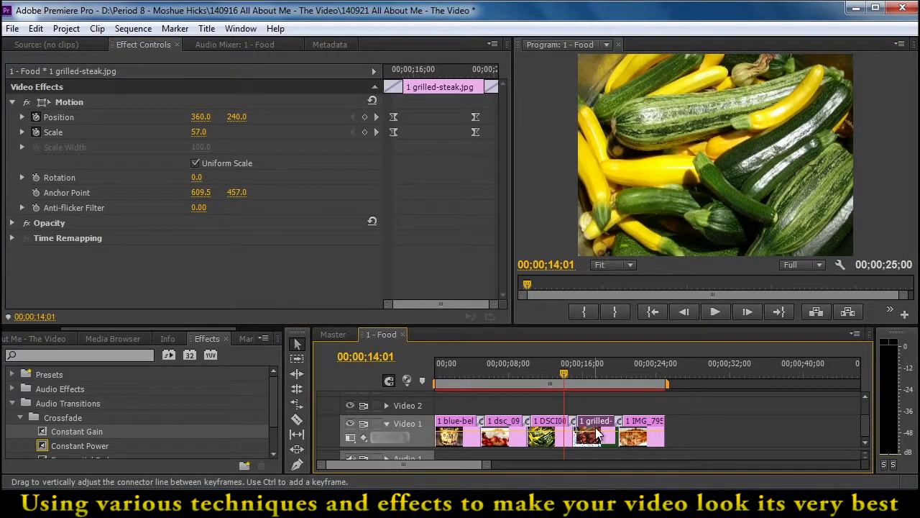
pyautogui.click(573, 373)
pyautogui.moveTo(573, 373); pyautogui.dragTo(584, 374)
pyautogui.moveTo(419, 73); pyautogui.dragTo(406, 74)
pyautogui.moveTo(407, 115); pyautogui.dragTo(504, 132)
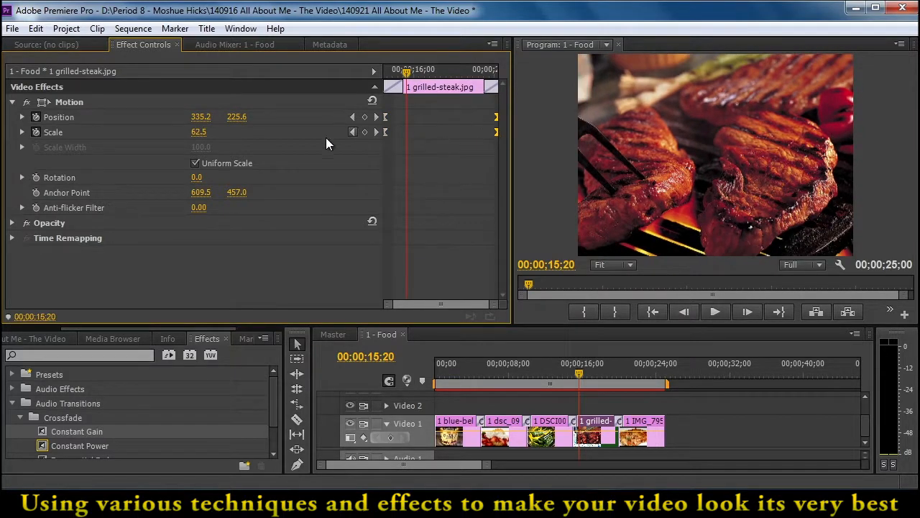
# Check the starting keyframe of the grilled-steak clip and set its ending Scale keyframe to 100
pyautogui.click(352, 132)
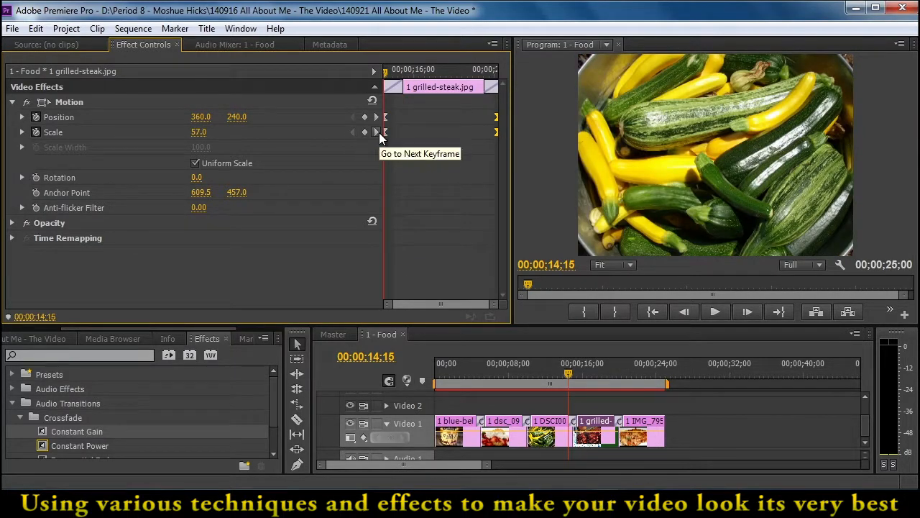
pyautogui.click(375, 132)
pyautogui.click(201, 132)
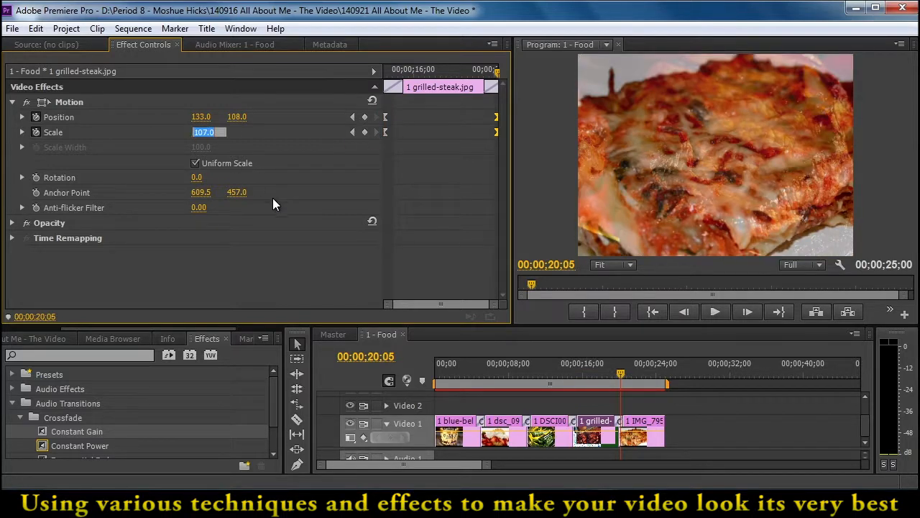
pyautogui.write('100')
pyautogui.press('Return')
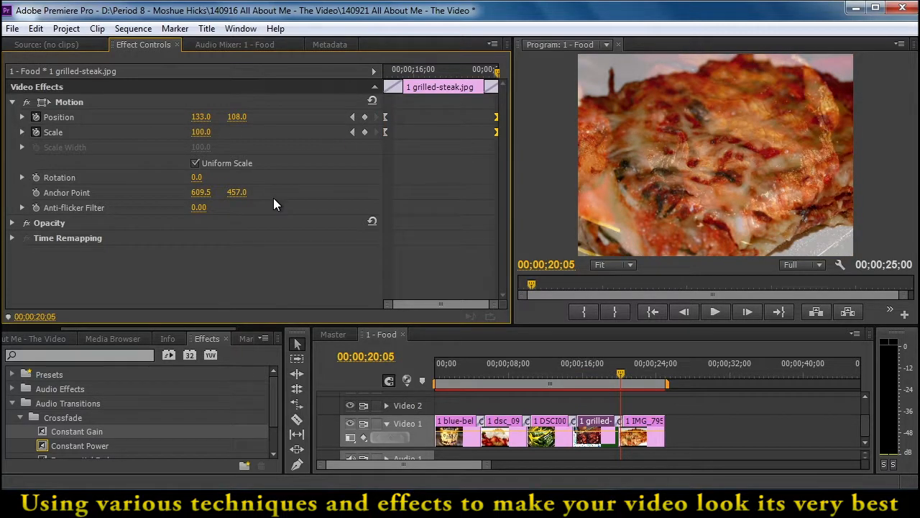
# Move the starting Position and Scale keyframes of the IMG_7954 clip to its very beginning and step through its Scale keyframes
pyautogui.click(631, 378)
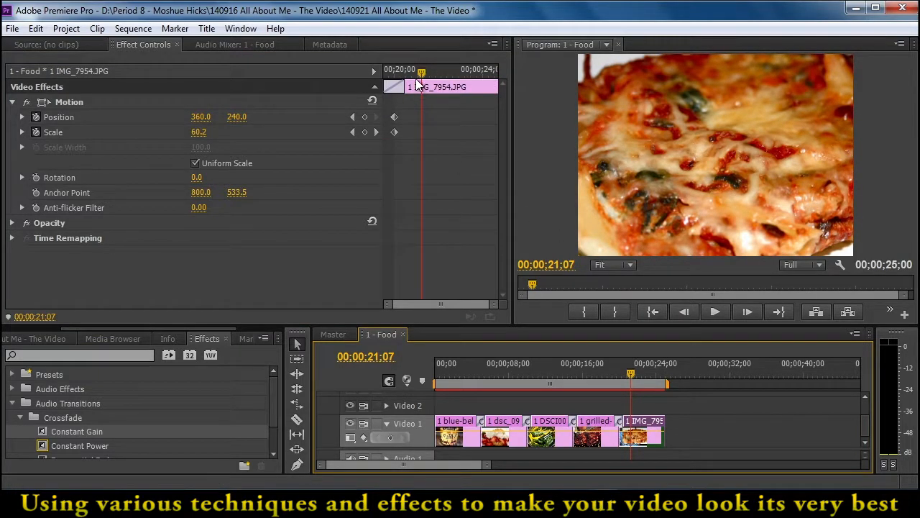
pyautogui.moveTo(395, 117); pyautogui.dragTo(384, 144)
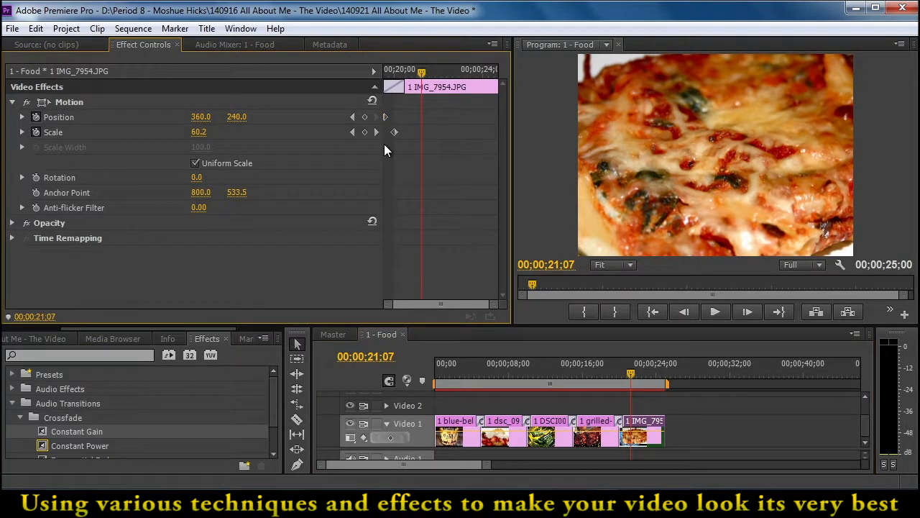
pyautogui.moveTo(394, 132); pyautogui.dragTo(382, 136)
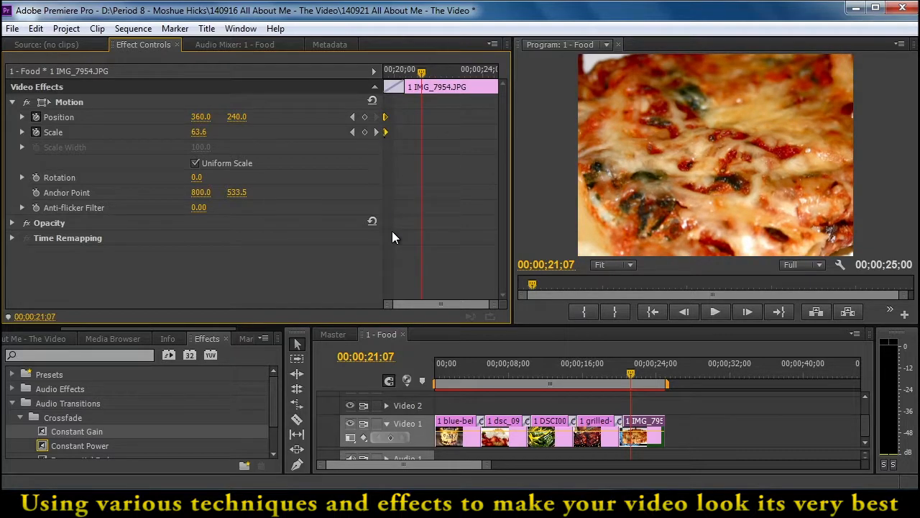
pyautogui.click(353, 132)
pyautogui.click(376, 133)
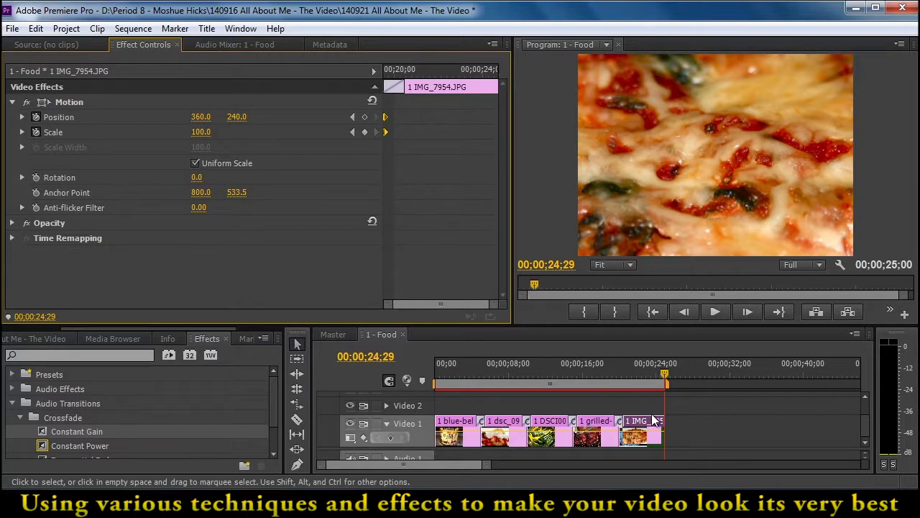
# Extend the IMG_7954 clip to about 00;00;27;29 and shift its ending Scale keyframe earlier, before 00;00;24;29
pyautogui.moveTo(664, 427); pyautogui.dragTo(688, 427)
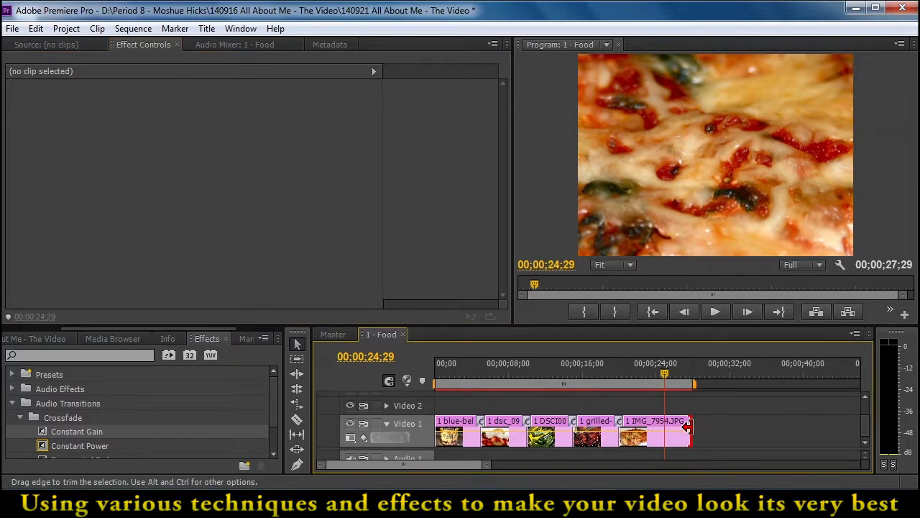
pyautogui.click(651, 419)
pyautogui.moveTo(464, 133); pyautogui.dragTo(450, 133)
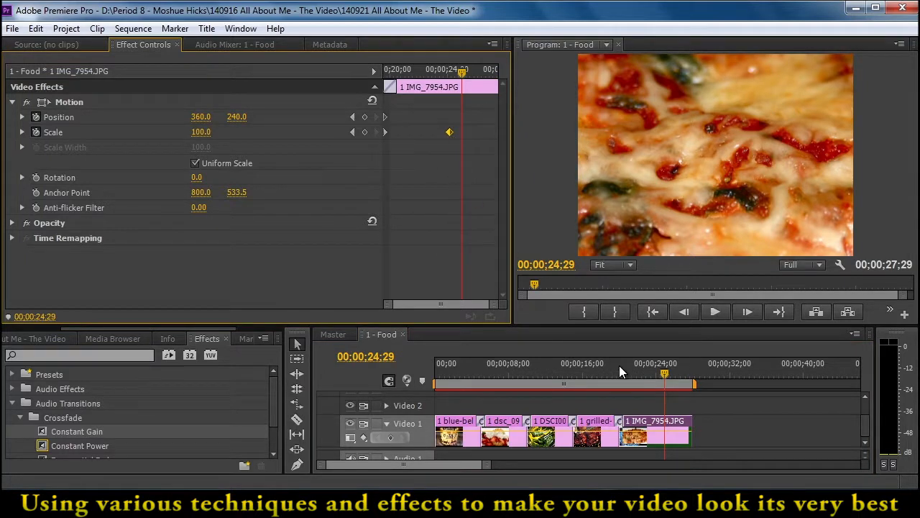
# Trim the IMG_7954 clip back to end at about 00;00;24;29 and place its ending Scale keyframe at the clip's end
pyautogui.moveTo(689, 423); pyautogui.dragTo(662, 421)
pyautogui.moveTo(664, 373); pyautogui.dragTo(651, 373)
pyautogui.click(640, 429)
pyautogui.moveTo(485, 132); pyautogui.dragTo(496, 130)
pyautogui.click(435, 74)
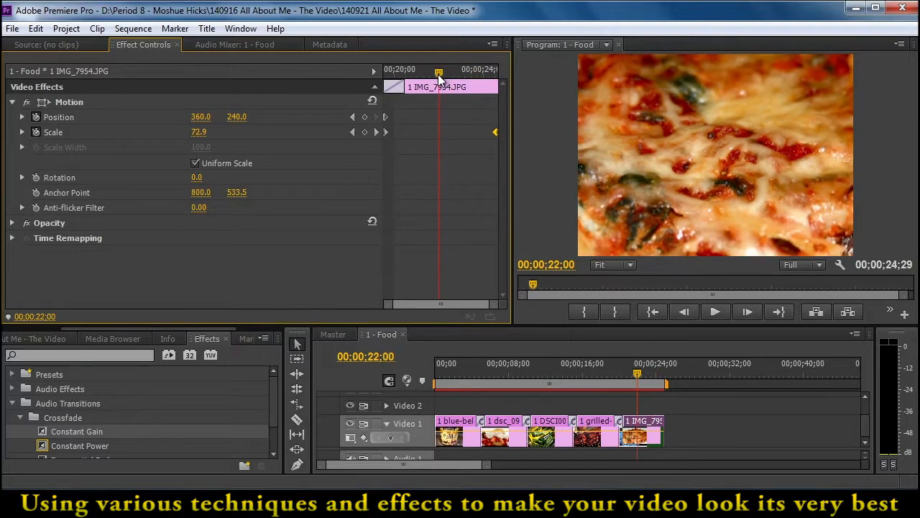
# Play and scrub through the 1 - Food sequence to review the zooms across its transitions
pyautogui.click(465, 371)
pyautogui.press('space')
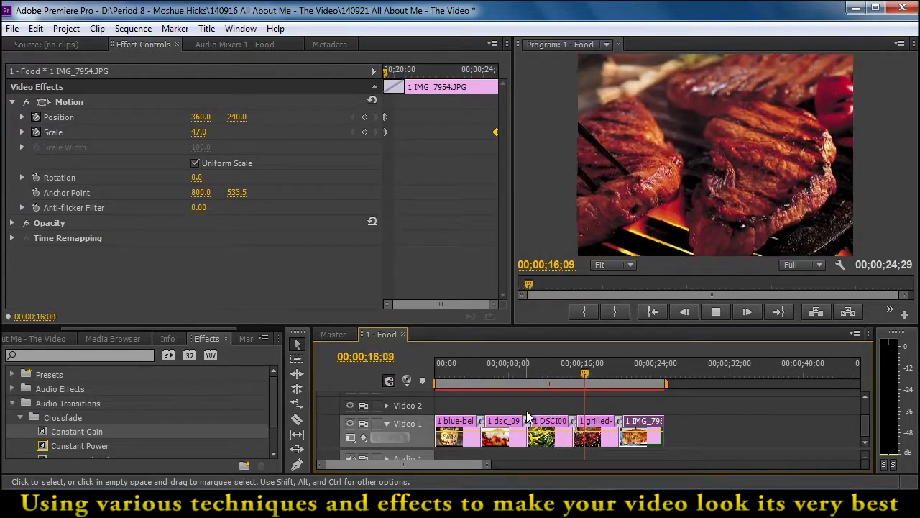
pyautogui.moveTo(512, 376); pyautogui.dragTo(657, 437)
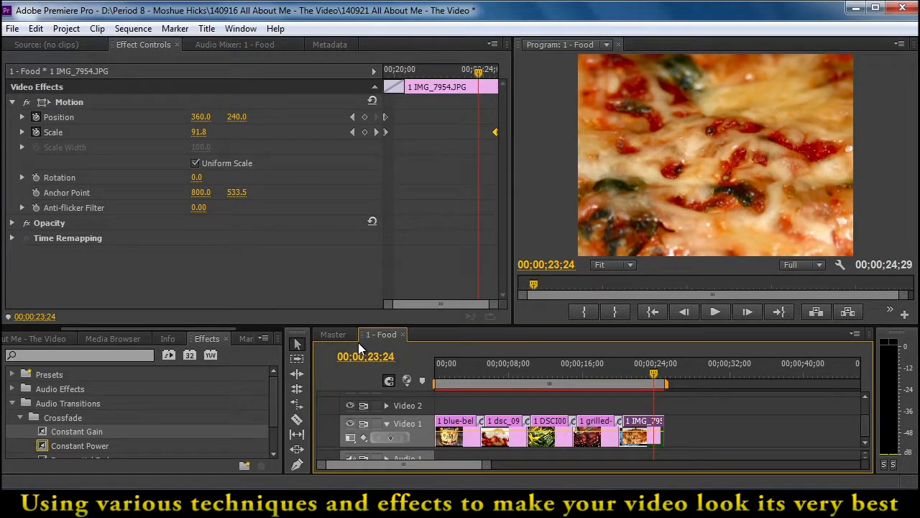
# Open the nested 2 - Video Games sequence from Master and adjust its track area so the Video 1 clips are visible
pyautogui.click(329, 334)
pyautogui.doubleClick(601, 426)
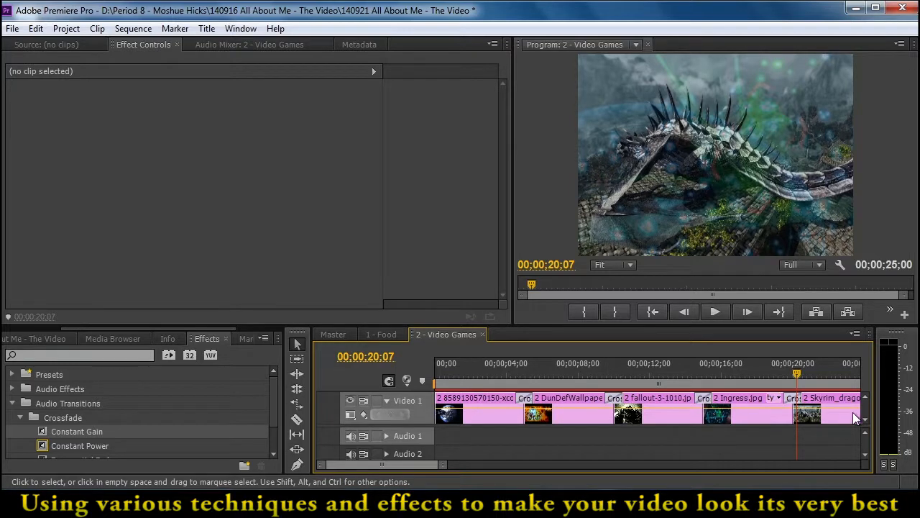
pyautogui.click(865, 398)
pyautogui.moveTo(420, 426); pyautogui.dragTo(422, 445)
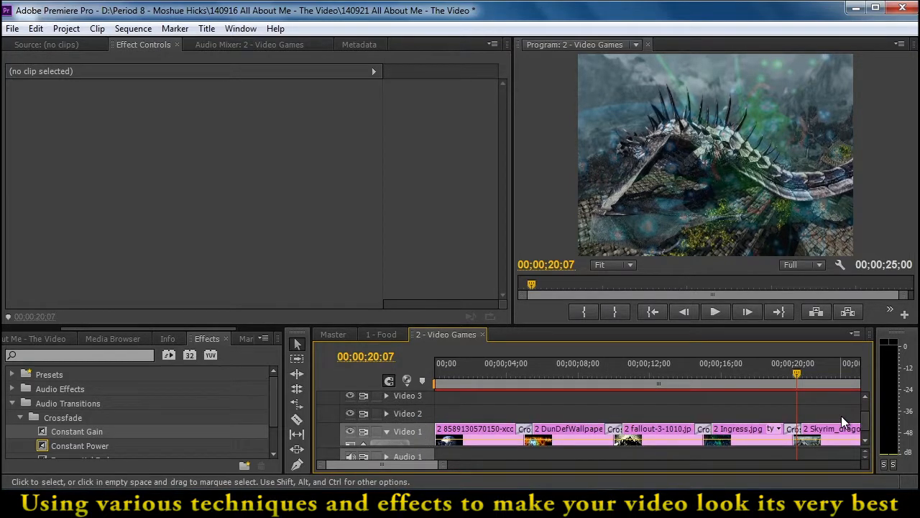
pyautogui.scroll(-1, 866, 417)
# Move the ending Position and Scale keyframes of the xcom-wallpaper clip to 00;00;05;00, within its transition
pyautogui.click(484, 422)
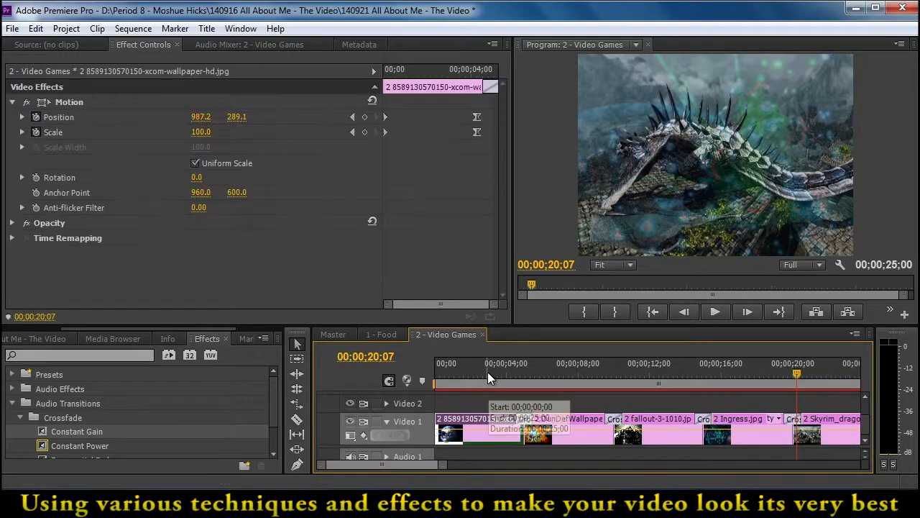
pyautogui.press('Home')
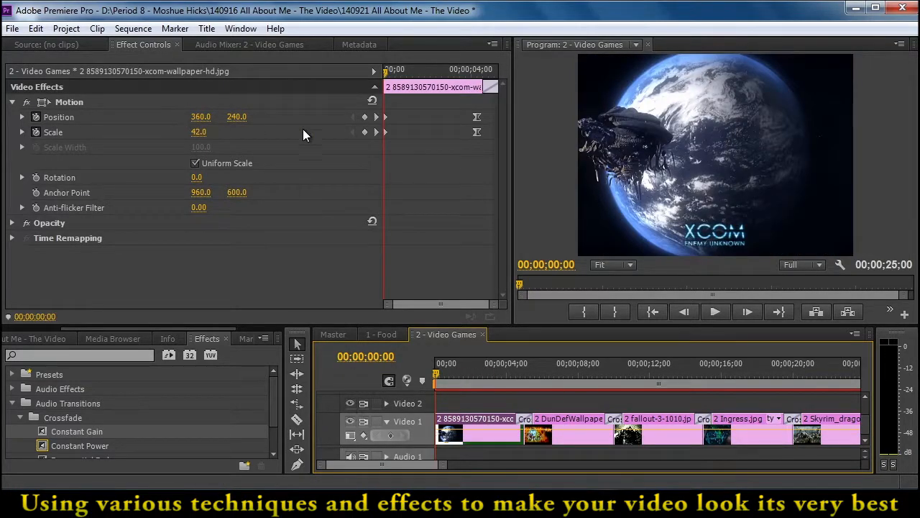
pyautogui.click(375, 132)
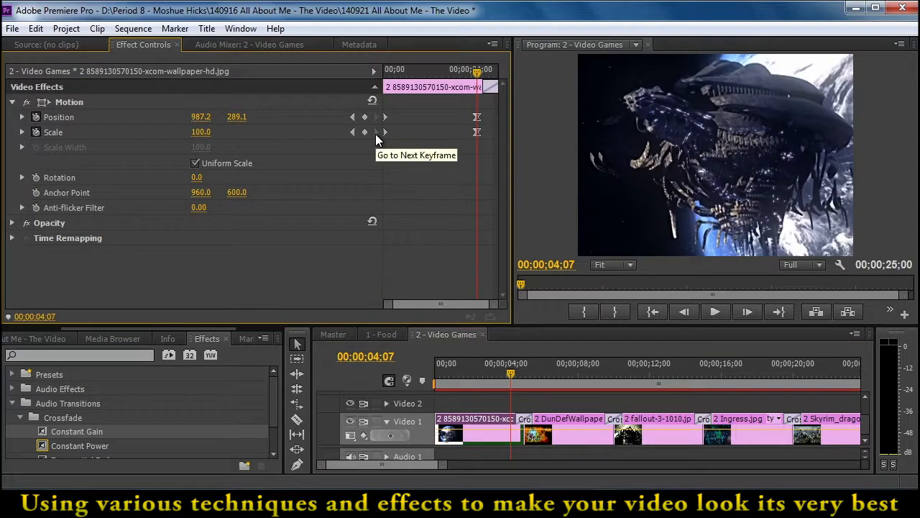
pyautogui.moveTo(458, 101); pyautogui.dragTo(493, 132)
pyautogui.click(379, 133)
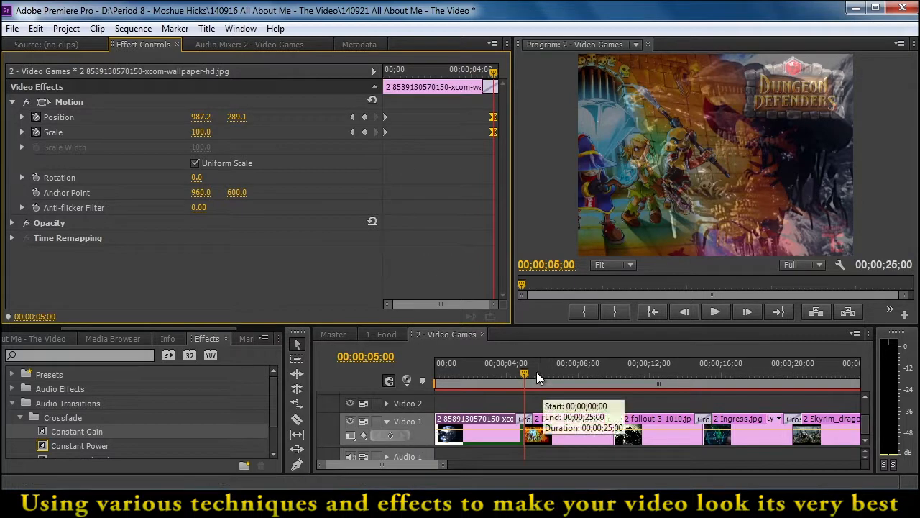
# Stretch the Position and Scale keyframes of the DunDefWallpaper1 clip outward, starting at 00;00;04;19 within the opening transition
pyautogui.click(549, 371)
pyautogui.click(553, 414)
pyautogui.moveTo(407, 106); pyautogui.dragTo(387, 133)
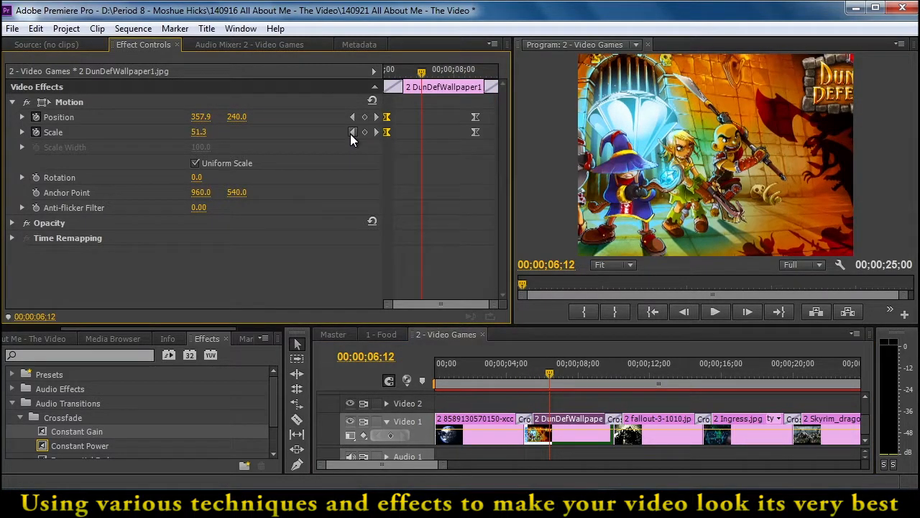
pyautogui.click(352, 132)
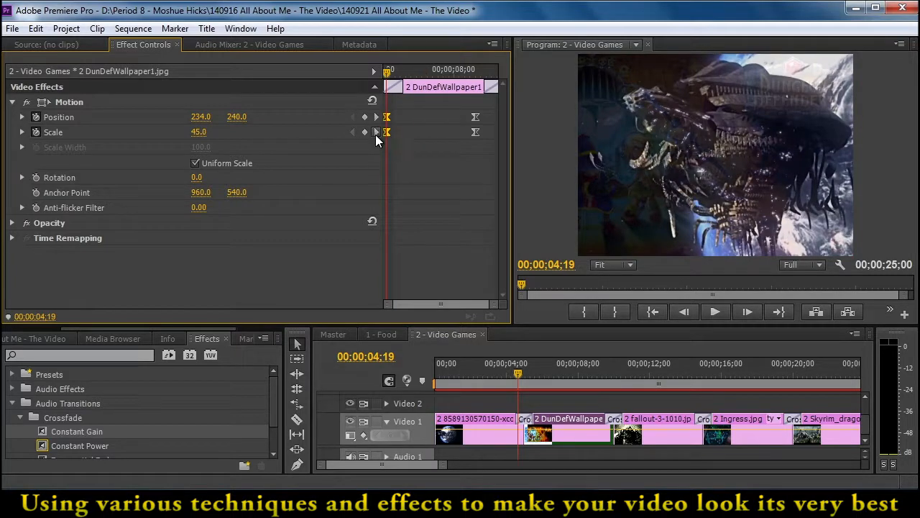
pyautogui.click(376, 133)
pyautogui.moveTo(462, 109); pyautogui.dragTo(486, 156)
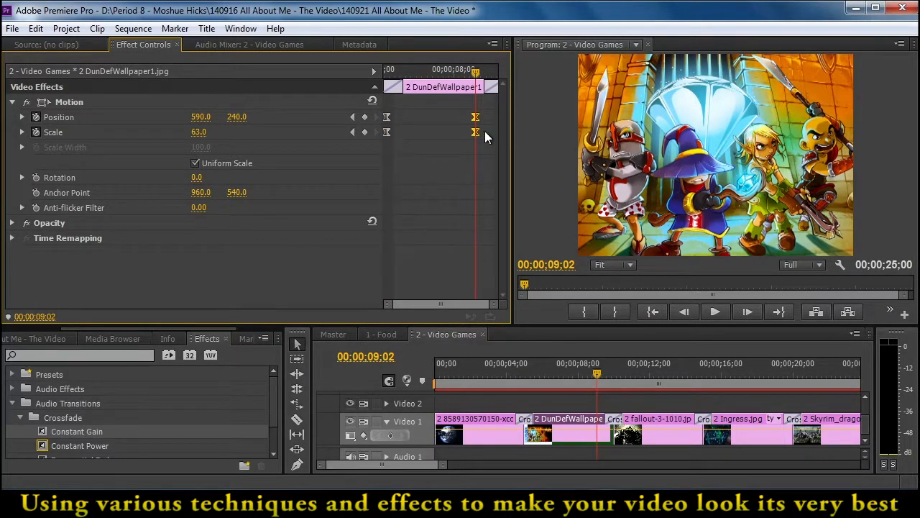
# Stretch the fallout-3-1010 clip's Position and Scale keyframes across both transitions, placing the ending pair at 00;00;15;05
pyautogui.click(651, 423)
pyautogui.click(641, 369)
pyautogui.moveTo(641, 369); pyautogui.dragTo(649, 370)
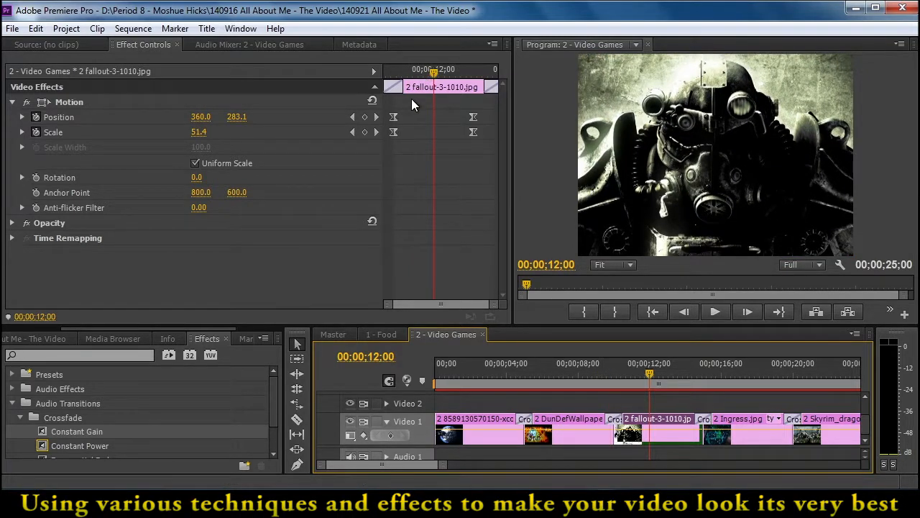
pyautogui.moveTo(399, 107); pyautogui.dragTo(373, 134)
pyautogui.moveTo(474, 110); pyautogui.dragTo(498, 134)
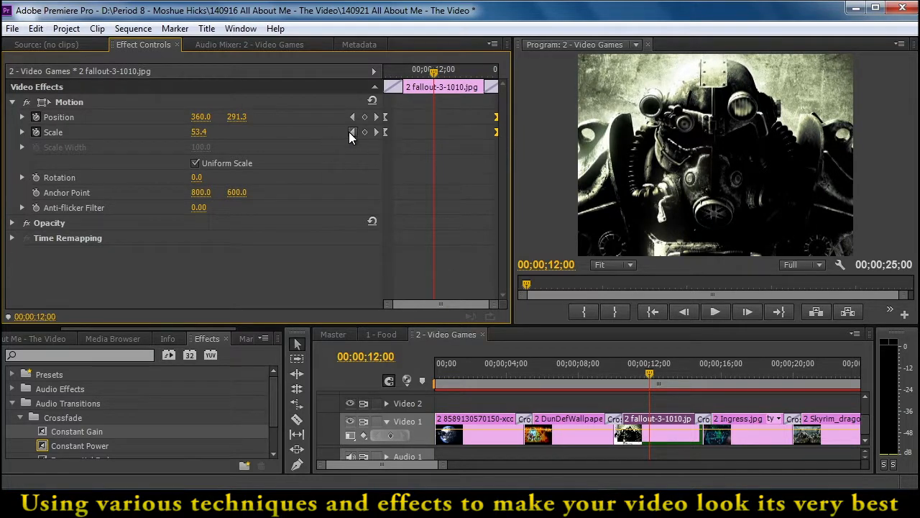
pyautogui.click(352, 133)
pyautogui.click(377, 131)
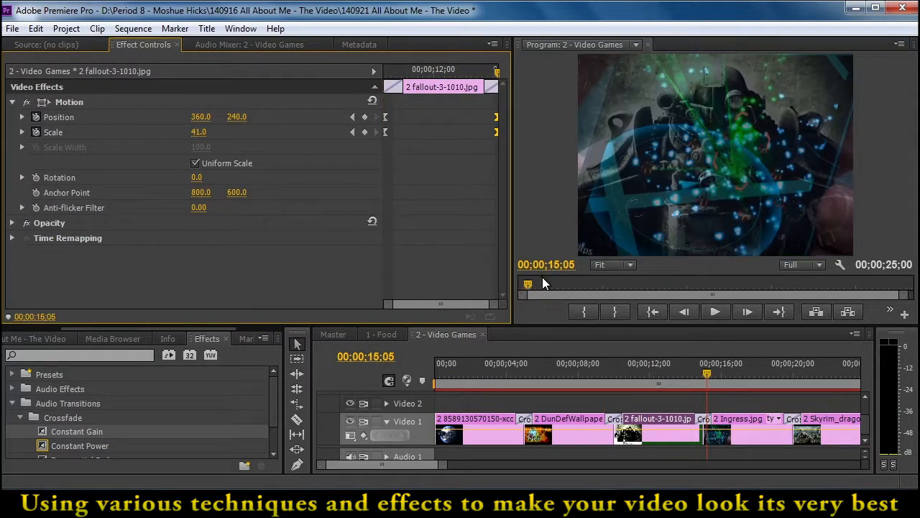
# Move the Ingress clip's starting Position and Scale keyframes and its ending Scale keyframe outward into the neighbouring transitions
pyautogui.click(729, 373)
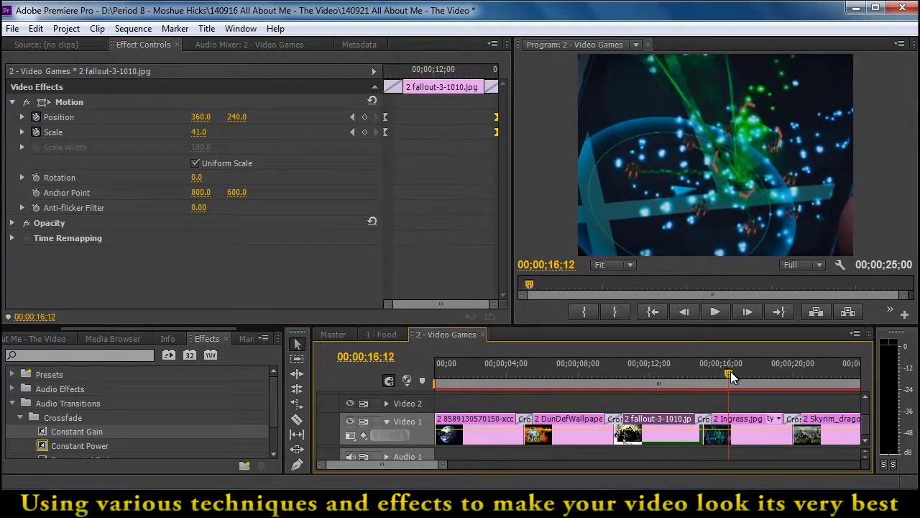
pyautogui.click(739, 417)
pyautogui.click(388, 143)
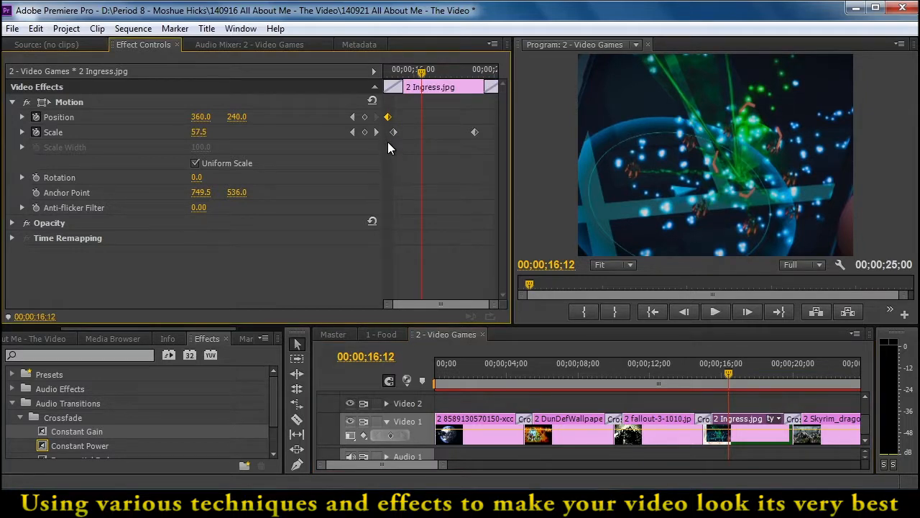
pyautogui.moveTo(387, 141)
pyautogui.mouseDown()
pyautogui.moveTo(397, 133)
pyautogui.moveTo(380, 138)
pyautogui.mouseUp()
pyautogui.click(389, 143)
pyautogui.moveTo(476, 135); pyautogui.dragTo(495, 135)
# Move the Skyrim_dragon clip's starting Position and Scale keyframes to 00;00;19;15 and its ending Position keyframe to 00;00;24;21
pyautogui.moveTo(728, 373); pyautogui.dragTo(813, 377)
pyautogui.click(828, 421)
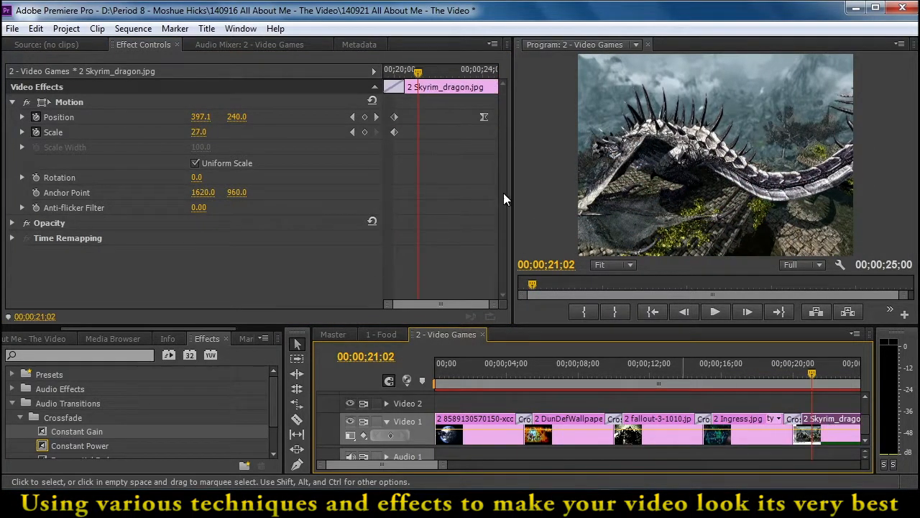
pyautogui.moveTo(401, 105); pyautogui.dragTo(496, 117)
pyautogui.click(352, 131)
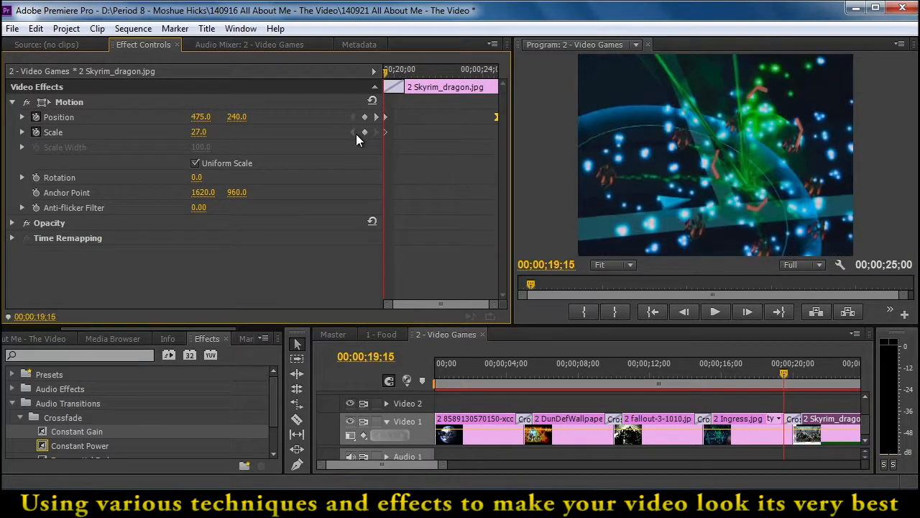
pyautogui.click(378, 117)
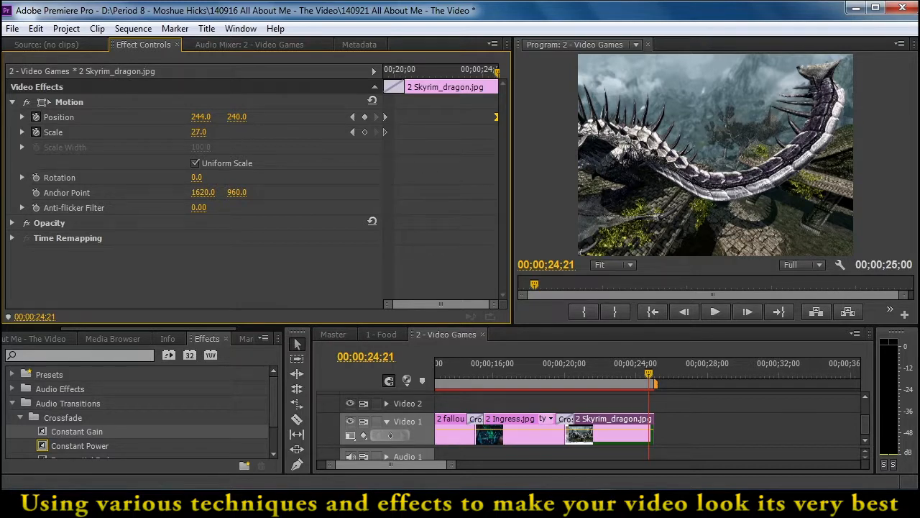
# At 00;00;24;21, set the Skyrim_dragon image's Scale to 43.0 and Position to about -22.9, 397.2, and play back the move
pyautogui.moveTo(199, 131); pyautogui.dragTo(236, 124)
pyautogui.click(75, 105)
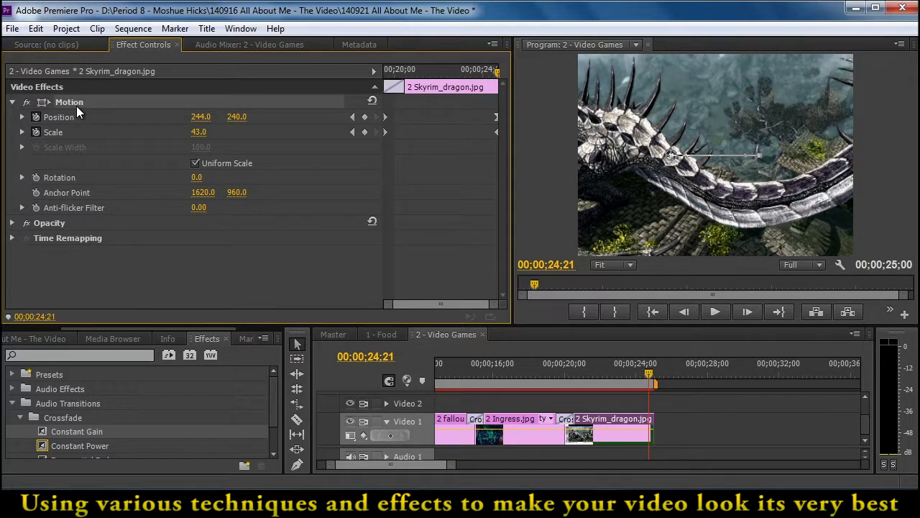
pyautogui.moveTo(813, 135); pyautogui.dragTo(709, 238)
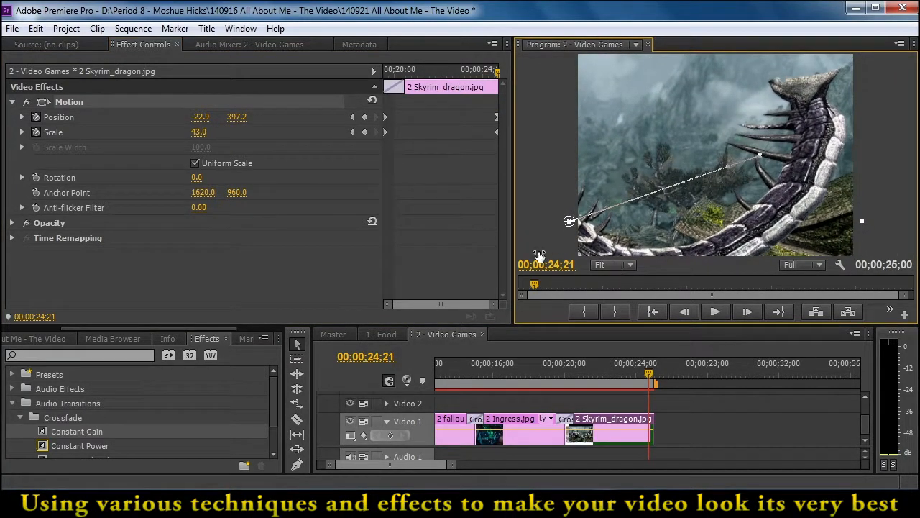
pyautogui.click(352, 116)
pyautogui.press('space')
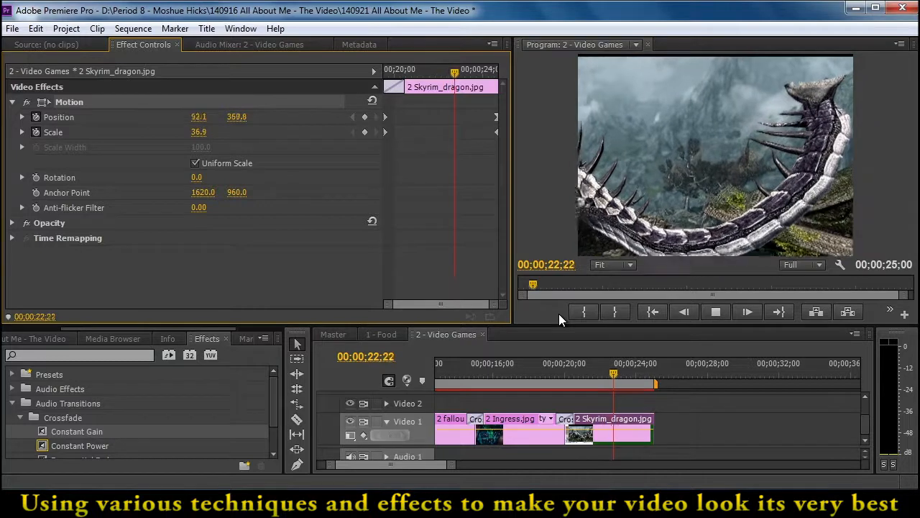
pyautogui.press('space')
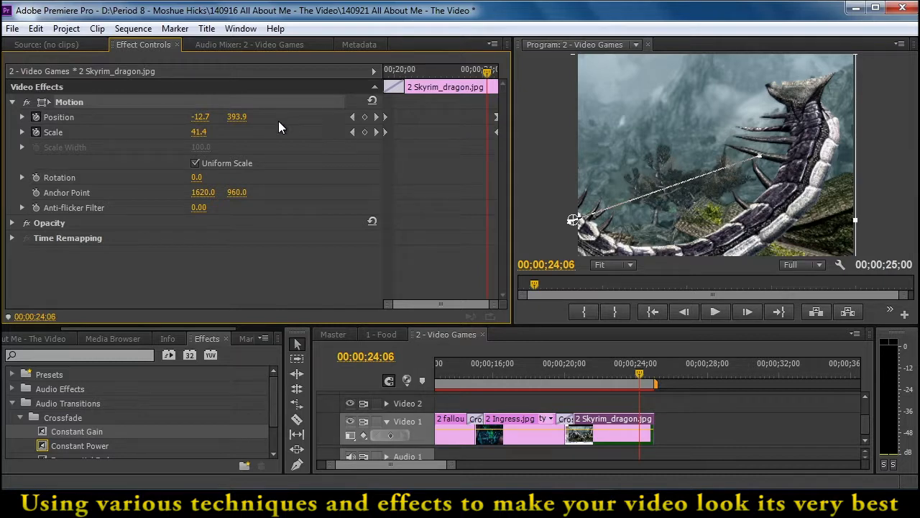
# Add a middle Position keyframe of about 97.2, 349.6 to the Skyrim_dragon clip at 00;00;22;21 and scrub through the move
pyautogui.click(377, 116)
pyautogui.moveTo(455, 72)
pyautogui.mouseDown()
pyautogui.moveTo(439, 71)
pyautogui.moveTo(478, 79)
pyautogui.moveTo(454, 82)
pyautogui.mouseUp()
pyautogui.moveTo(639, 161); pyautogui.dragTo(640, 158)
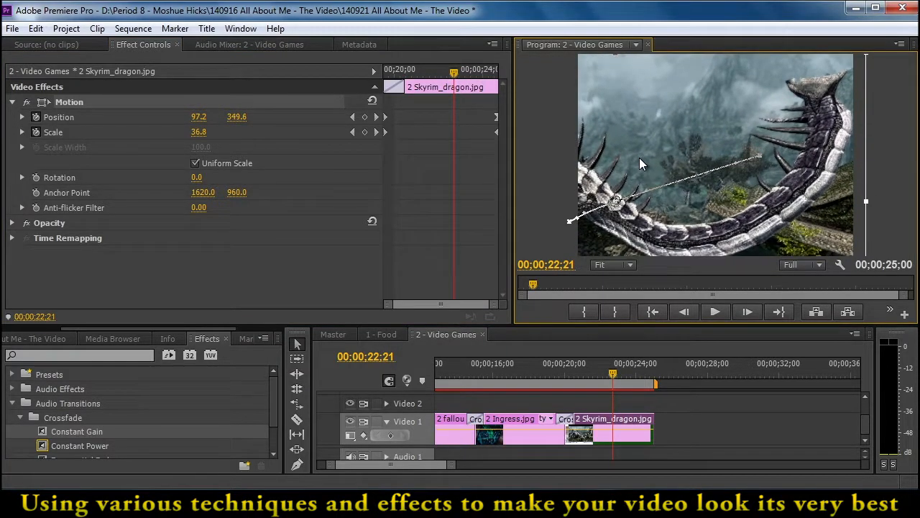
pyautogui.moveTo(454, 74); pyautogui.dragTo(467, 155)
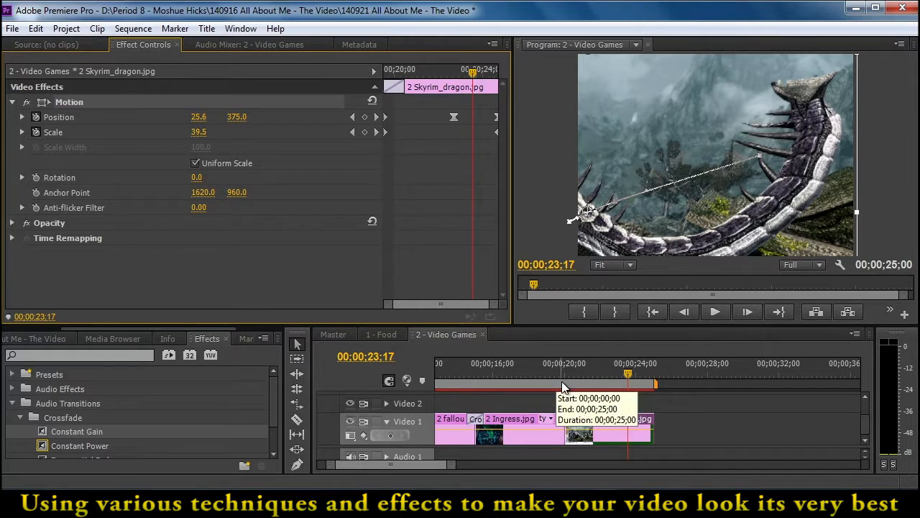
# Open the nested 3 - Interests sequence from Master and move the playhead to 00;00;01;24 in its first clip
pyautogui.click(338, 334)
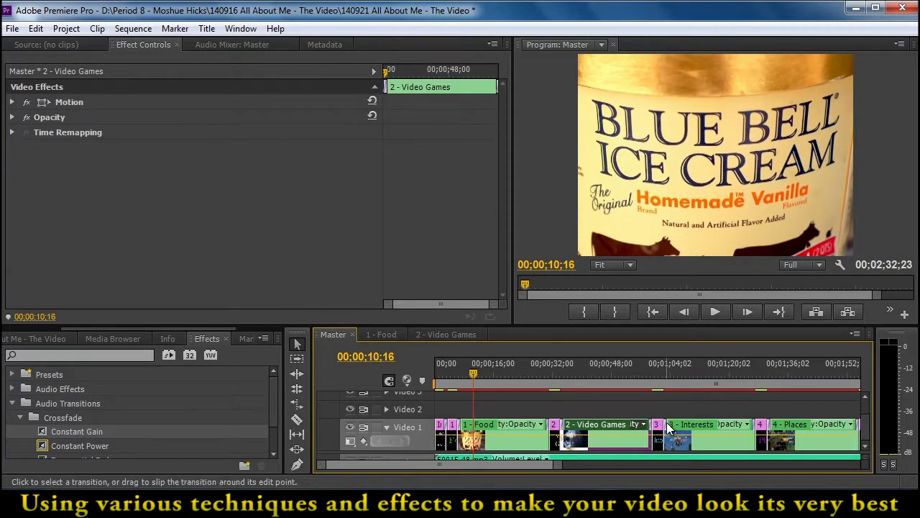
pyautogui.doubleClick(690, 431)
pyautogui.moveTo(549, 366); pyautogui.dragTo(469, 363)
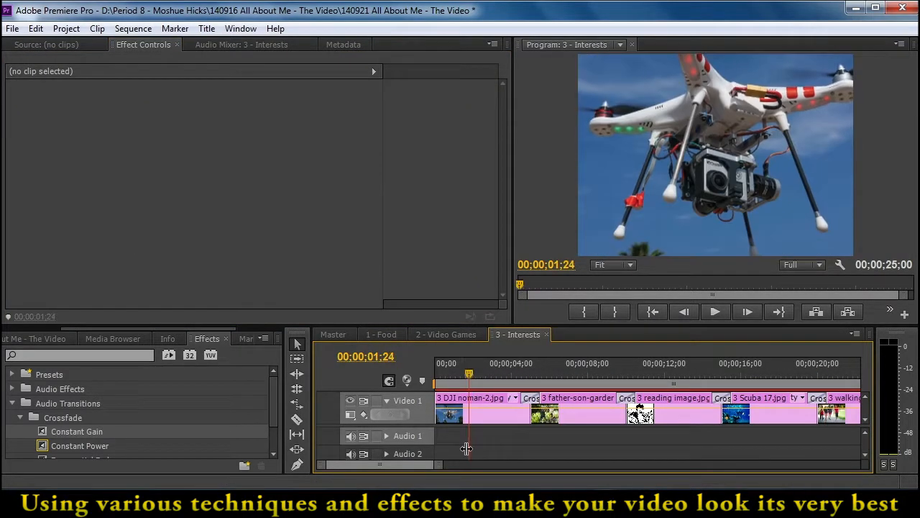
# Move the DJI noman-2 clip's ending Position and Scale keyframes to 00;00;05;06, at the end of its transition
pyautogui.click(488, 406)
pyautogui.click(464, 117)
pyautogui.keyDown('shift'); pyautogui.click(464, 131); pyautogui.keyUp('shift')
pyautogui.moveTo(464, 131); pyautogui.dragTo(504, 128)
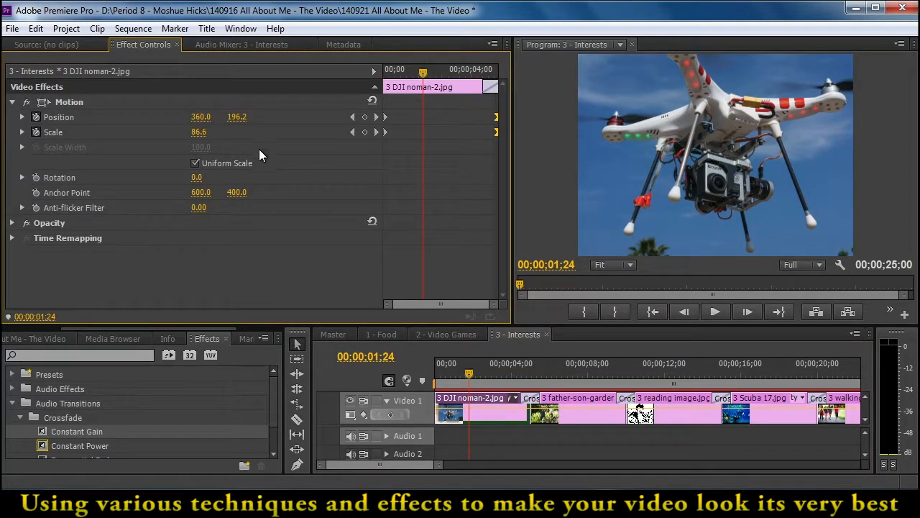
pyautogui.click(353, 132)
pyautogui.click(375, 133)
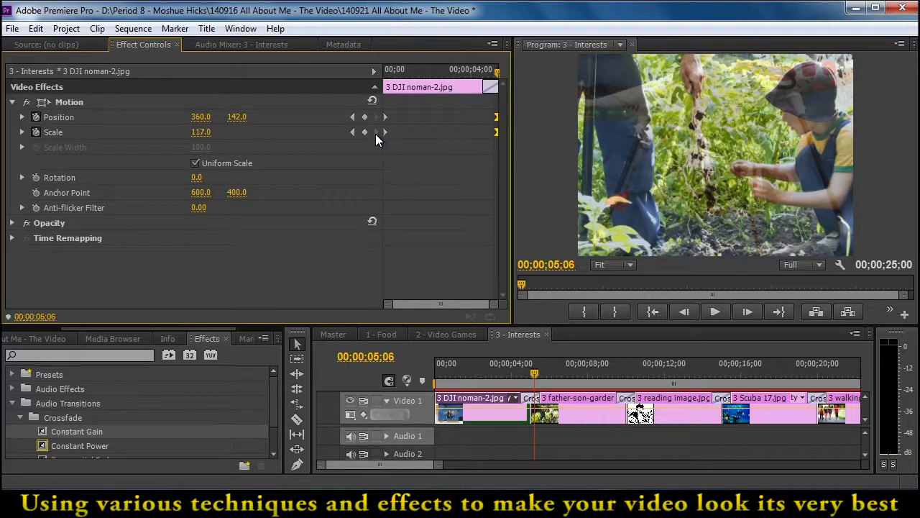
# Set the DJI noman-2 clip's ending Scale to 100 and scrub back through the zoom
pyautogui.click(203, 131)
pyautogui.write('100')
pyautogui.press('Return')
pyautogui.moveTo(486, 87); pyautogui.dragTo(444, 130)
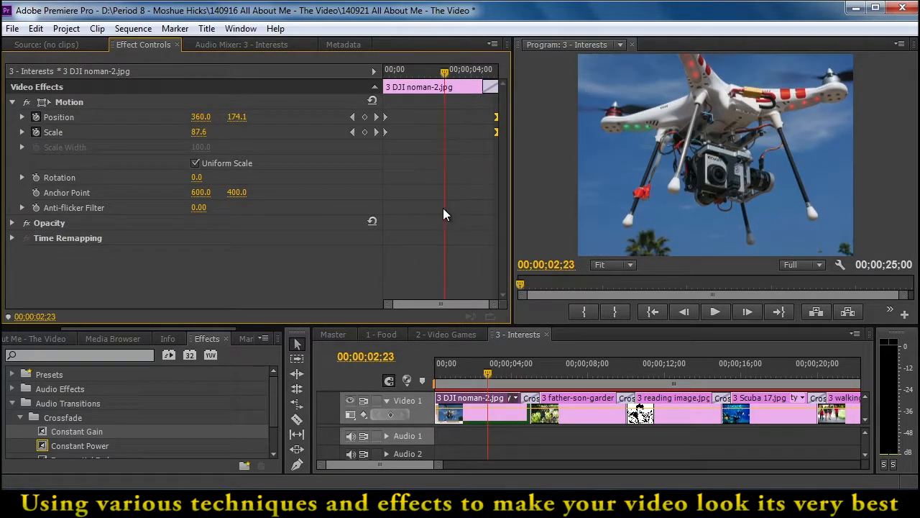
# Stretch the father-son-gardening300 clip's Position and Scale keyframes across both transitions, placing the ending pair at 00;00;10;04
pyautogui.click(573, 397)
pyautogui.click(566, 373)
pyautogui.moveTo(409, 101); pyautogui.dragTo(379, 137)
pyautogui.moveTo(454, 109); pyautogui.dragTo(497, 132)
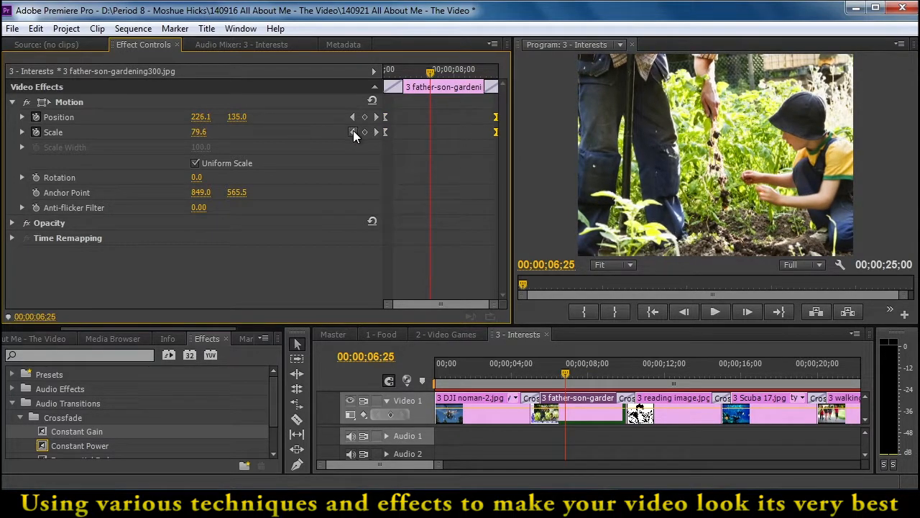
pyautogui.click(353, 131)
pyautogui.click(375, 133)
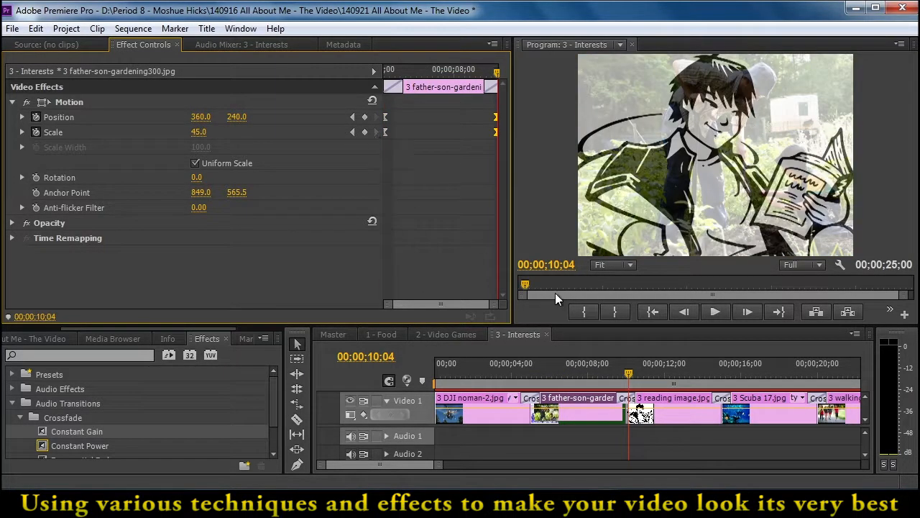
# Move the reading image clip's Position and Scale keyframes to 00;00;09;15 and 00;00;15;00, and play back the zoom
pyautogui.moveTo(642, 374); pyautogui.dragTo(702, 395)
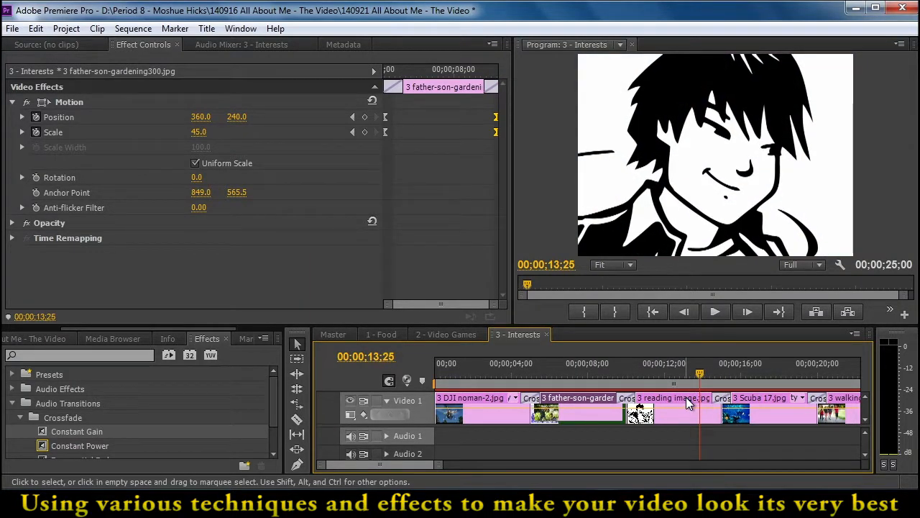
pyautogui.click(688, 404)
pyautogui.moveTo(451, 100); pyautogui.dragTo(488, 167)
pyautogui.moveTo(471, 133); pyautogui.dragTo(494, 133)
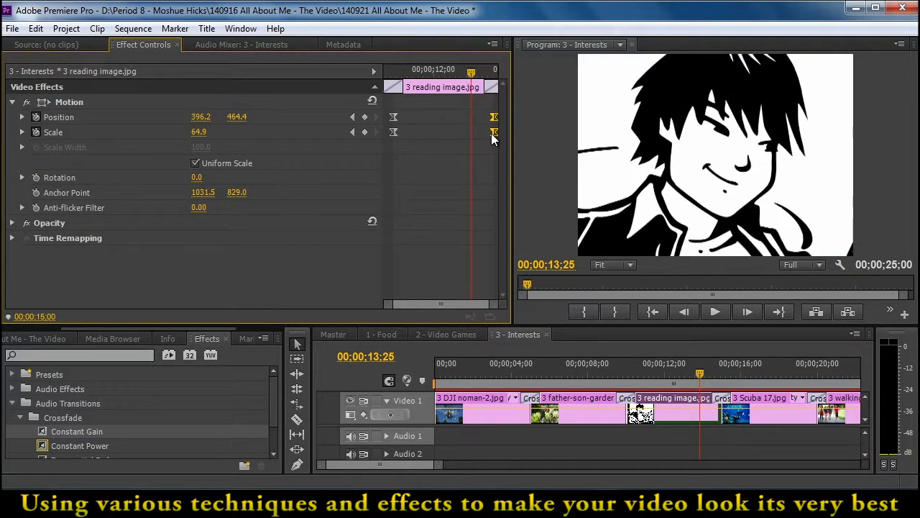
pyautogui.moveTo(419, 115); pyautogui.dragTo(385, 131)
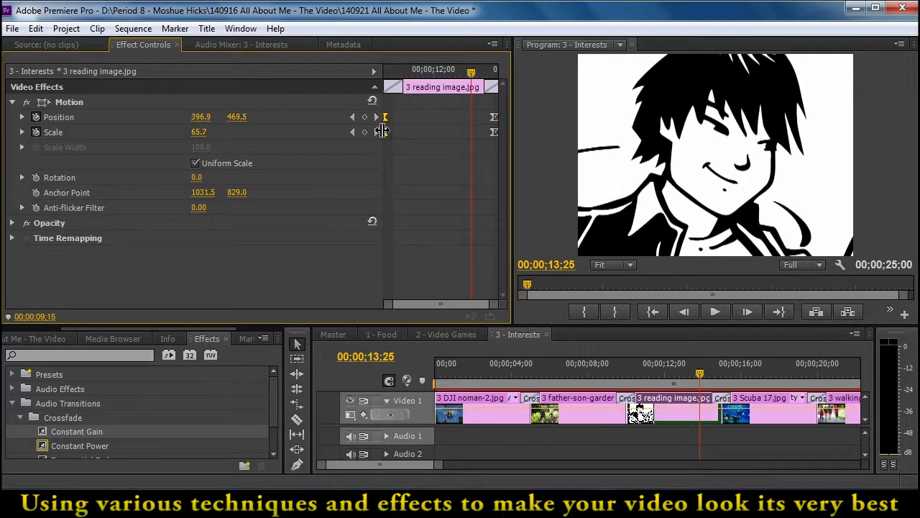
pyautogui.moveTo(466, 74); pyautogui.dragTo(357, 83)
pyautogui.press('space')
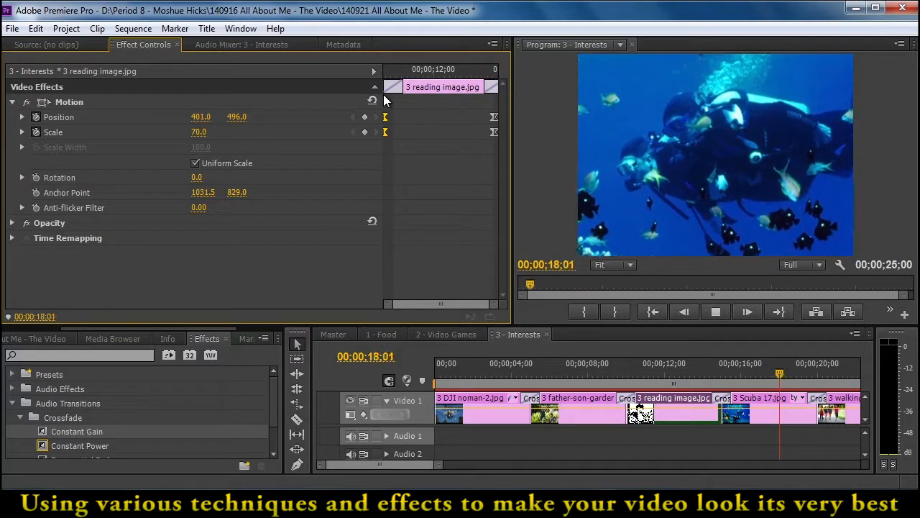
pyautogui.press('space')
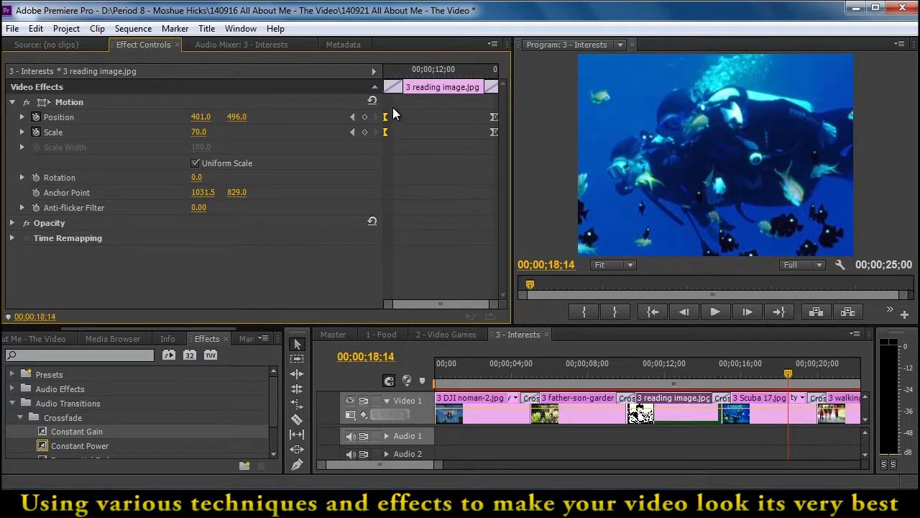
# Move the Scuba 17 clip's starting and ending Position and Scale keyframes to 00;00;14;15 and 00;00;20;00
pyautogui.click(767, 403)
pyautogui.moveTo(403, 110)
pyautogui.mouseDown()
pyautogui.moveTo(388, 148)
pyautogui.moveTo(383, 134)
pyautogui.mouseUp()
pyautogui.moveTo(463, 107)
pyautogui.mouseDown()
pyautogui.moveTo(482, 147)
pyautogui.moveTo(495, 134)
pyautogui.mouseUp()
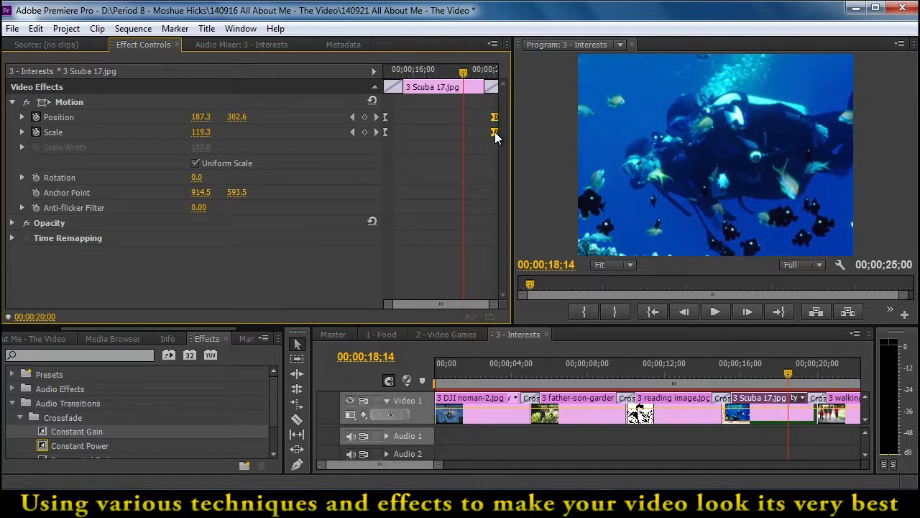
pyautogui.click(353, 132)
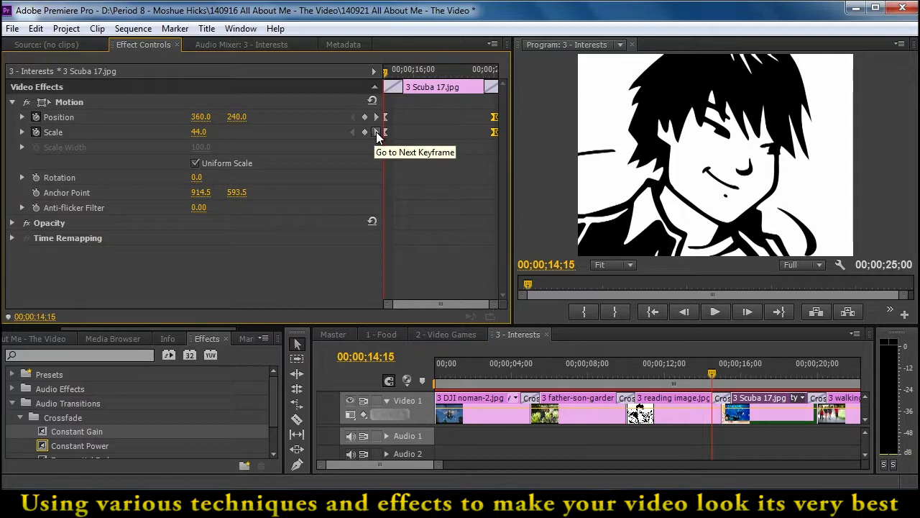
pyautogui.click(377, 133)
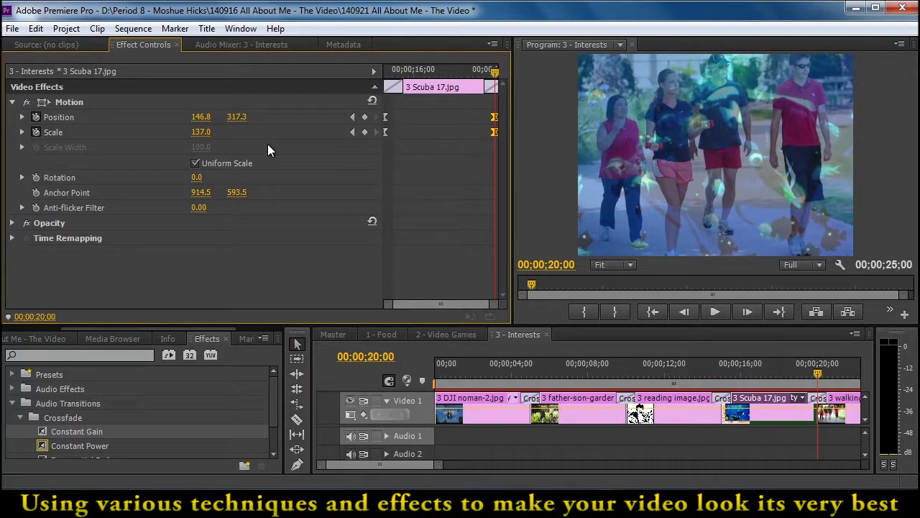
# Set the Scuba 17 clip's ending Scale to 100 and scrub back through the zoom
pyautogui.click(201, 133)
pyautogui.write('100')
pyautogui.press('Return')
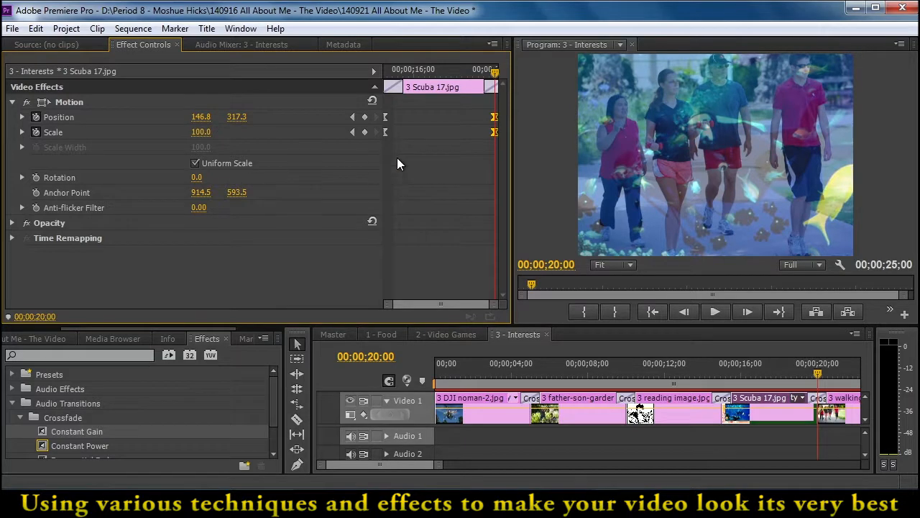
pyautogui.moveTo(484, 80); pyautogui.dragTo(474, 141)
# Stretch the walking clip's Position and Scale keyframes from the start of its transition to the clip's end and play it back
pyautogui.moveTo(838, 372); pyautogui.dragTo(848, 396)
pyautogui.click(850, 400)
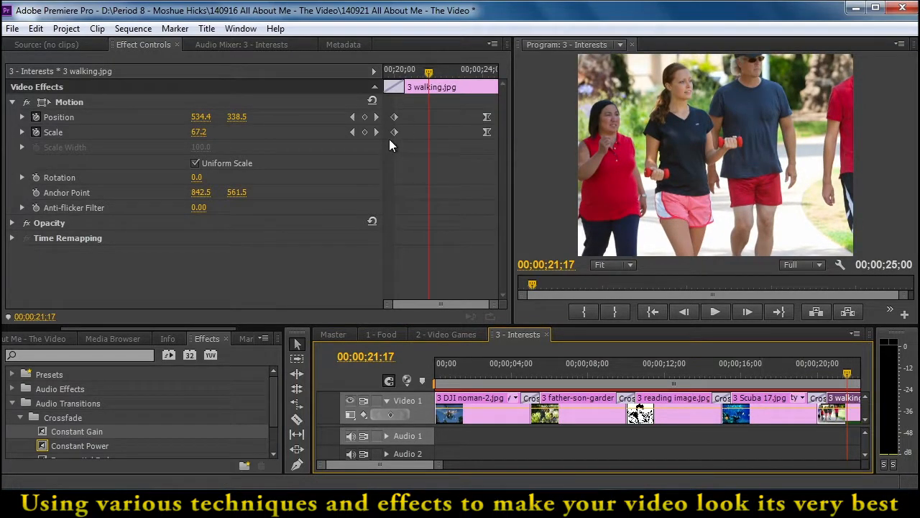
pyautogui.click(352, 132)
pyautogui.moveTo(393, 133); pyautogui.dragTo(383, 132)
pyautogui.moveTo(395, 72)
pyautogui.mouseDown()
pyautogui.moveTo(488, 94)
pyautogui.moveTo(476, 108)
pyautogui.moveTo(496, 146)
pyautogui.moveTo(497, 133)
pyautogui.mouseUp()
pyautogui.press('space')
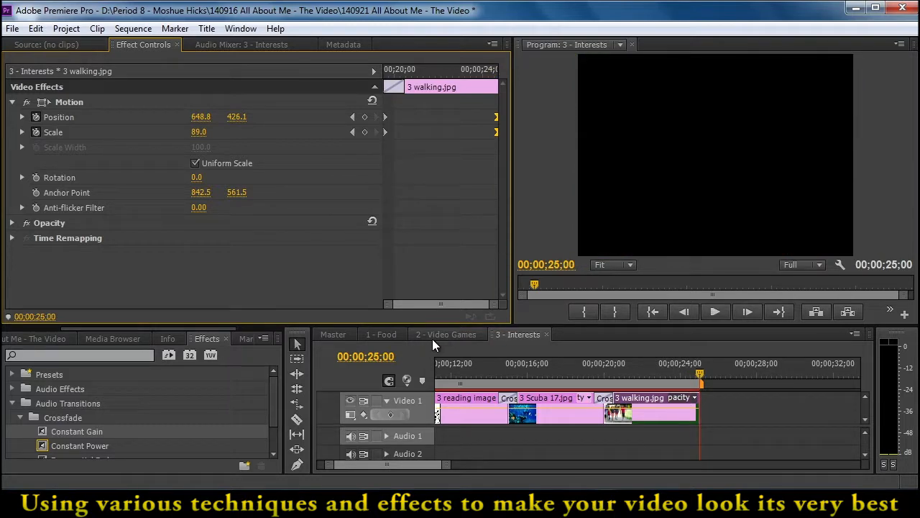
# Open the 4 - Places nested sequence from the Master sequence and move the playhead to 00;00;02;00
pyautogui.click(329, 333)
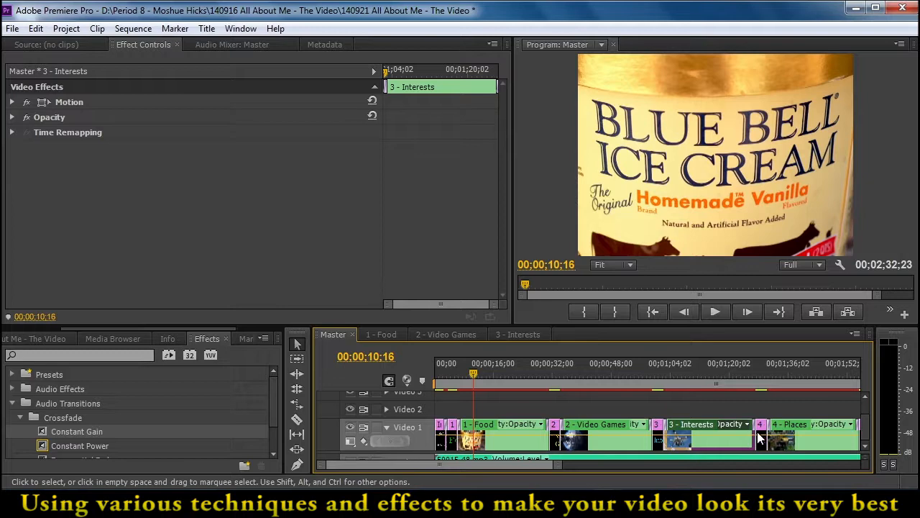
pyautogui.doubleClick(789, 427)
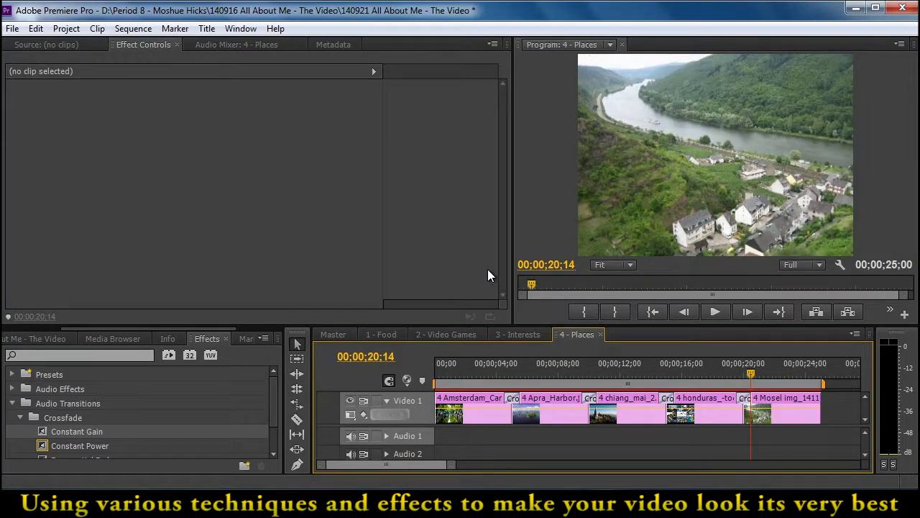
pyautogui.moveTo(502, 370); pyautogui.dragTo(467, 380)
# Move the Amsterdam_Canal clip's ending Position and Scale keyframes to 00;00;05;00 and play back the zoom
pyautogui.click(489, 404)
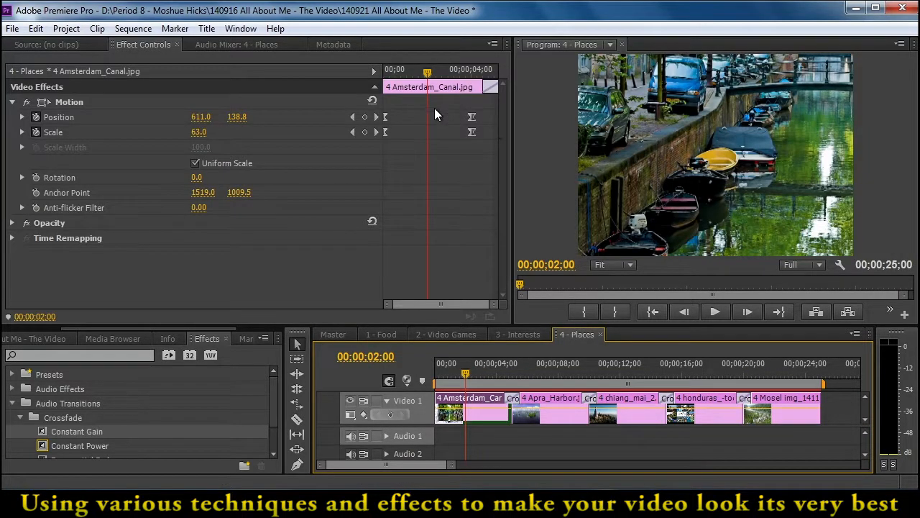
pyautogui.moveTo(448, 102); pyautogui.dragTo(492, 131)
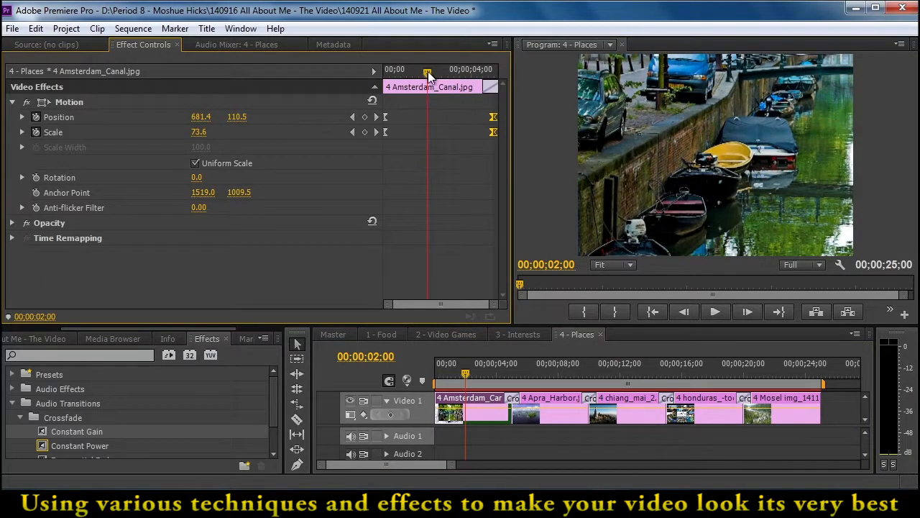
pyautogui.click(376, 131)
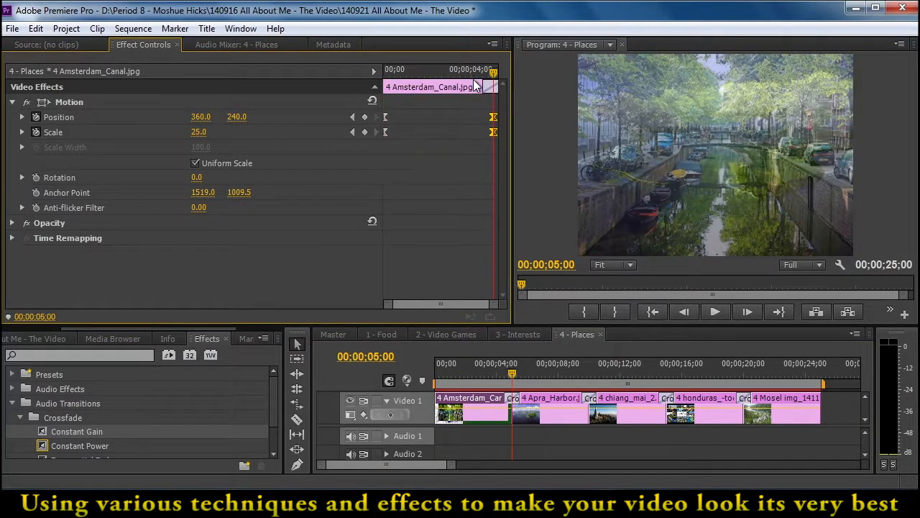
pyautogui.press('Home')
pyautogui.press('space')
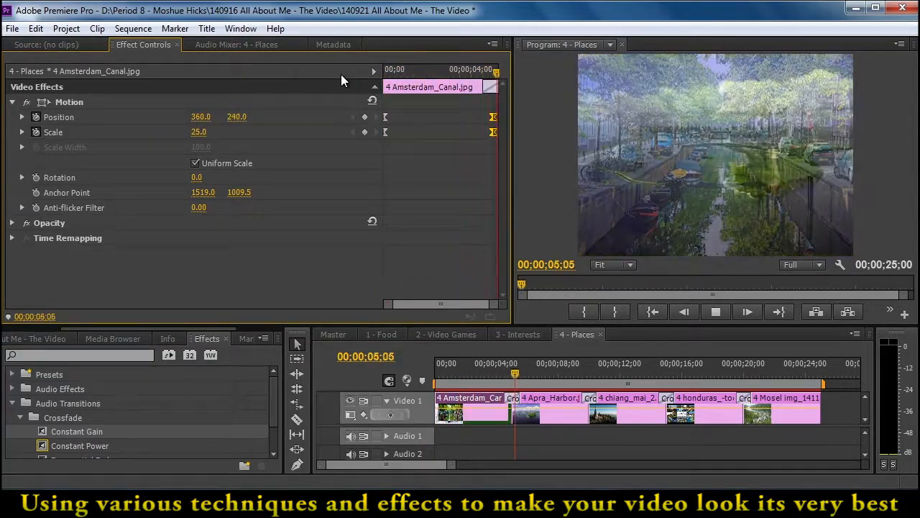
pyautogui.press('space')
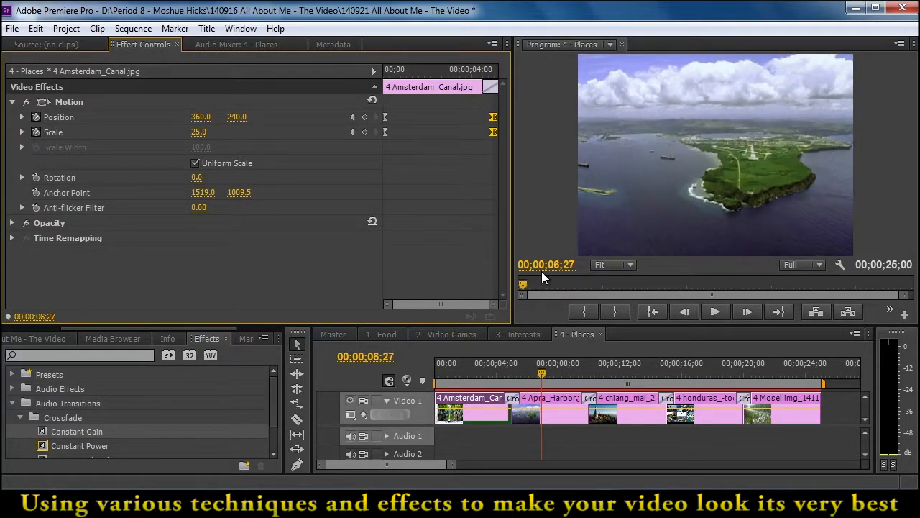
# Search the effects for levels and apply the Levels video effect to the Apra_Harbor clip
pyautogui.click(557, 397)
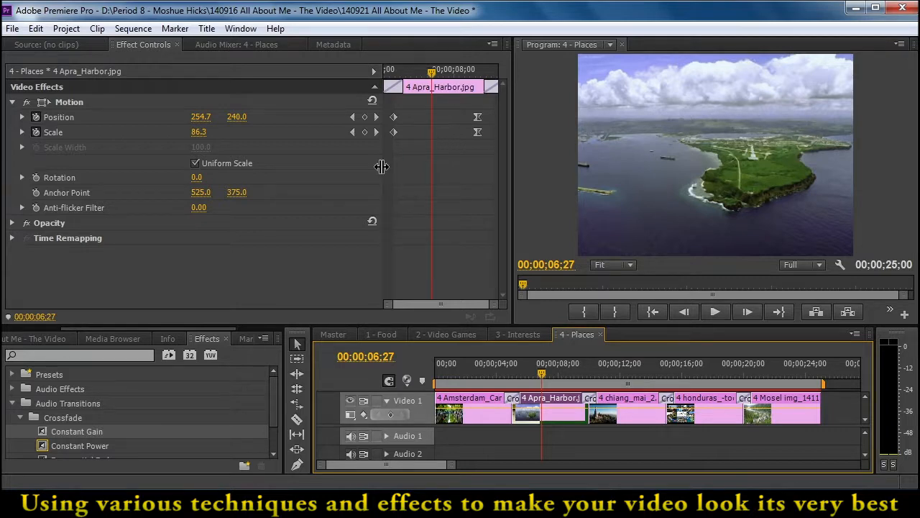
pyautogui.click(118, 353)
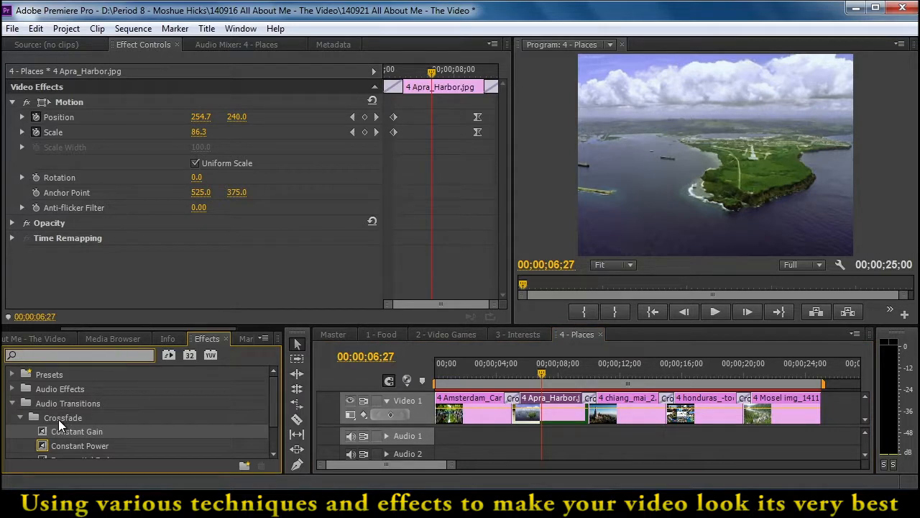
pyautogui.click(12, 403)
pyautogui.click(42, 419)
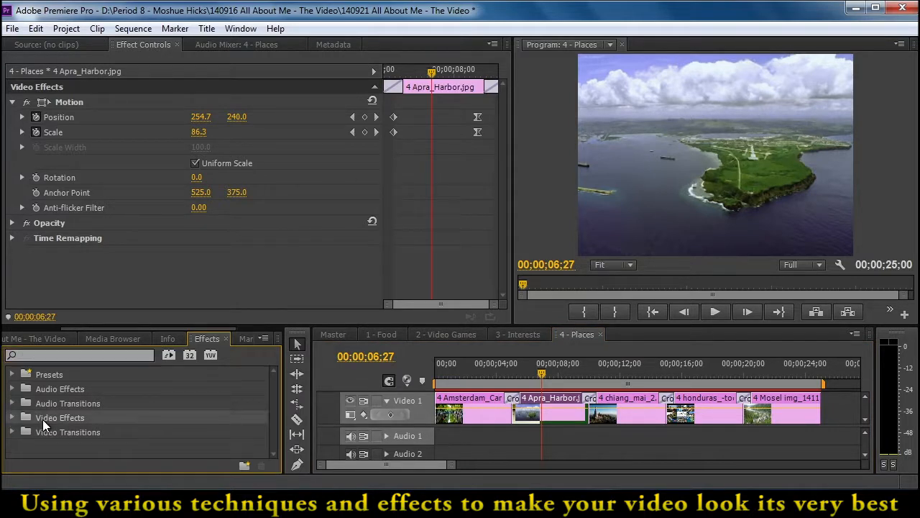
pyautogui.click(54, 353)
pyautogui.write('levels')
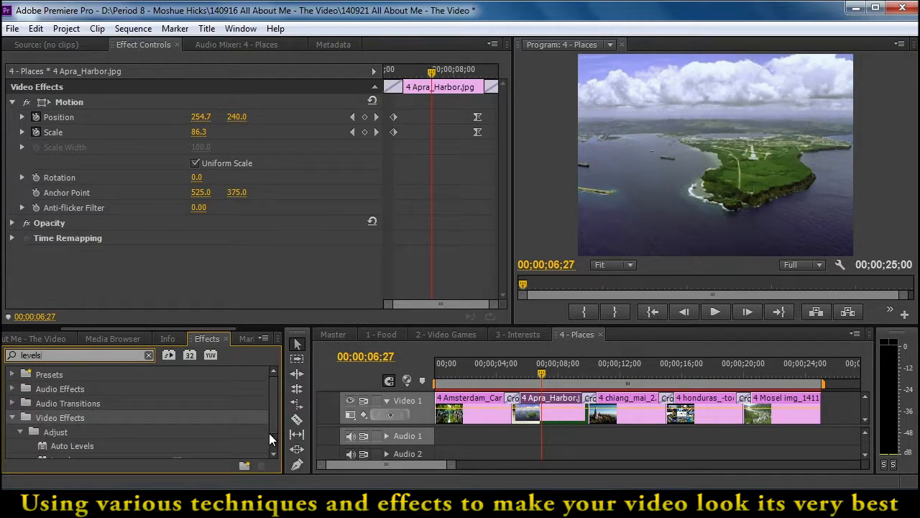
pyautogui.scroll(-1, 273, 431)
pyautogui.moveTo(64, 436); pyautogui.dragTo(555, 415)
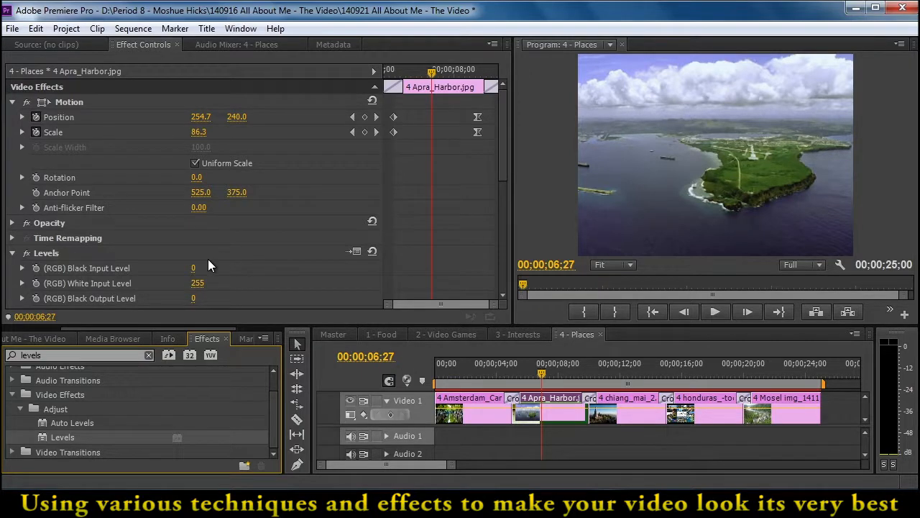
# Set the Levels effect's RGB input levels to 19, 1.15 and 238, then compare the picture and scrub to 00;00;07;09
pyautogui.click(10, 253)
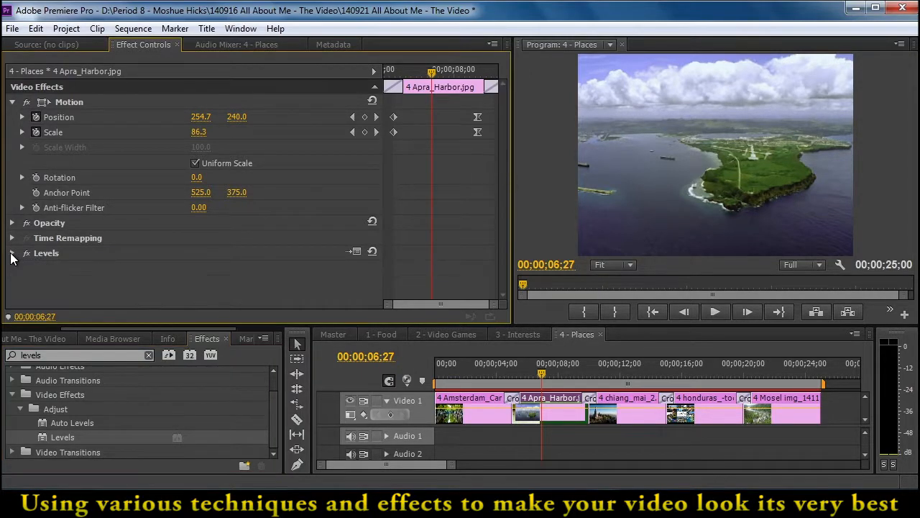
pyautogui.click(355, 251)
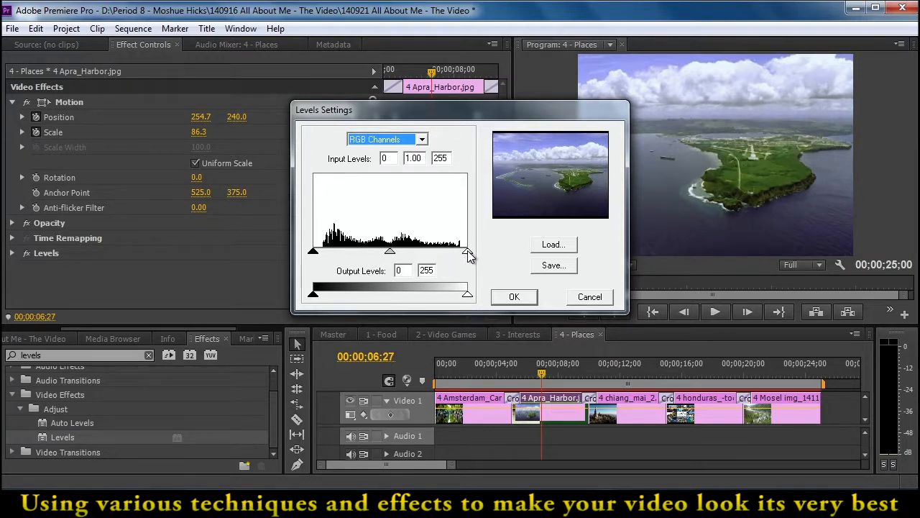
pyautogui.moveTo(468, 252); pyautogui.dragTo(458, 254)
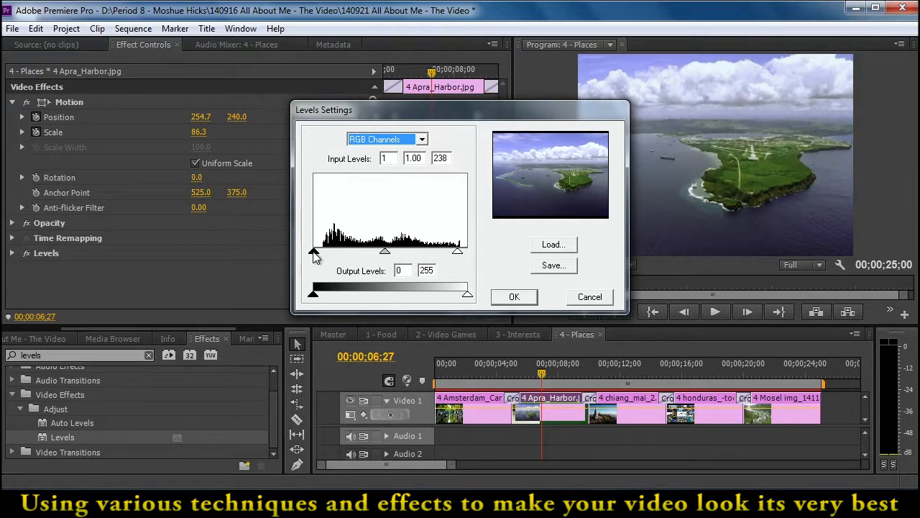
pyautogui.moveTo(313, 254); pyautogui.dragTo(323, 253)
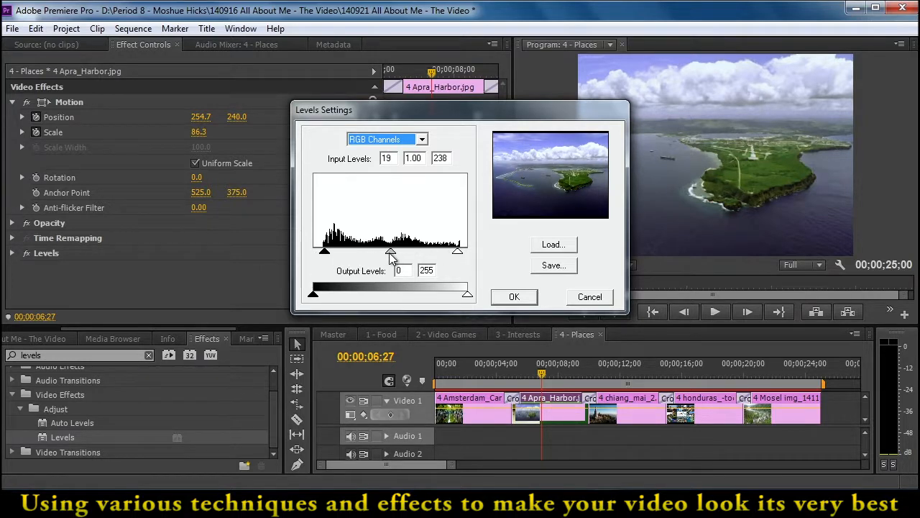
pyautogui.moveTo(390, 258)
pyautogui.mouseDown()
pyautogui.moveTo(371, 260)
pyautogui.moveTo(387, 268)
pyautogui.mouseUp()
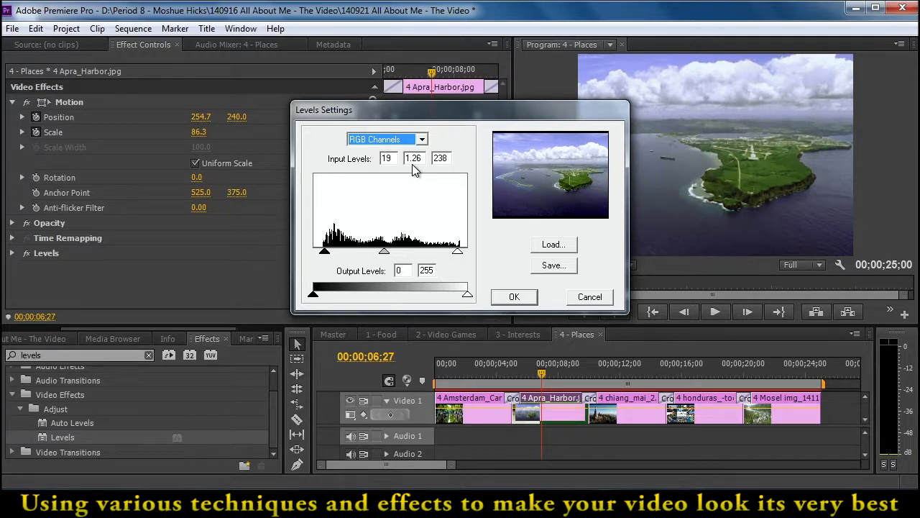
pyautogui.moveTo(383, 252)
pyautogui.mouseDown()
pyautogui.moveTo(391, 259)
pyautogui.moveTo(386, 253)
pyautogui.mouseUp()
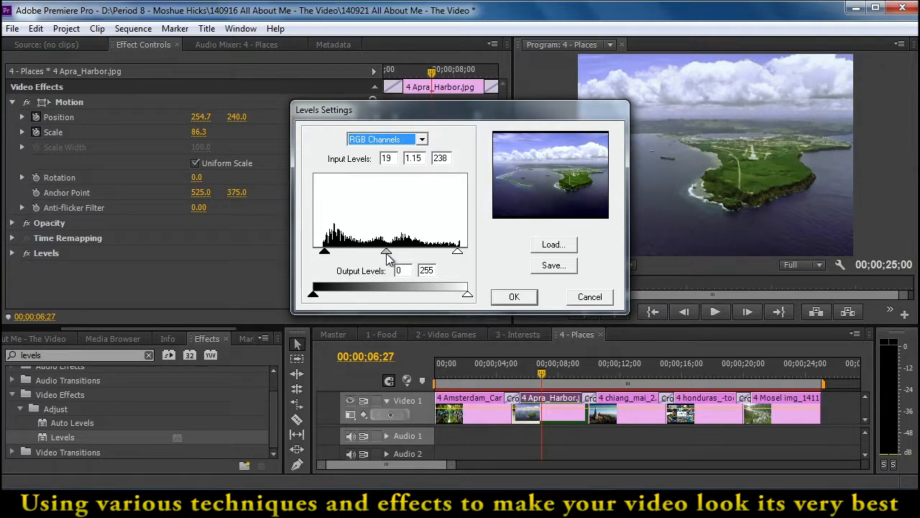
pyautogui.click(512, 299)
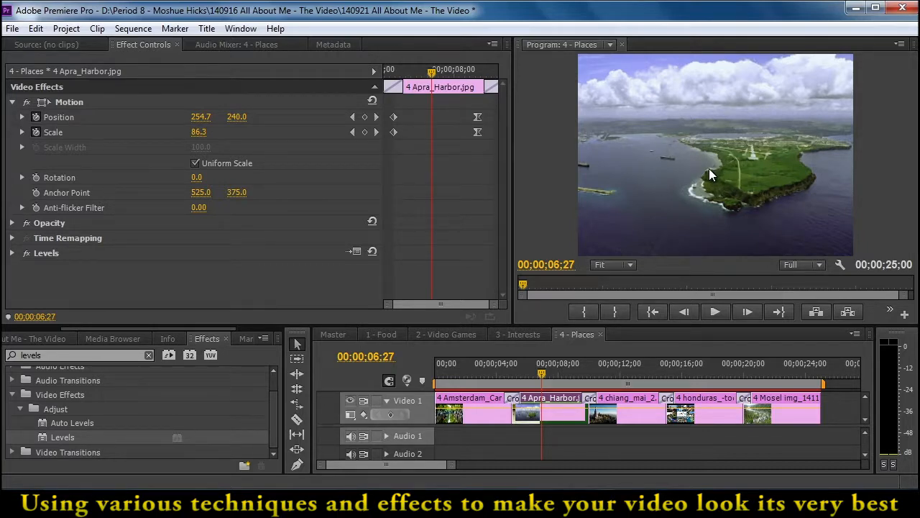
pyautogui.click(26, 253)
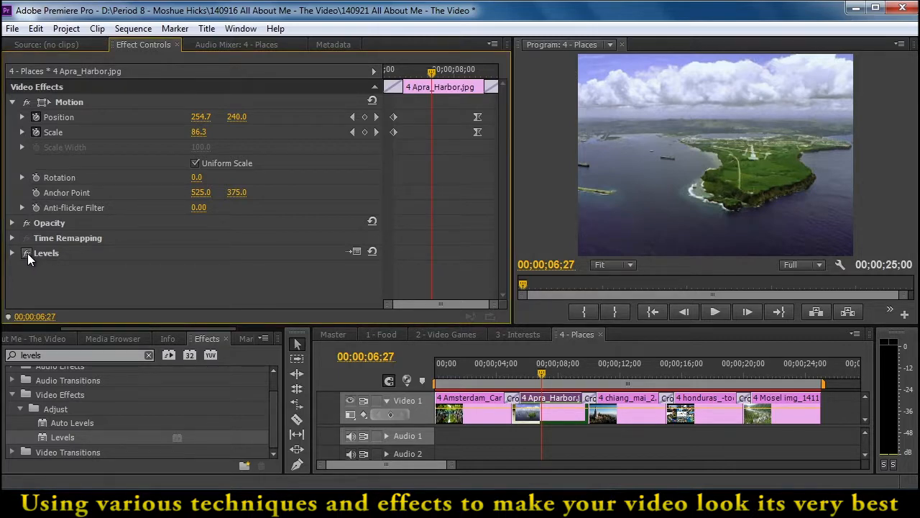
pyautogui.moveTo(549, 370); pyautogui.dragTo(547, 371)
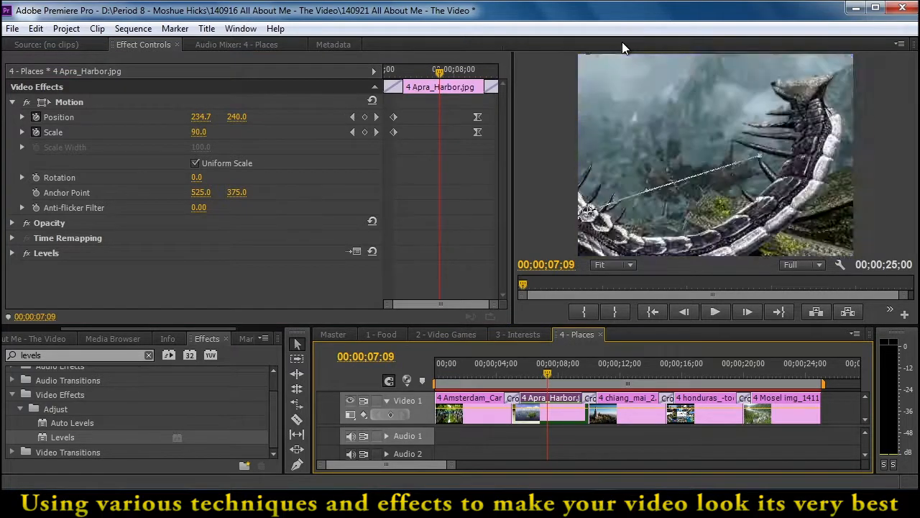
# Reset the current workspace to bring back the closed Program monitor, and display the Apra_Harbor clip's effect controls
pyautogui.click(621, 44)
pyautogui.click(240, 29)
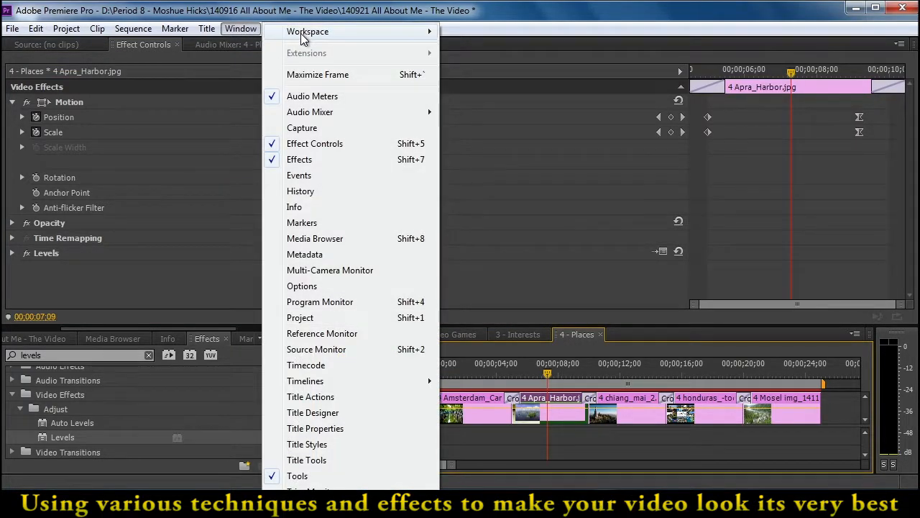
pyautogui.moveTo(309, 32)
pyautogui.click(489, 164)
pyautogui.click(481, 266)
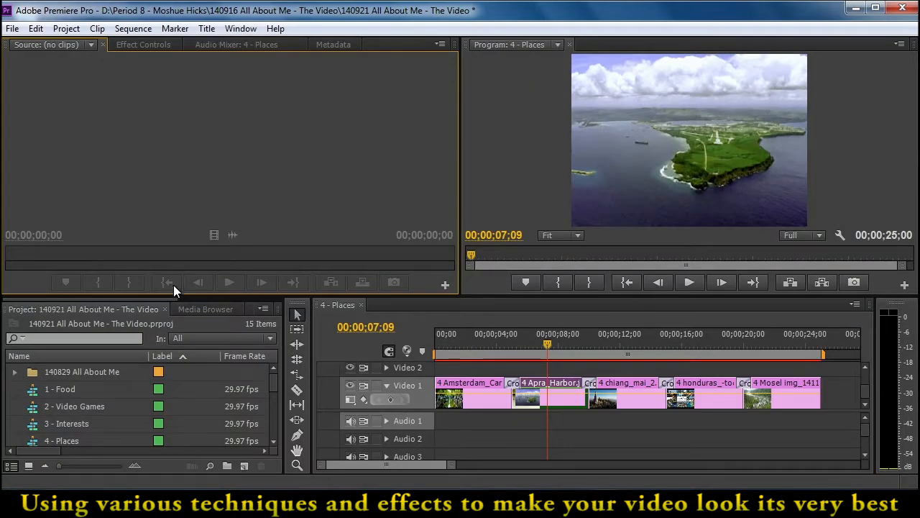
pyautogui.click(159, 43)
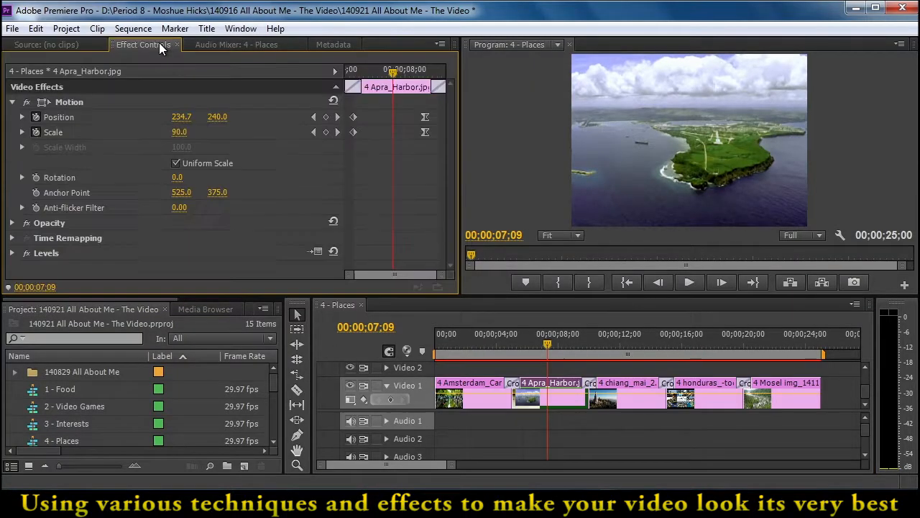
# Enlarge the preview area and compare the Apra_Harbor clip with the Levels effect switched off and on
pyautogui.click(26, 253)
pyautogui.click(26, 254)
pyautogui.moveTo(126, 293); pyautogui.dragTo(114, 332)
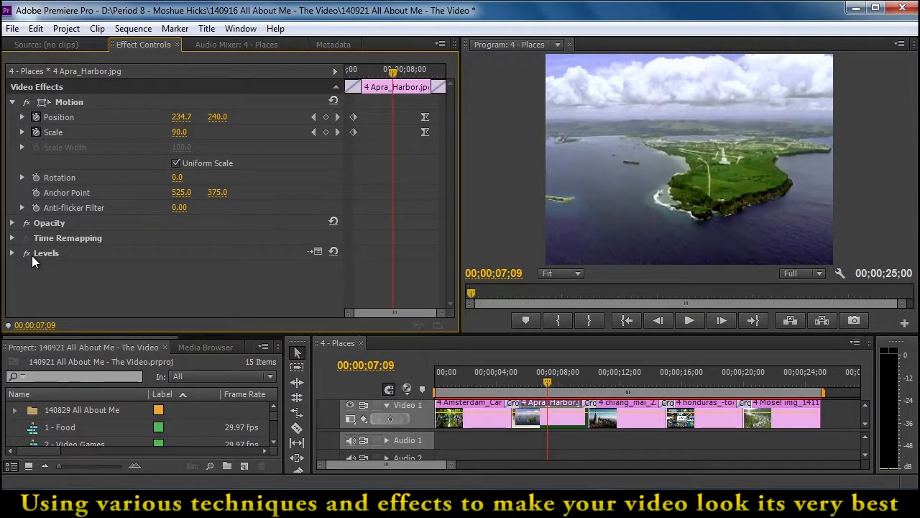
pyautogui.click(26, 254)
pyautogui.click(26, 253)
# Move the chiang_mai_2 clip's starting Position and Scale keyframes to 00;00;09;15 and check the motion up to its ending keyframes
pyautogui.moveTo(558, 374); pyautogui.dragTo(605, 381)
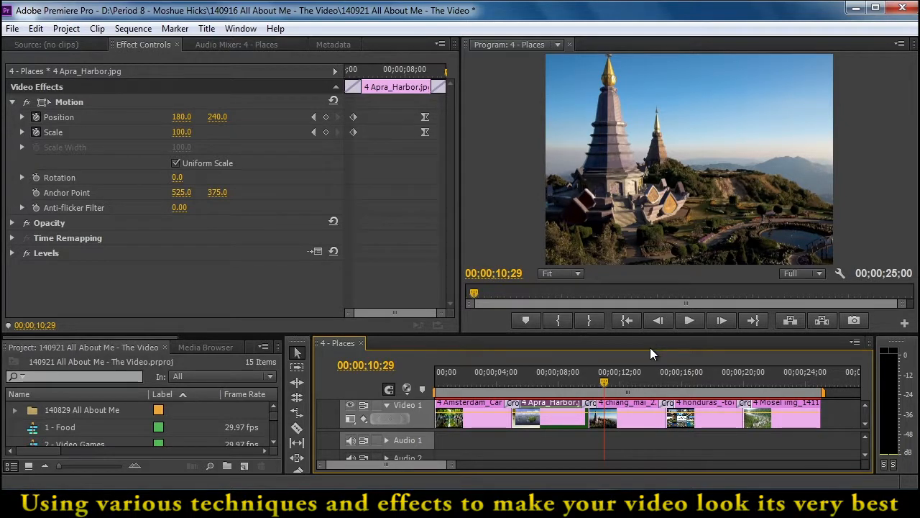
pyautogui.moveTo(650, 374)
pyautogui.mouseDown()
pyautogui.moveTo(703, 376)
pyautogui.moveTo(664, 376)
pyautogui.mouseUp()
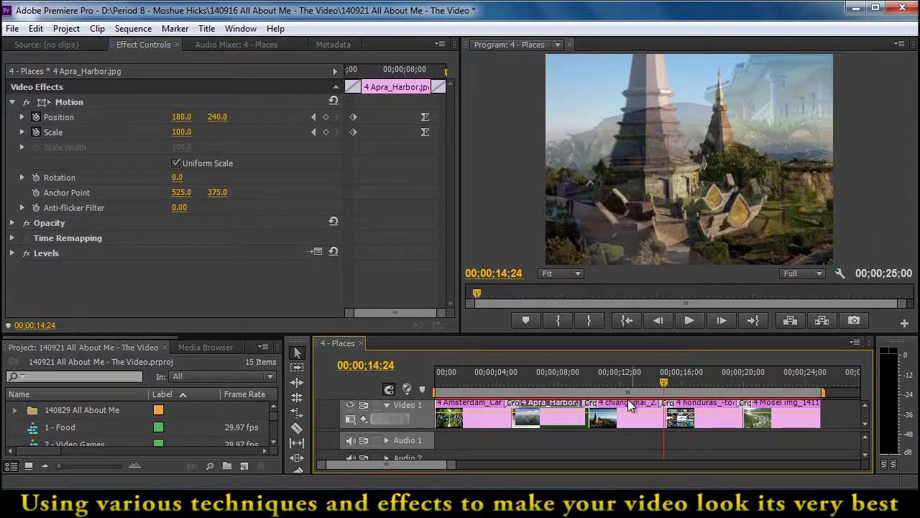
pyautogui.moveTo(401, 107); pyautogui.dragTo(343, 133)
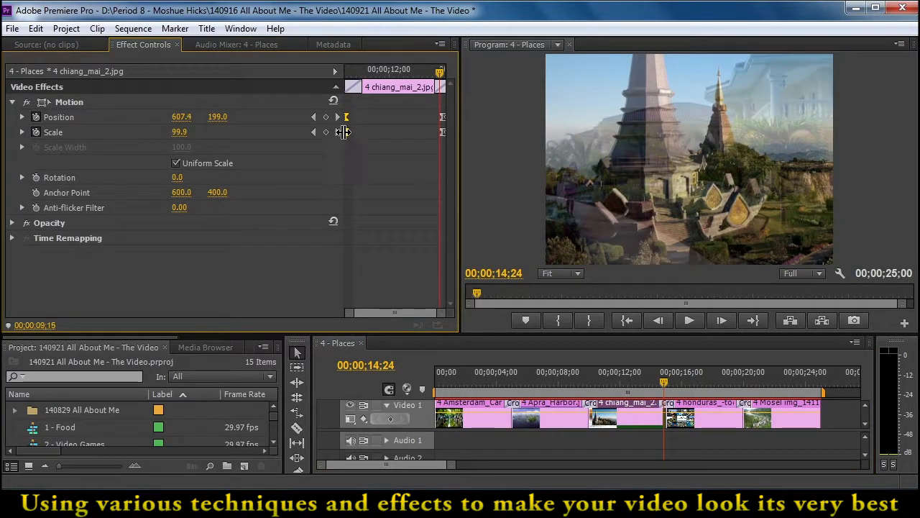
pyautogui.click(633, 371)
pyautogui.moveTo(650, 368); pyautogui.dragTo(680, 370)
pyautogui.click(313, 132)
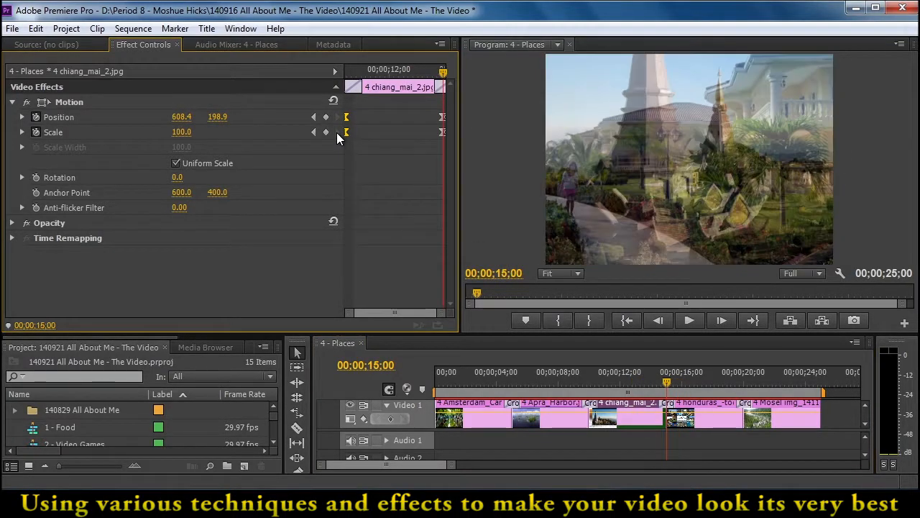
# Stretch the Mosel clip's Position and Scale keyframes from the start of its transition to the clip's end and scrub through it
pyautogui.click(768, 373)
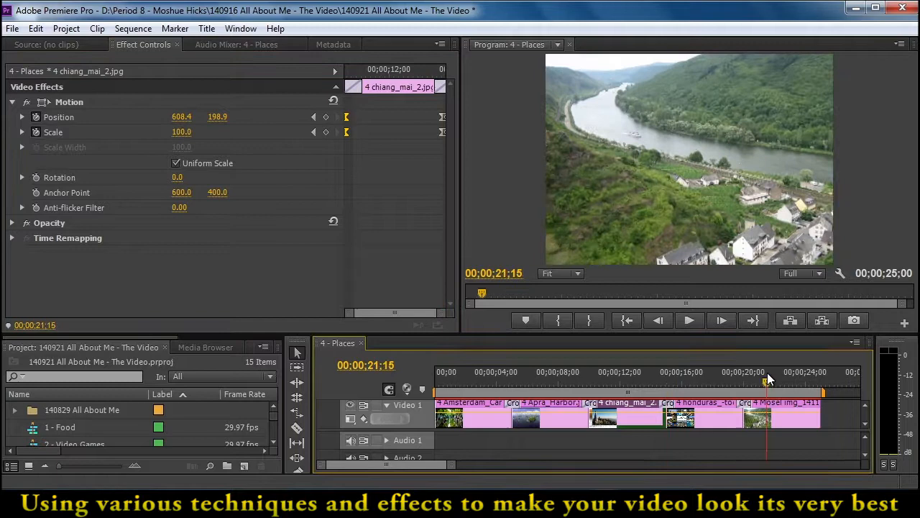
pyautogui.click(780, 410)
pyautogui.moveTo(369, 105); pyautogui.dragTo(345, 133)
pyautogui.moveTo(434, 124)
pyautogui.mouseDown()
pyautogui.moveTo(438, 137)
pyautogui.moveTo(446, 129)
pyautogui.mouseUp()
pyautogui.moveTo(394, 74)
pyautogui.mouseDown()
pyautogui.moveTo(381, 74)
pyautogui.moveTo(392, 78)
pyautogui.mouseUp()
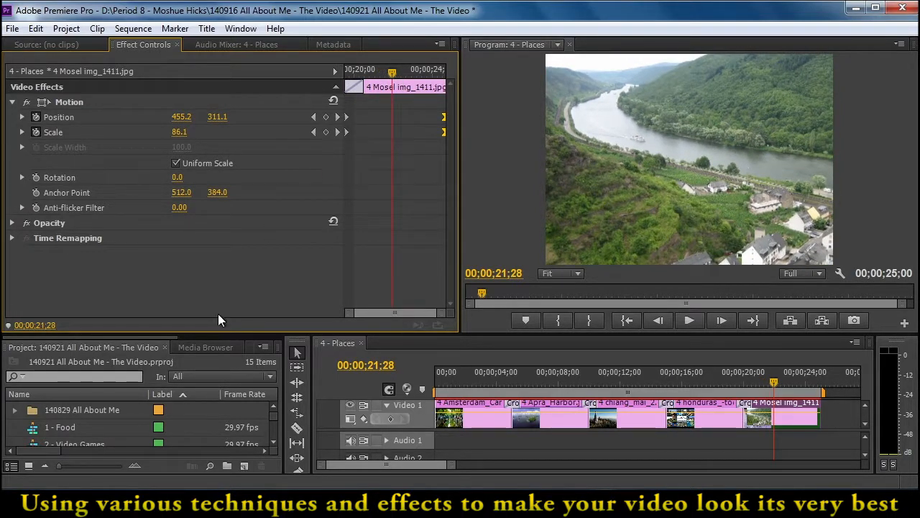
# Bring up the effects list again and clear the levels search term
pyautogui.moveTo(175, 338); pyautogui.dragTo(253, 344)
pyautogui.click(172, 347)
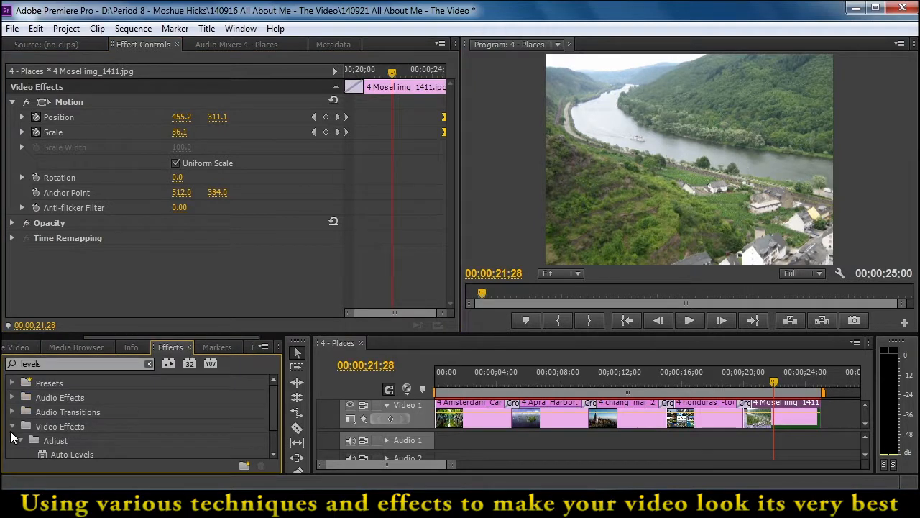
pyautogui.scroll(-2, 275, 401)
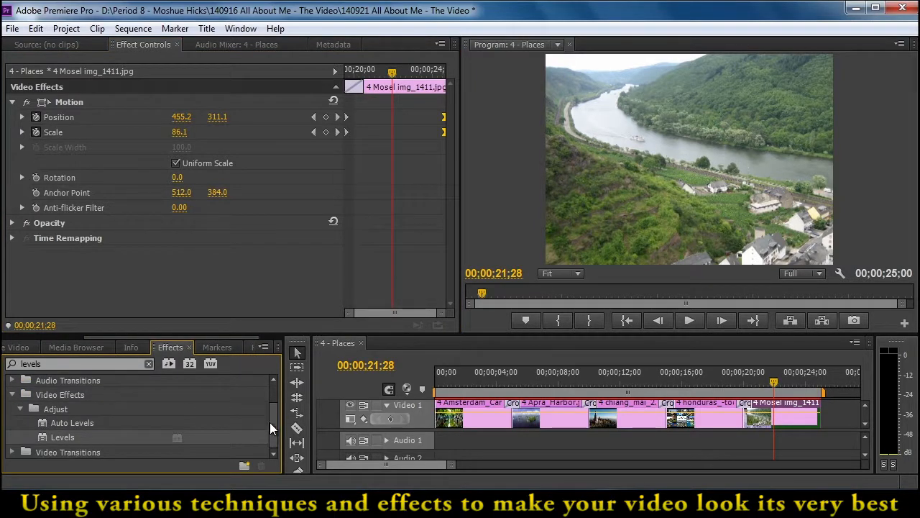
pyautogui.doubleClick(20, 364)
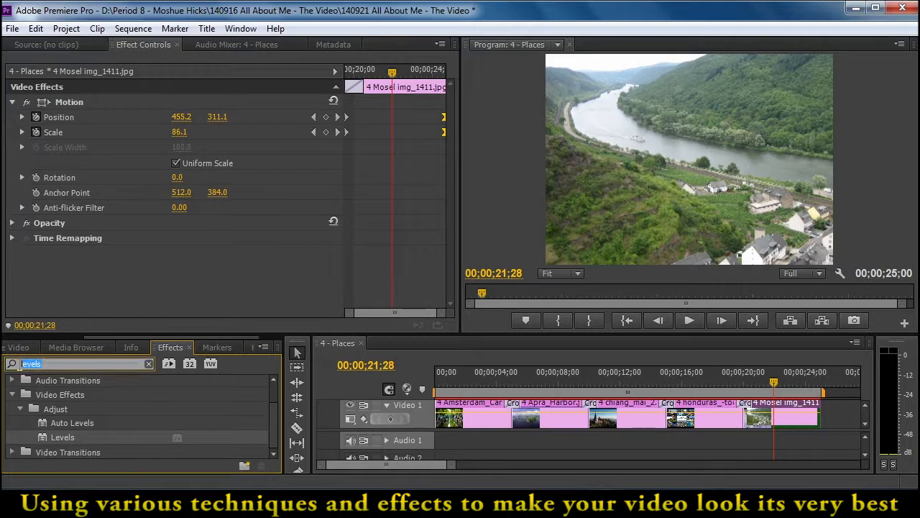
pyautogui.press('BackSpace')
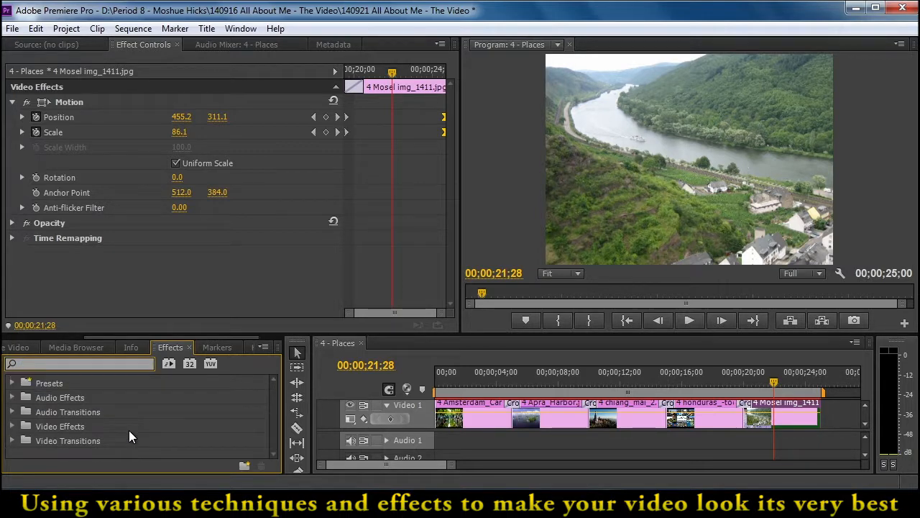
# Look over the project's items and the Video Effects categories with the lower panel area temporarily enlarged
pyautogui.click(12, 429)
pyautogui.click(12, 427)
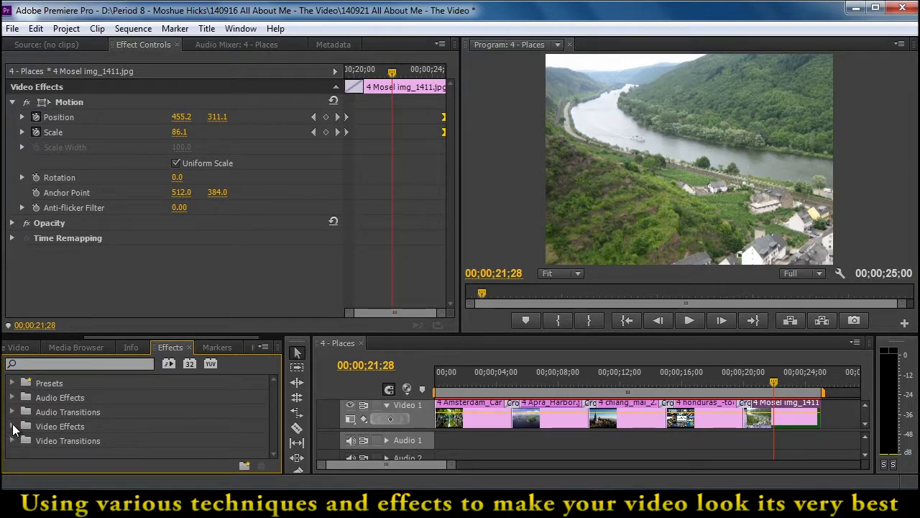
pyautogui.click(24, 347)
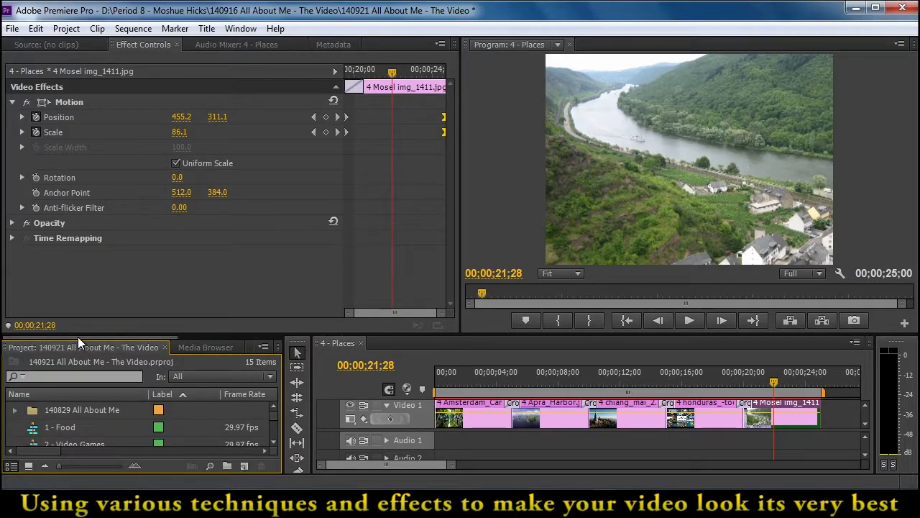
pyautogui.moveTo(77, 336); pyautogui.dragTo(92, 248)
pyautogui.click(74, 263)
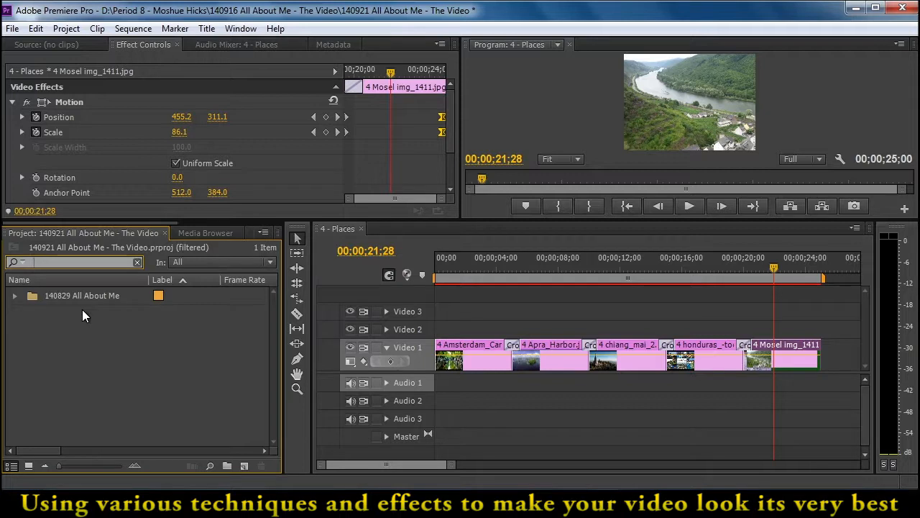
pyautogui.click(136, 263)
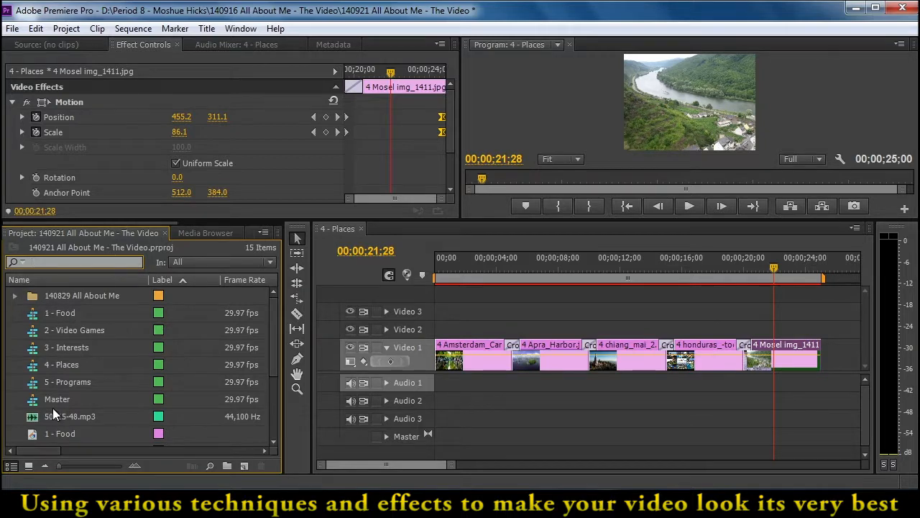
pyautogui.moveTo(171, 223); pyautogui.dragTo(226, 224)
pyautogui.click(213, 233)
pyautogui.click(12, 312)
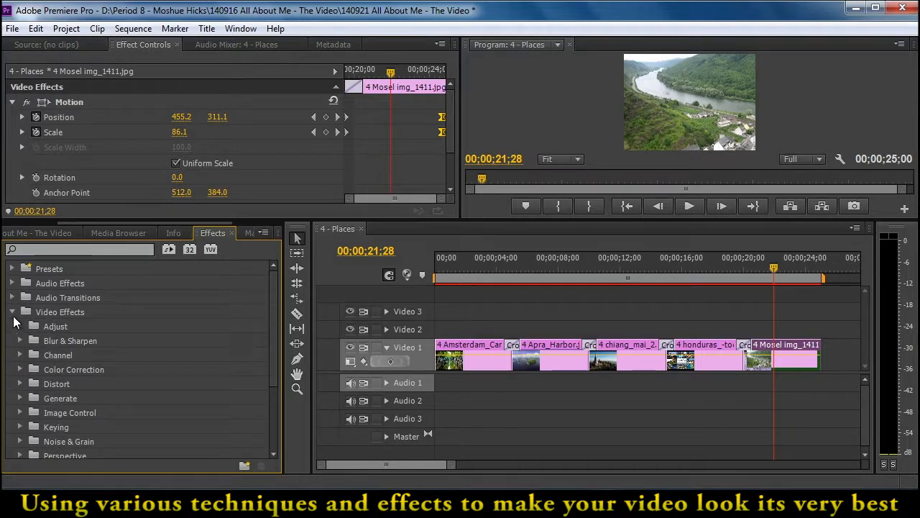
pyautogui.click(13, 312)
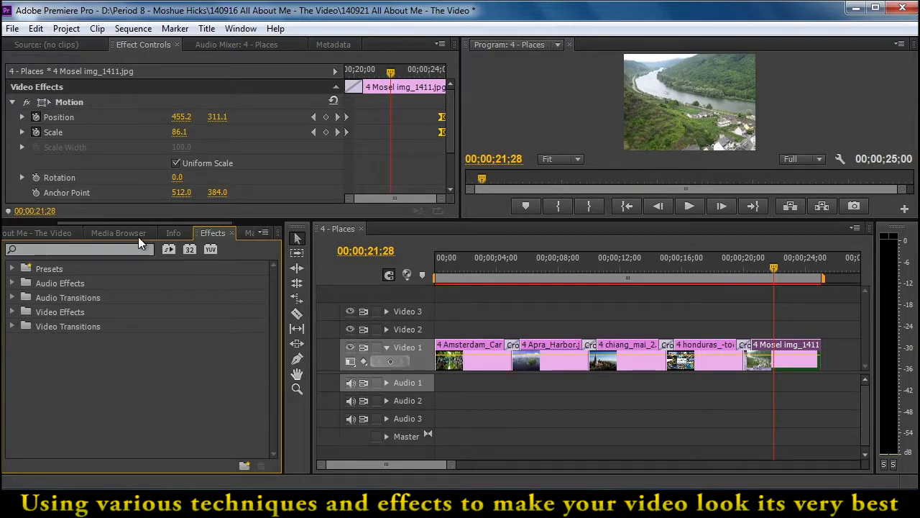
pyautogui.moveTo(147, 219); pyautogui.dragTo(151, 327)
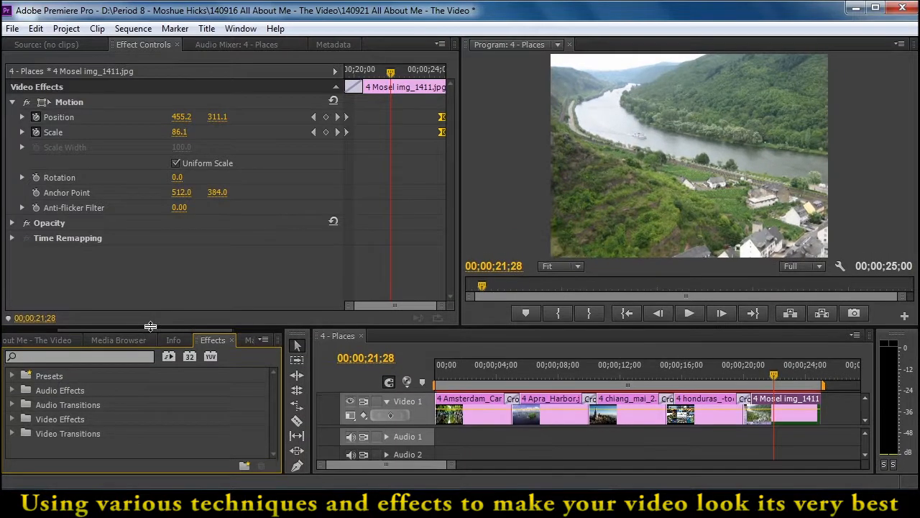
# Apply the Levels effect to the Mosel clip and set its RGB Black Input Level to 33 and White Input Level to 228
pyautogui.click(108, 357)
pyautogui.write('levels')
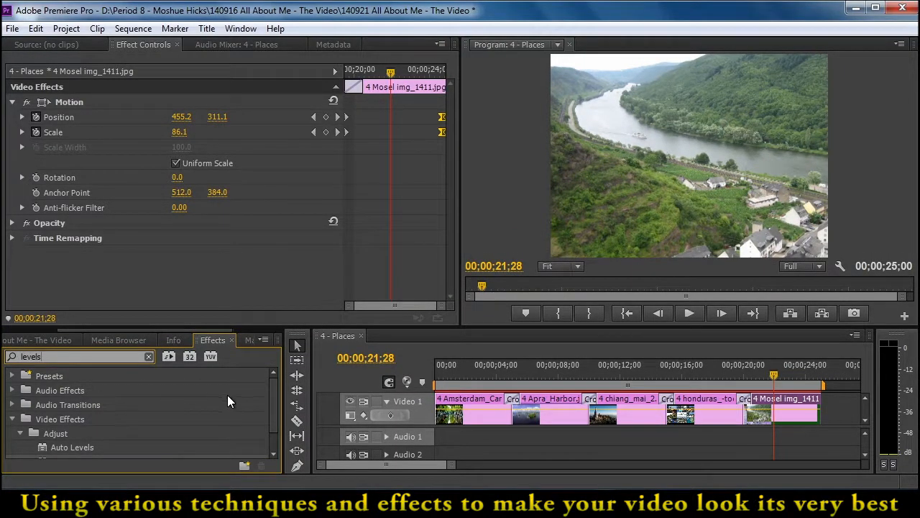
pyautogui.moveTo(272, 413); pyautogui.dragTo(273, 430)
pyautogui.moveTo(119, 436); pyautogui.dragTo(776, 406)
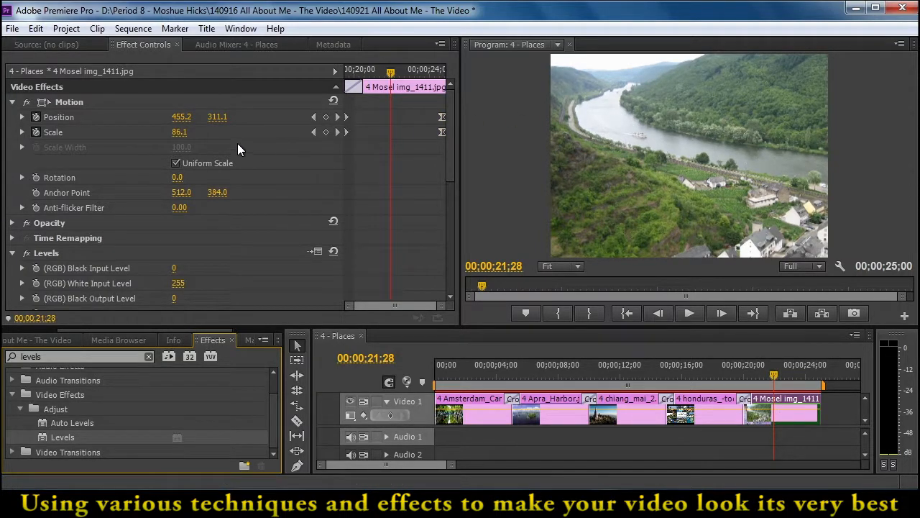
pyautogui.click(317, 251)
pyautogui.moveTo(313, 252); pyautogui.dragTo(333, 252)
pyautogui.moveTo(468, 253); pyautogui.dragTo(451, 253)
pyautogui.click(514, 296)
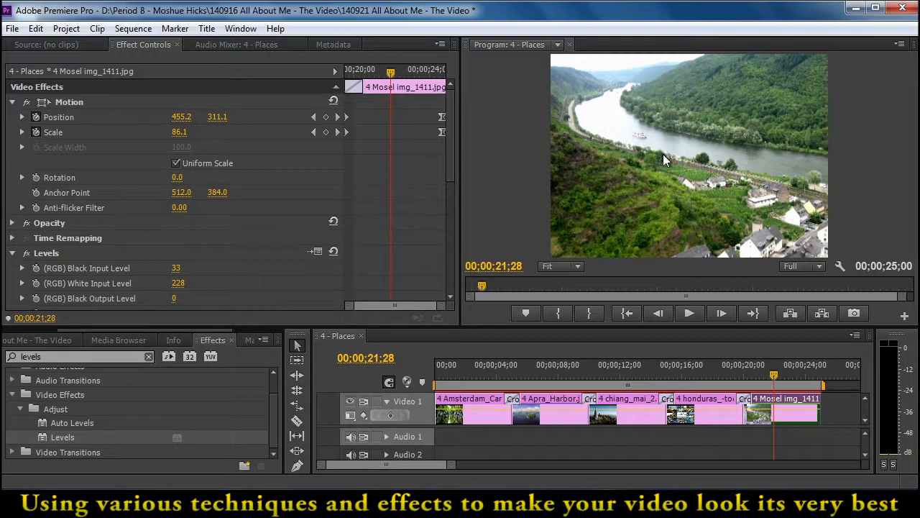
# Compare the Mosel clip with the Levels effect switched off and on, and scrub through the clip
pyautogui.click(26, 254)
pyautogui.click(26, 254)
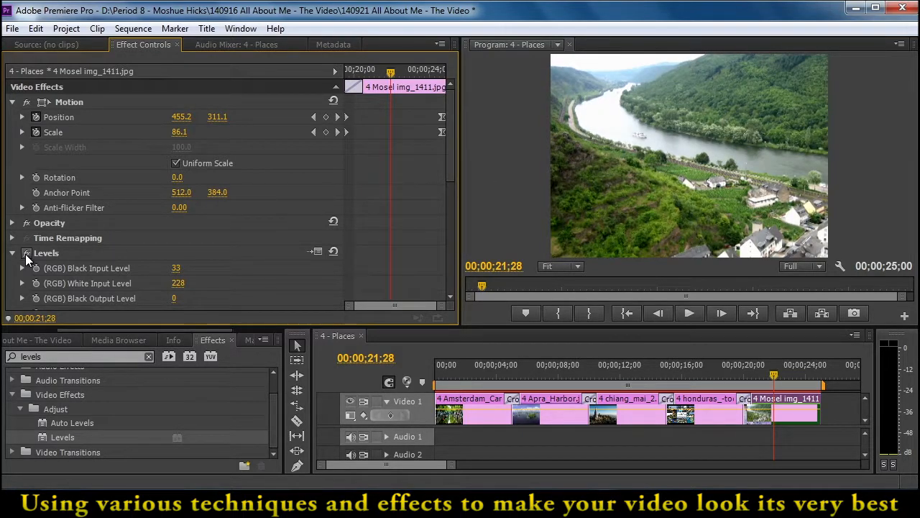
pyautogui.click(26, 254)
pyautogui.click(26, 254)
pyautogui.moveTo(495, 360); pyautogui.dragTo(771, 408)
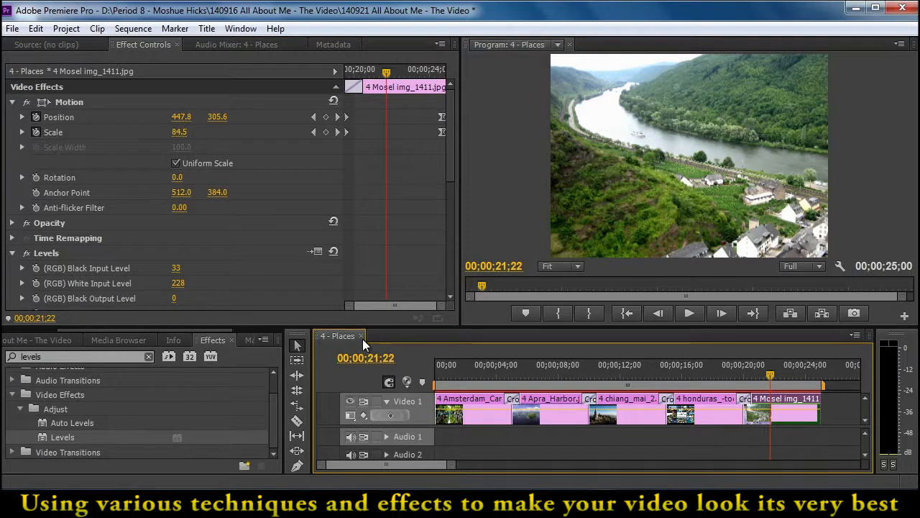
# Open the Master sequence and, from its timeline, open the nested 5 - Programs sequence
pyautogui.moveTo(274, 412); pyautogui.dragTo(229, 382)
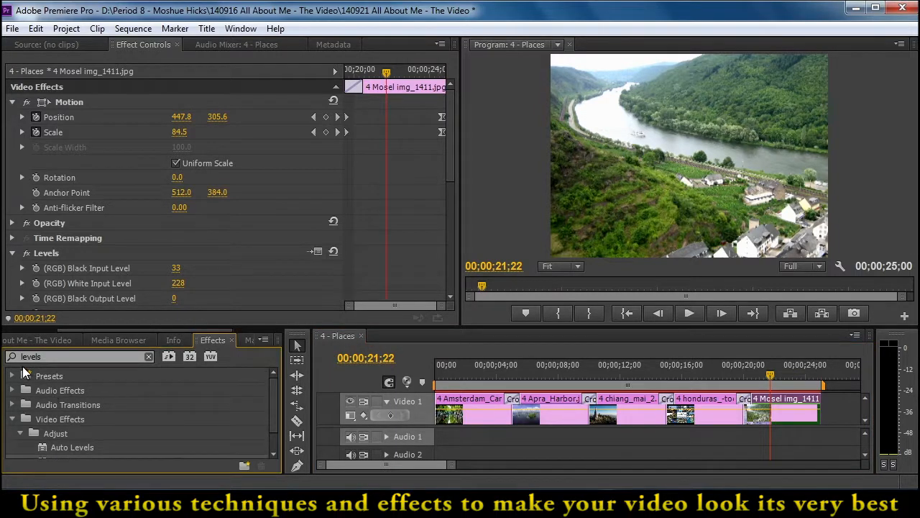
pyautogui.click(31, 340)
pyautogui.moveTo(272, 407); pyautogui.dragTo(273, 422)
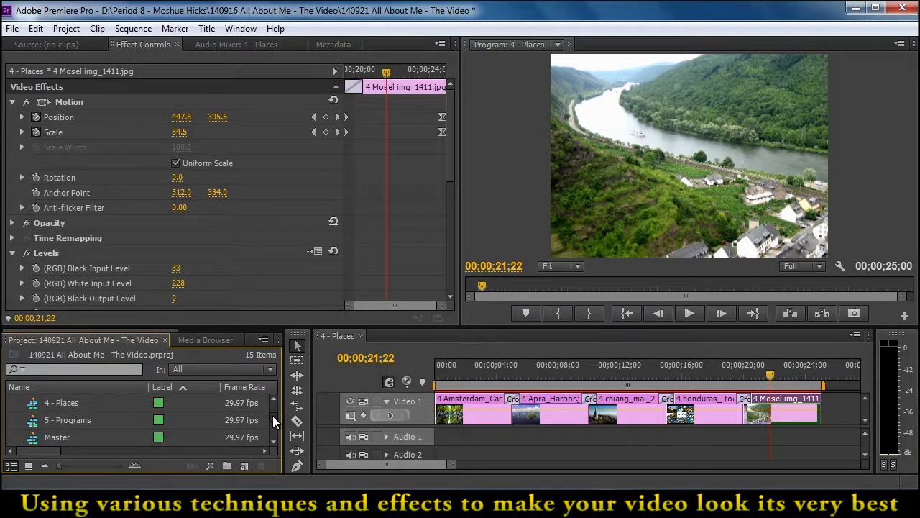
pyautogui.doubleClick(34, 440)
pyautogui.moveTo(500, 464); pyautogui.dragTo(544, 466)
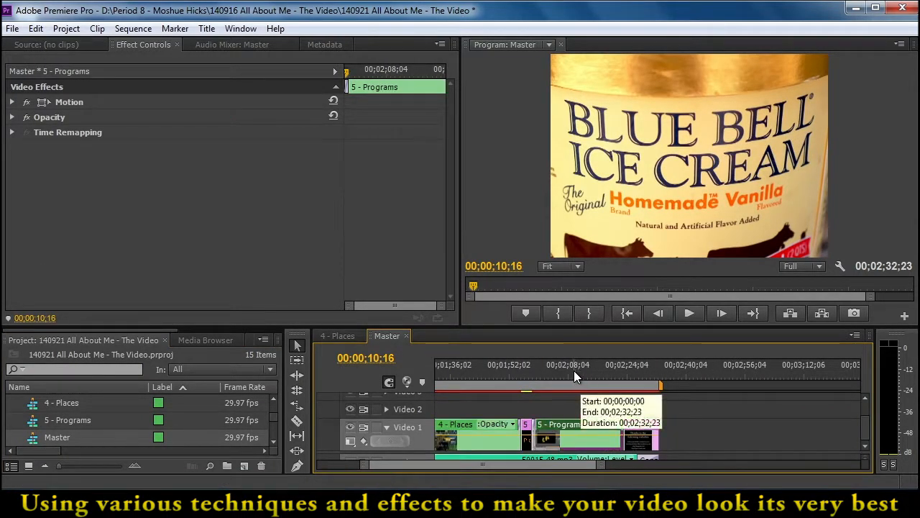
pyautogui.click(573, 370)
pyautogui.doubleClick(559, 422)
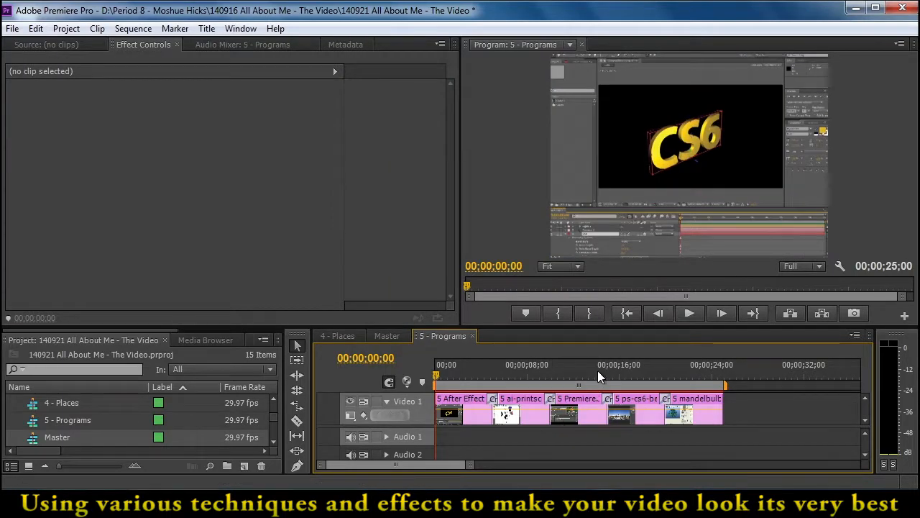
# Stretch the After Effects clip's Position and Scale keyframes from the clip's start through the end of its closing transition
pyautogui.moveTo(464, 369); pyautogui.dragTo(450, 371)
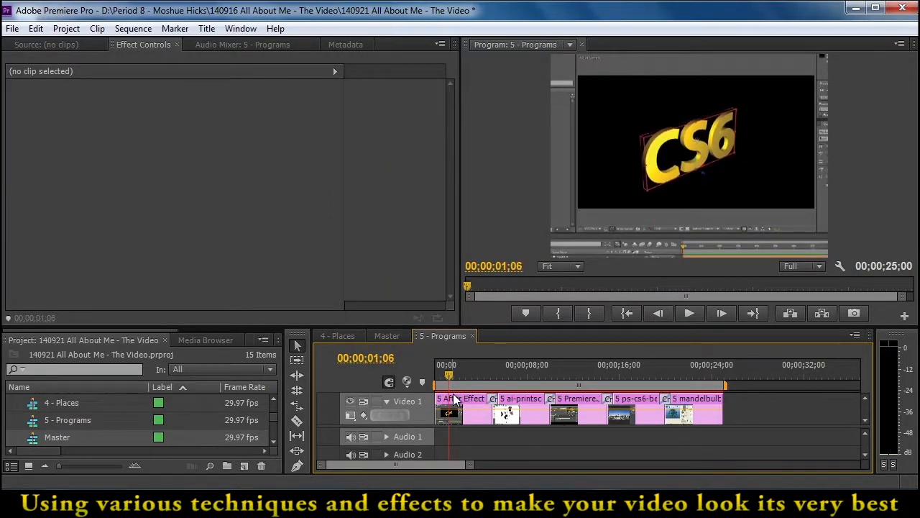
pyautogui.click(470, 400)
pyautogui.moveTo(368, 72); pyautogui.dragTo(456, 104)
# Stretch the ai-printscreen clip's motion keyframes across its transitions, placing the ending Scale keyframe at 00;00;10;00
pyautogui.moveTo(504, 376); pyautogui.dragTo(528, 381)
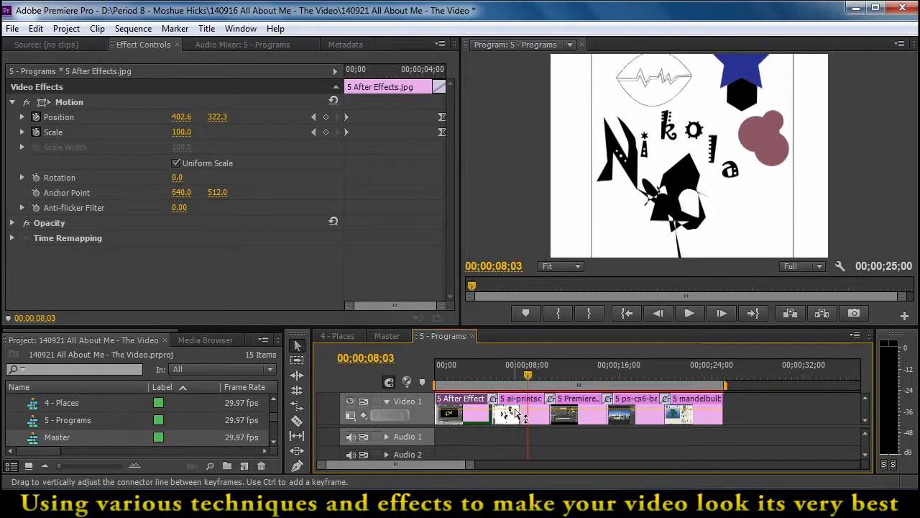
pyautogui.click(517, 412)
pyautogui.moveTo(376, 111); pyautogui.dragTo(443, 133)
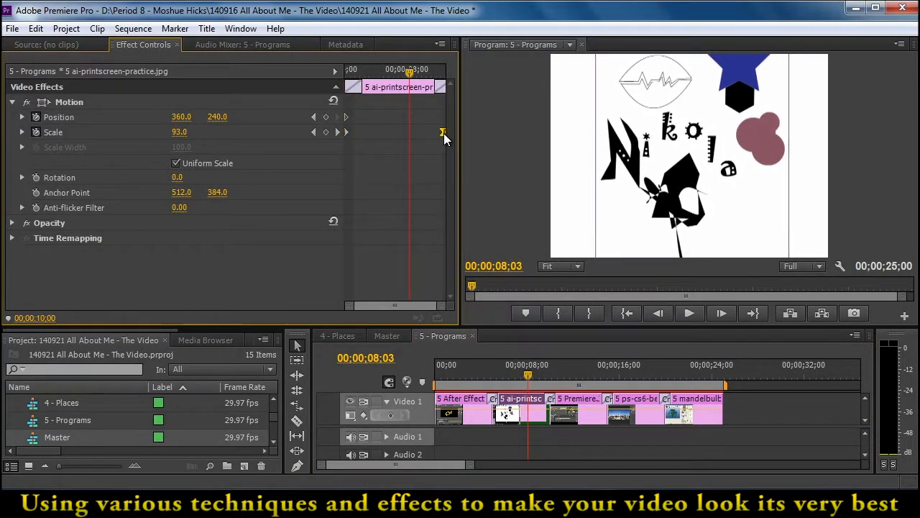
# Select the Premiere clip and check its motion from the opening transition
pyautogui.moveTo(527, 366); pyautogui.dragTo(581, 377)
pyautogui.click(581, 412)
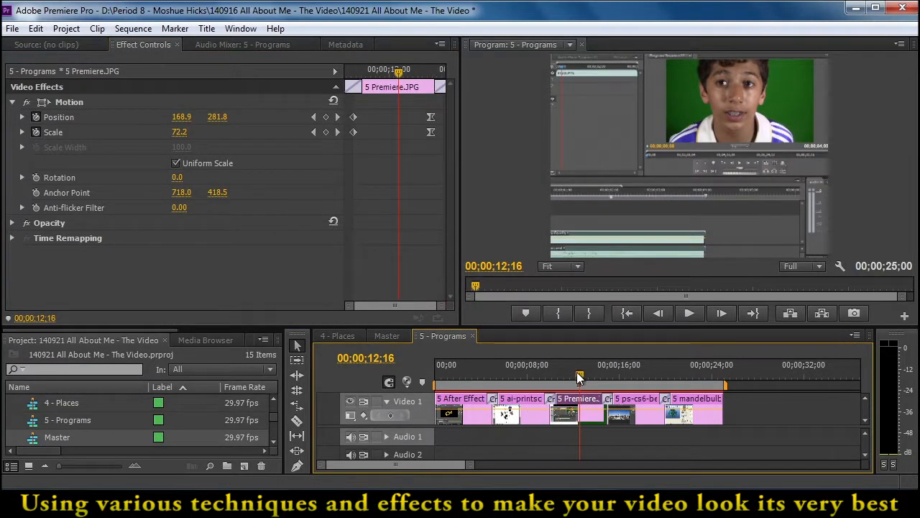
pyautogui.click(554, 377)
# Stretch the ps-cs6-beta-2 clip's Position and Scale keyframes across the transitions at both ends of the clip
pyautogui.moveTo(552, 378); pyautogui.dragTo(635, 392)
pyautogui.click(636, 402)
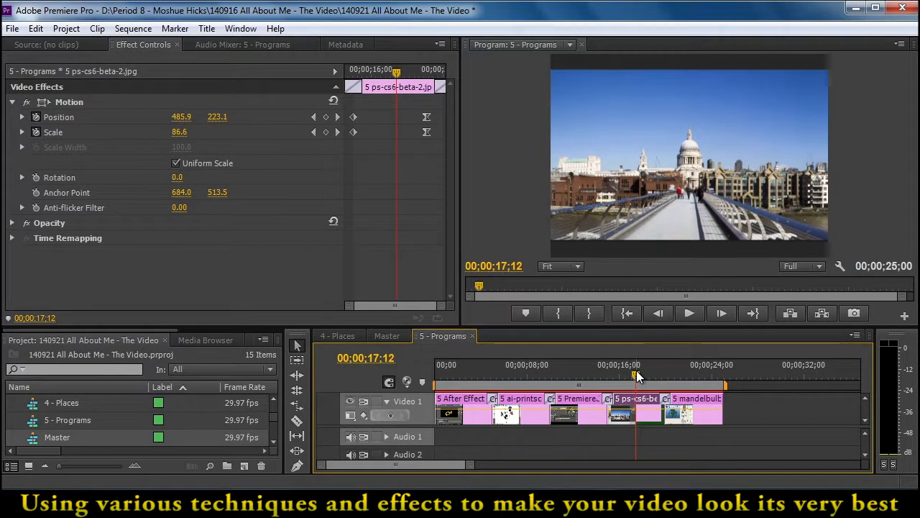
pyautogui.moveTo(413, 105); pyautogui.dragTo(445, 131)
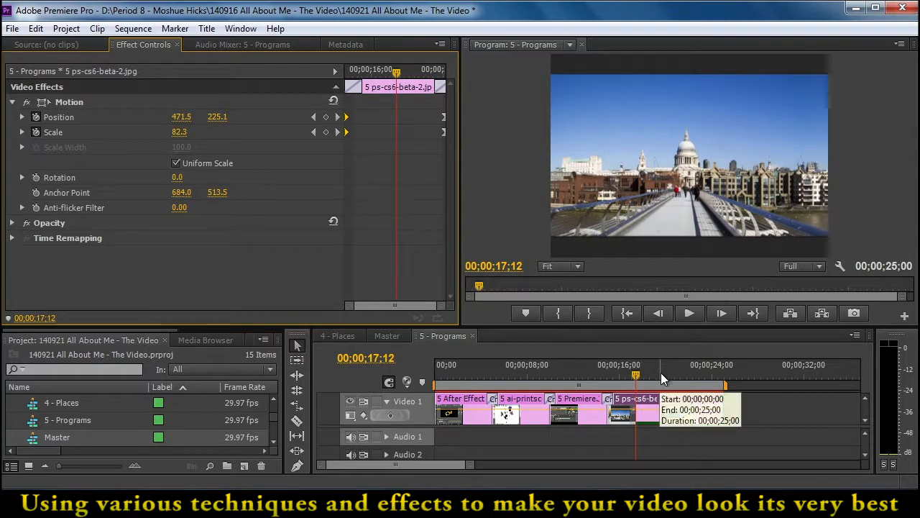
# Stretch the mandelbulb clip's Position and Scale keyframes from the start of its transition to the clip's end
pyautogui.click(682, 373)
pyautogui.click(698, 402)
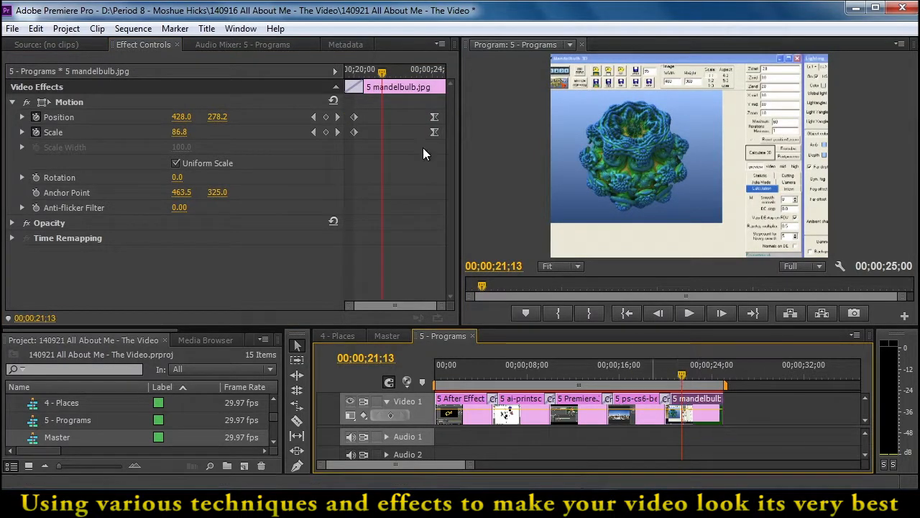
pyautogui.moveTo(368, 105); pyautogui.dragTo(442, 132)
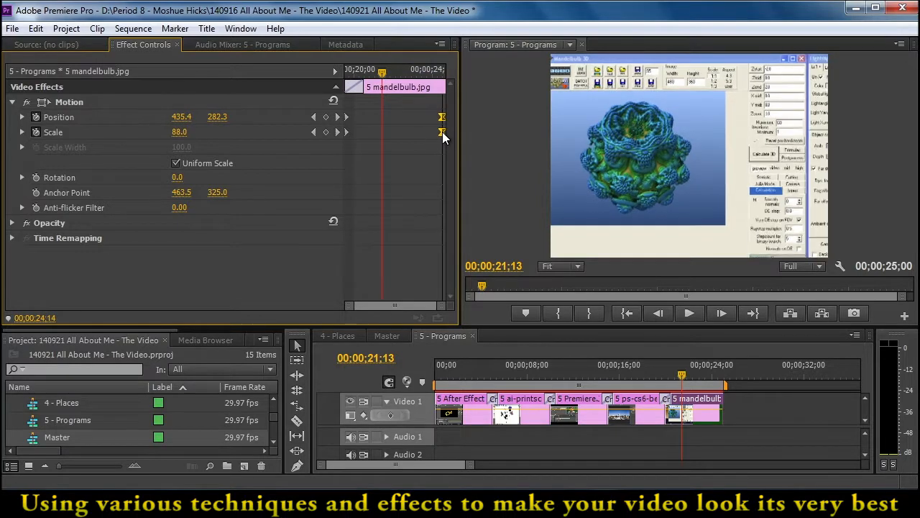
# Search the effects for "color change" and apply the Change Color effect to the Premiere clip
pyautogui.moveTo(690, 375); pyautogui.dragTo(581, 405)
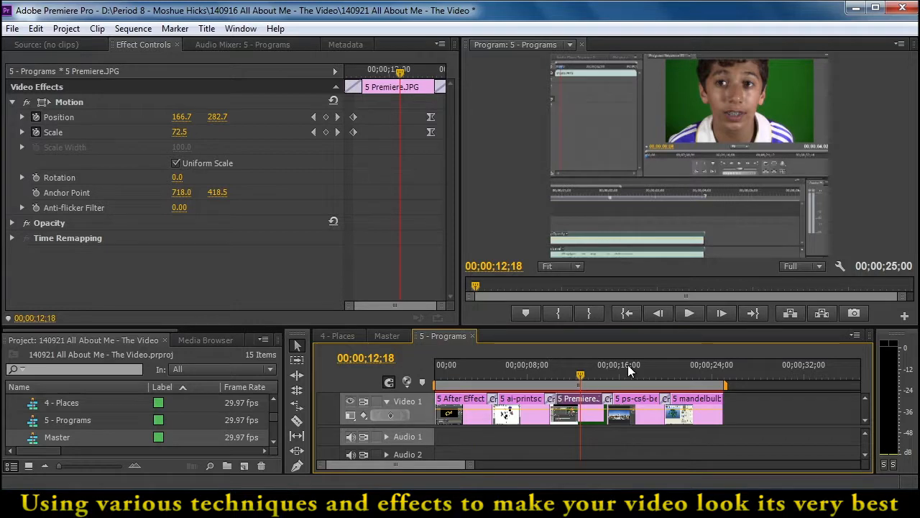
pyautogui.moveTo(171, 330); pyautogui.dragTo(243, 333)
pyautogui.click(191, 340)
pyautogui.click(65, 357)
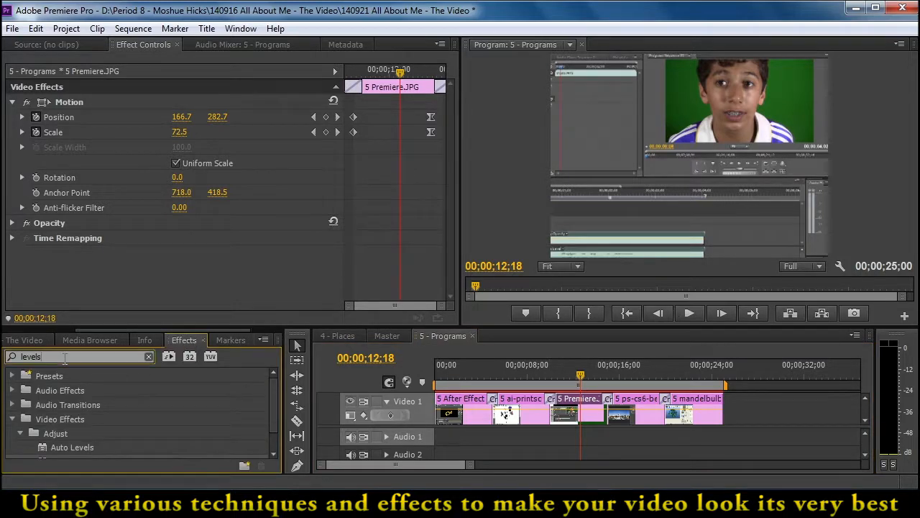
pyautogui.write('color change')
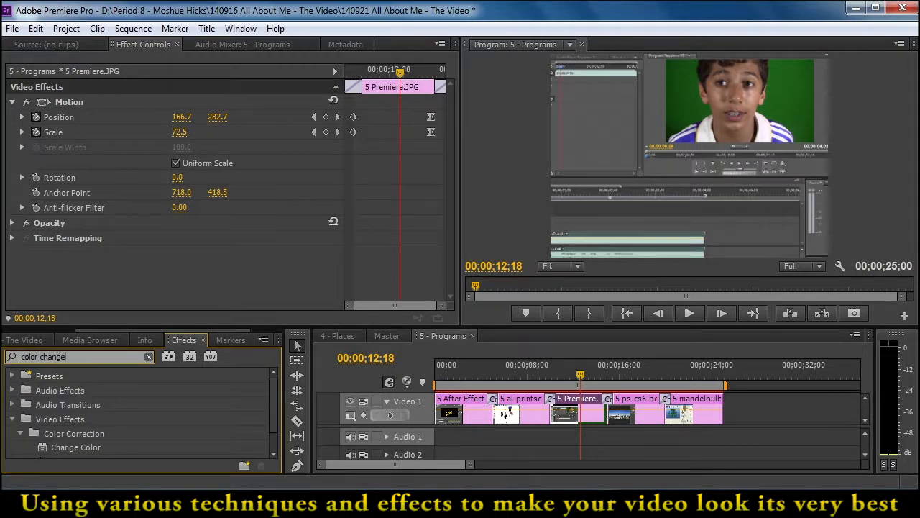
pyautogui.moveTo(275, 399); pyautogui.dragTo(273, 417)
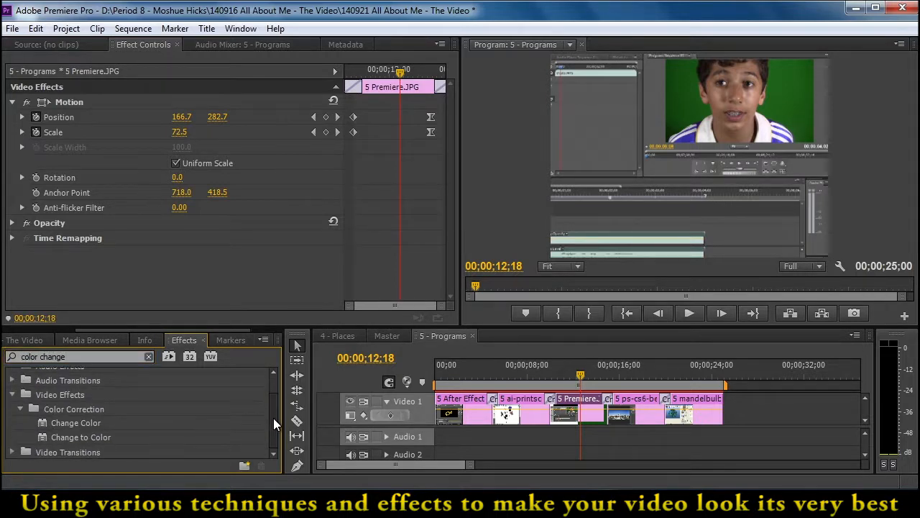
pyautogui.moveTo(42, 423); pyautogui.dragTo(575, 412)
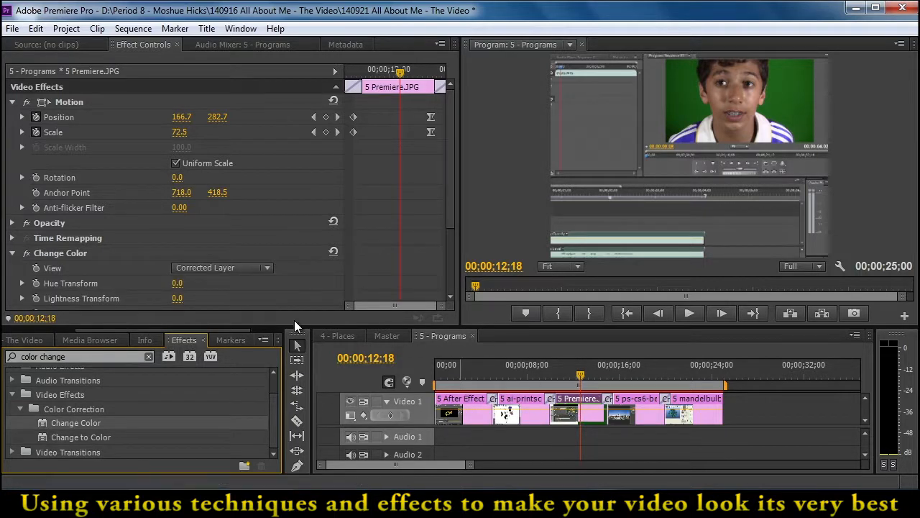
# At 00;00;11;16, sample the green backdrop behind the boy as Change Color's Color To Change
pyautogui.click(73, 252)
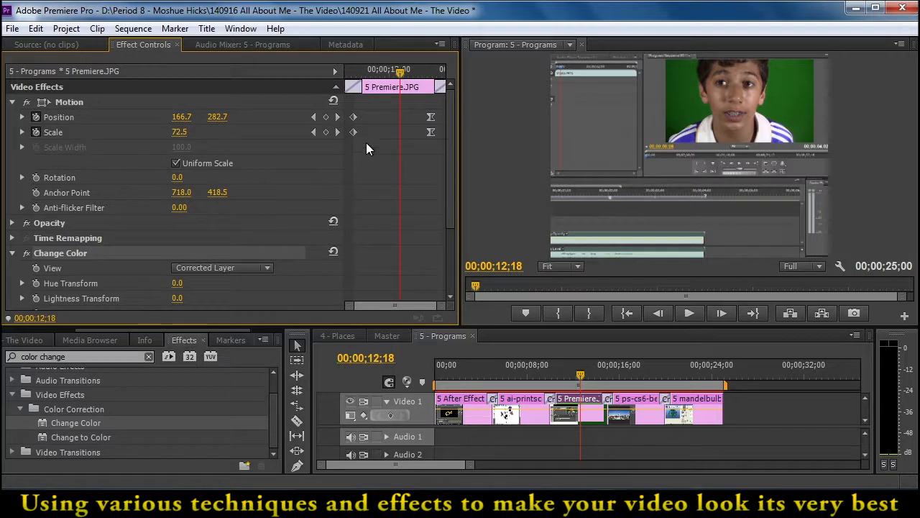
pyautogui.moveTo(401, 77); pyautogui.dragTo(381, 100)
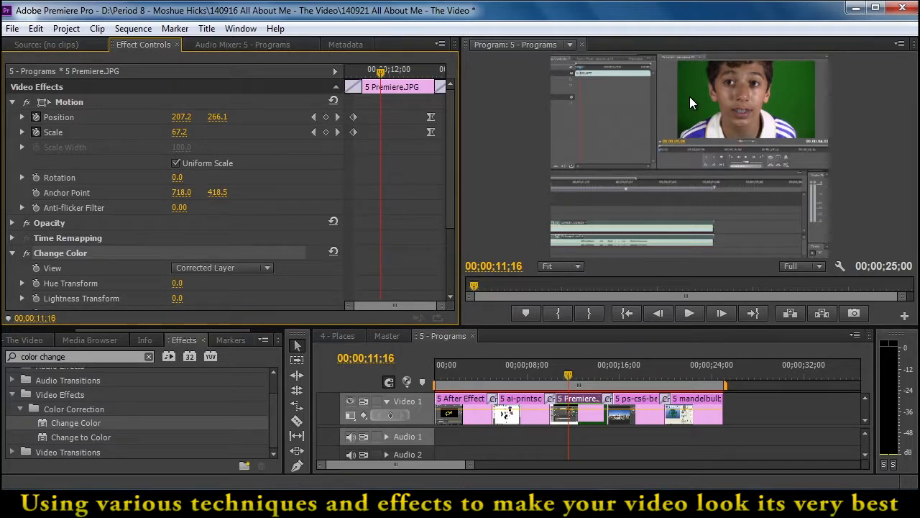
pyautogui.moveTo(448, 189); pyautogui.dragTo(448, 256)
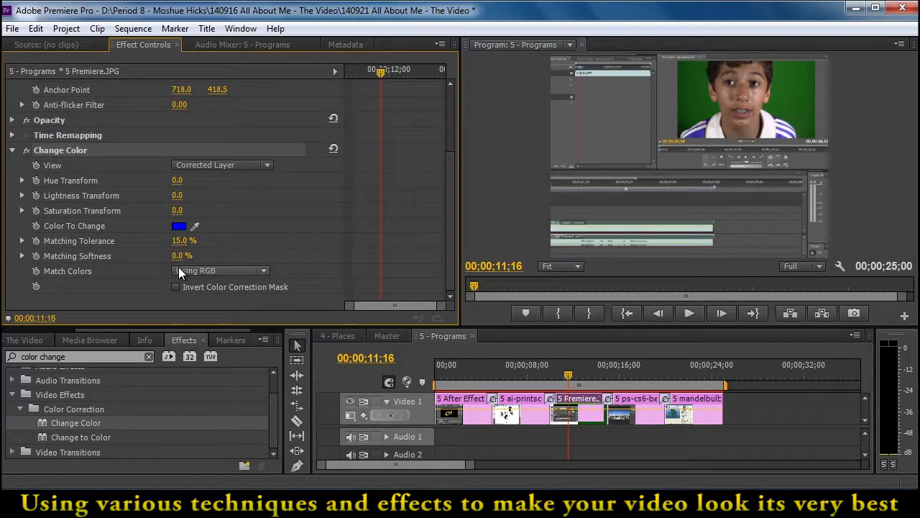
pyautogui.moveTo(199, 224); pyautogui.dragTo(699, 104)
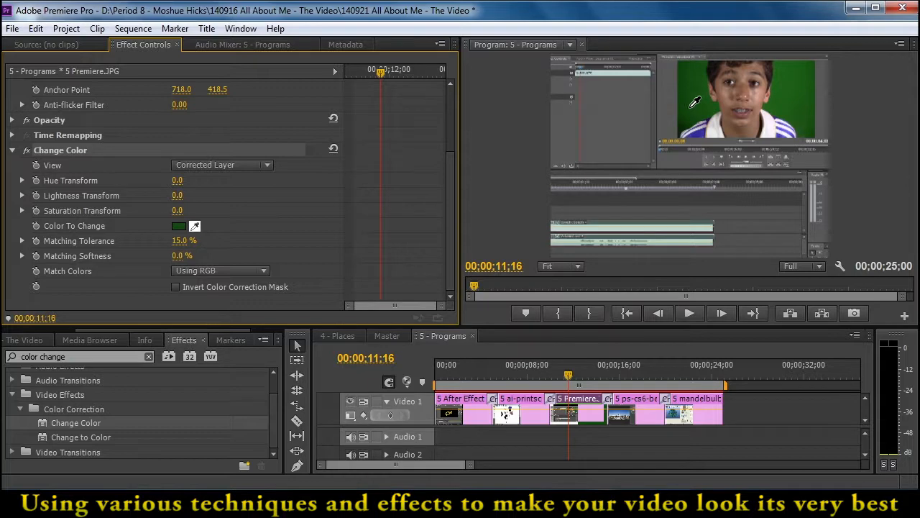
pyautogui.click(695, 110)
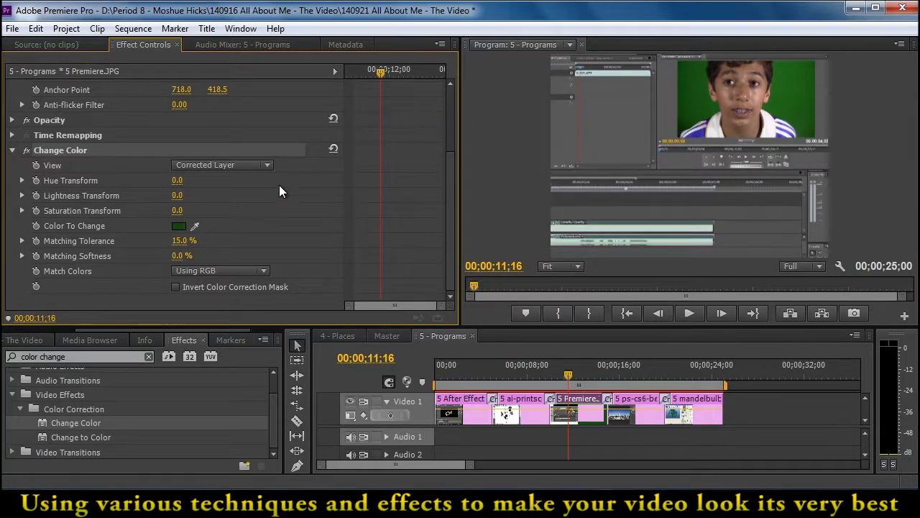
# Set Change Color's Matching Tolerance to 9% while viewing the Color Correction Mask, then restore the Corrected Layer view
pyautogui.click(266, 164)
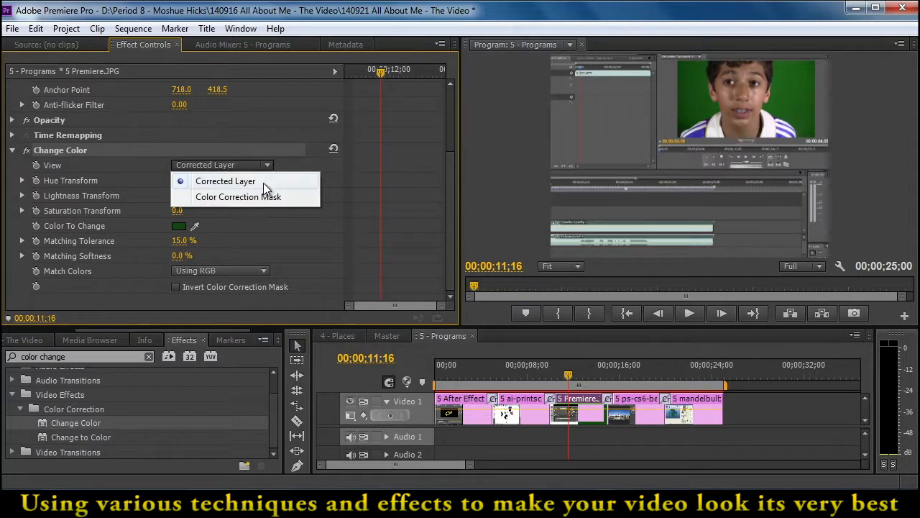
pyautogui.click(261, 198)
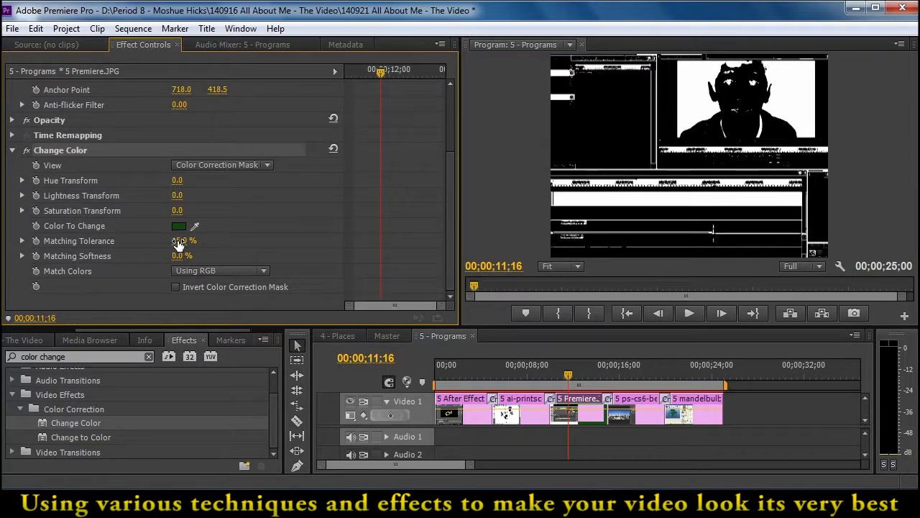
pyautogui.moveTo(179, 241)
pyautogui.mouseDown()
pyautogui.moveTo(170, 241)
pyautogui.moveTo(192, 243)
pyautogui.mouseUp()
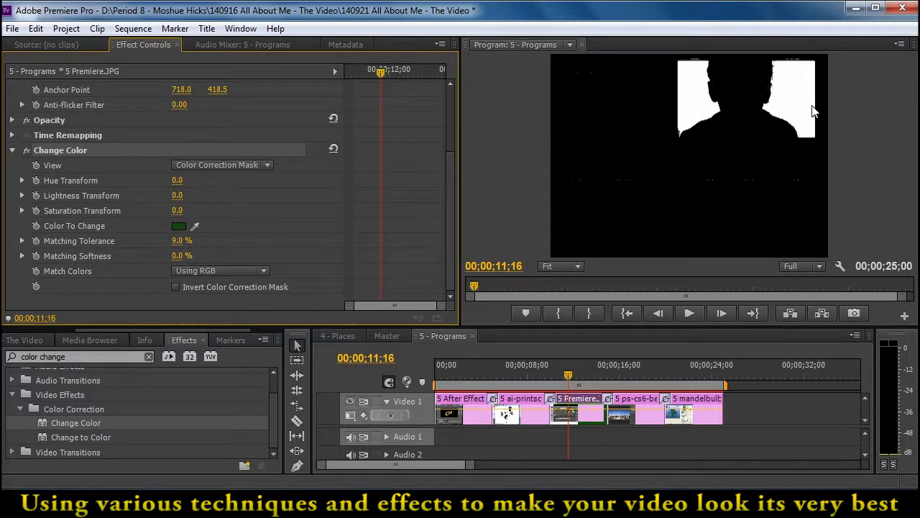
pyautogui.click(271, 164)
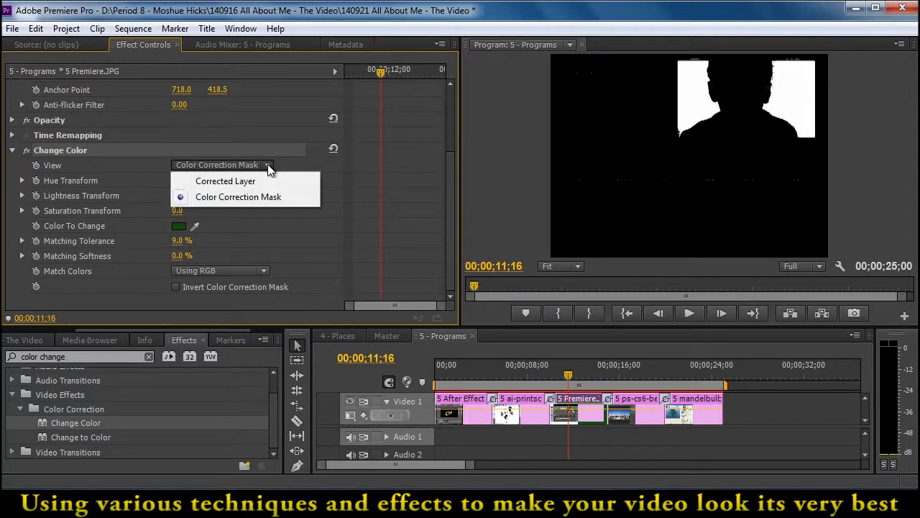
pyautogui.click(268, 181)
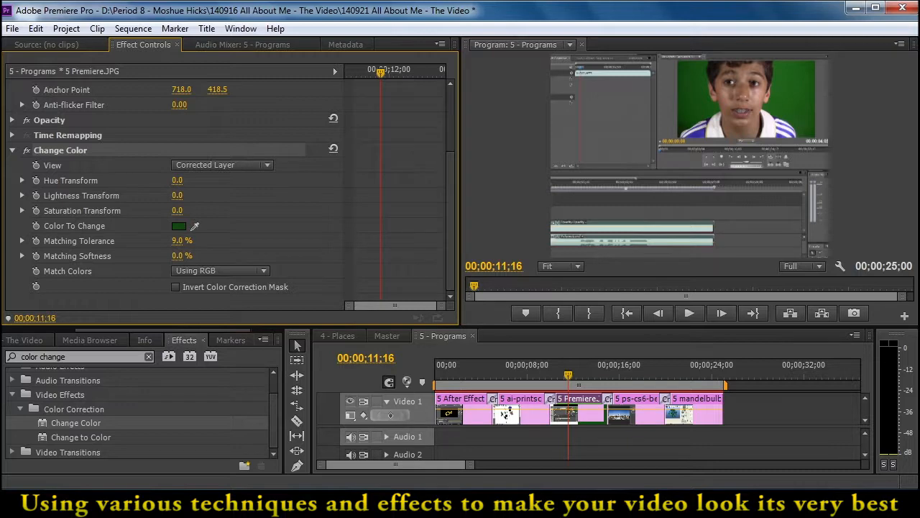
# Shift the boy's green backdrop to another hue by setting Change Color's Hue Transform to -256
pyautogui.moveTo(177, 181); pyautogui.dragTo(583, 181)
pyautogui.click(187, 181)
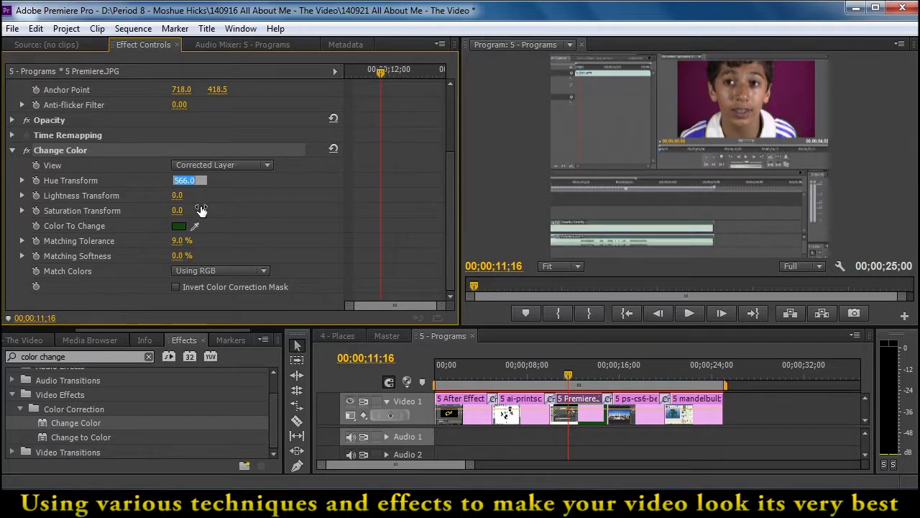
pyautogui.write('-256')
pyautogui.press('Return')
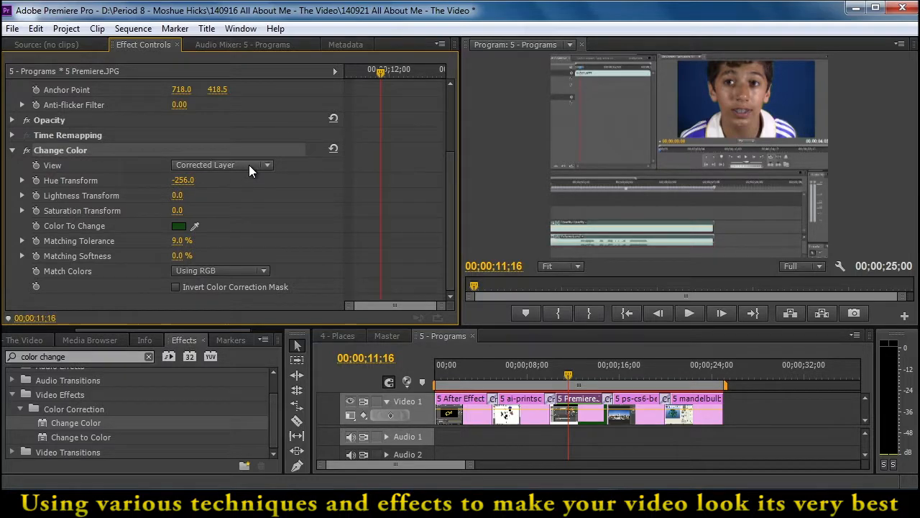
# Animate Hue Transform on the Premiere clip with a keyframe at 00;00;09;15 and a keyframe of 256 at 00;00;15;04
pyautogui.moveTo(379, 73); pyautogui.dragTo(327, 78)
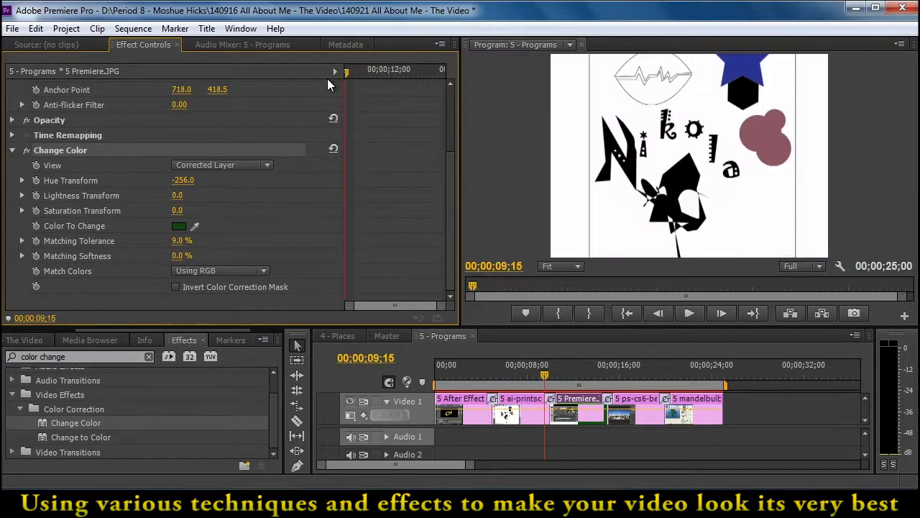
pyautogui.click(36, 180)
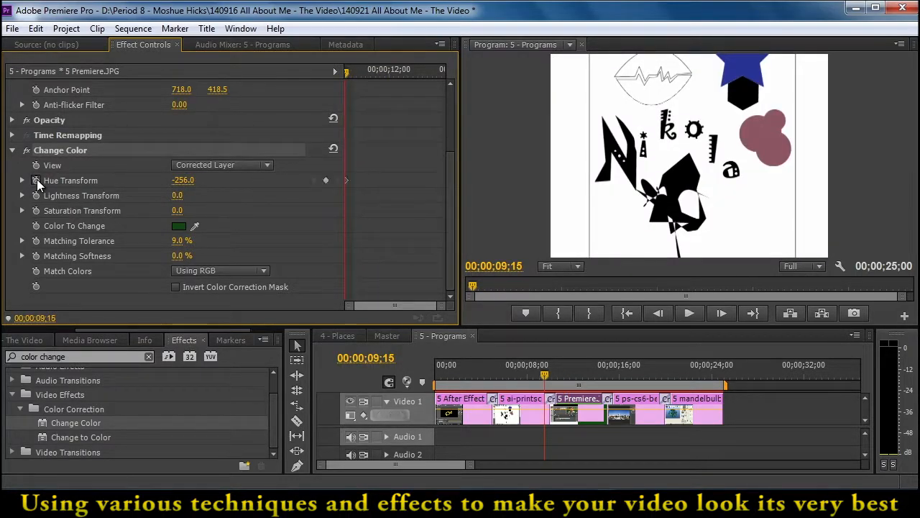
pyautogui.moveTo(346, 71); pyautogui.dragTo(448, 78)
pyautogui.click(182, 180)
pyautogui.write('256')
pyautogui.press('Return')
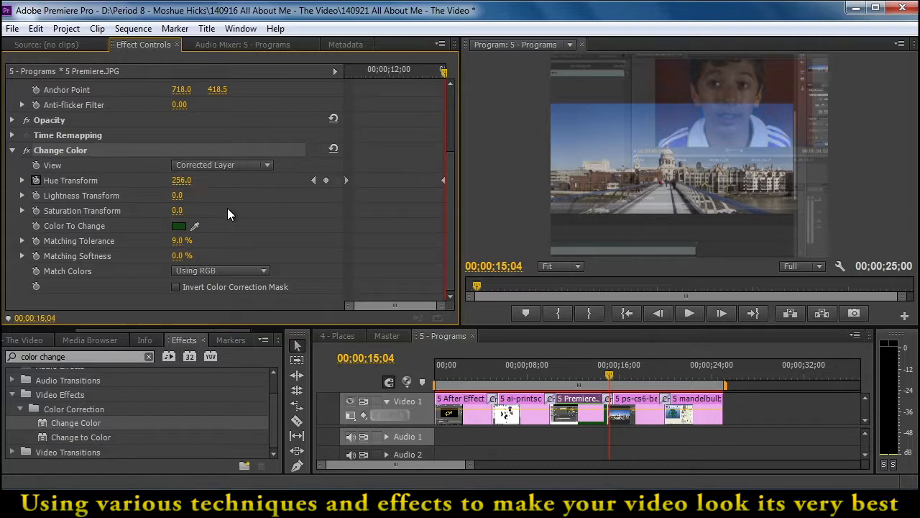
# Play the Premiere clip from its beginning to review the animated backdrop color
pyautogui.moveTo(403, 75); pyautogui.dragTo(347, 93)
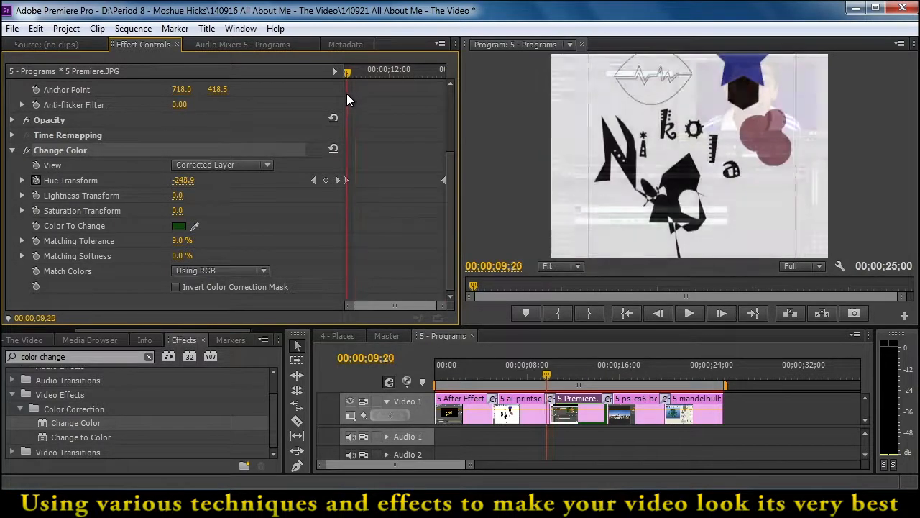
pyautogui.press('space')
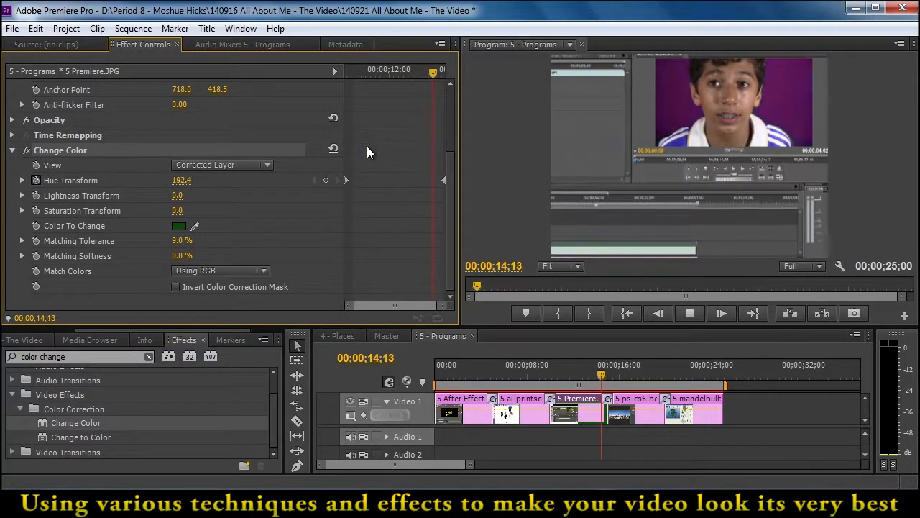
pyautogui.moveTo(380, 70); pyautogui.dragTo(330, 100)
pyautogui.press('space')
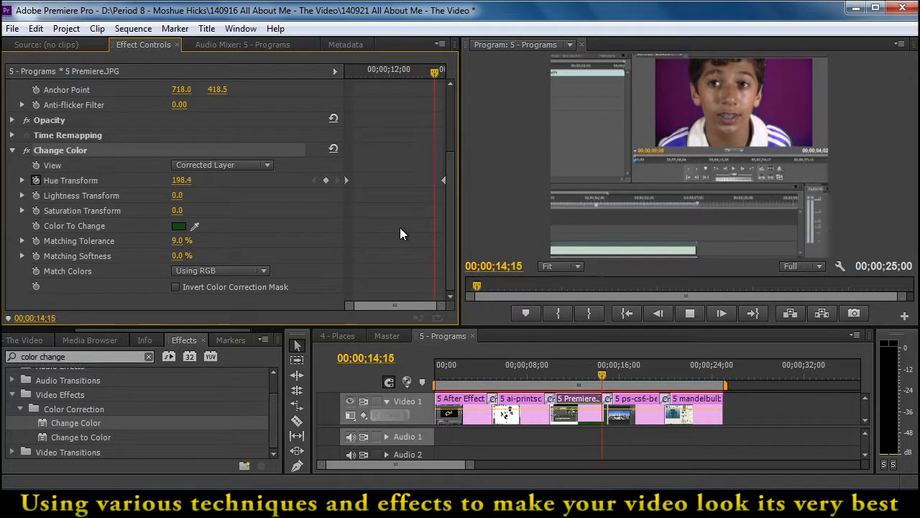
pyautogui.press('space')
pyautogui.moveTo(395, 69); pyautogui.dragTo(344, 73)
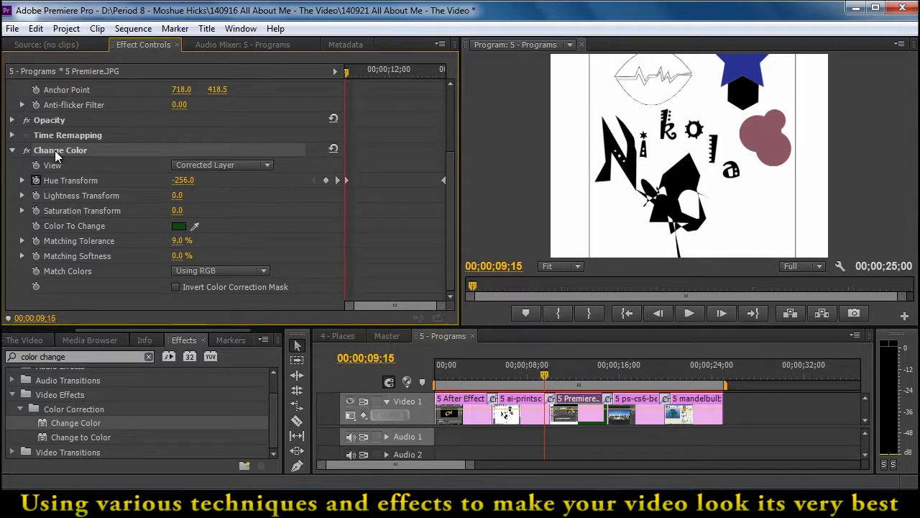
pyautogui.press('space')
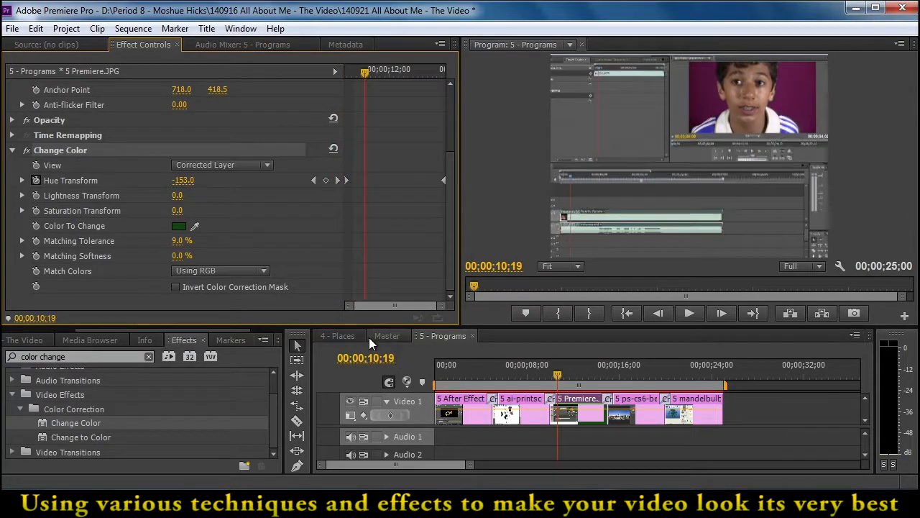
# Open the 2 - Video Games nested sequence from the Master sequence and go to 00;00;01;18 in its first clip
pyautogui.click(379, 334)
pyautogui.moveTo(604, 469); pyautogui.dragTo(678, 465)
pyautogui.moveTo(613, 374); pyautogui.dragTo(484, 386)
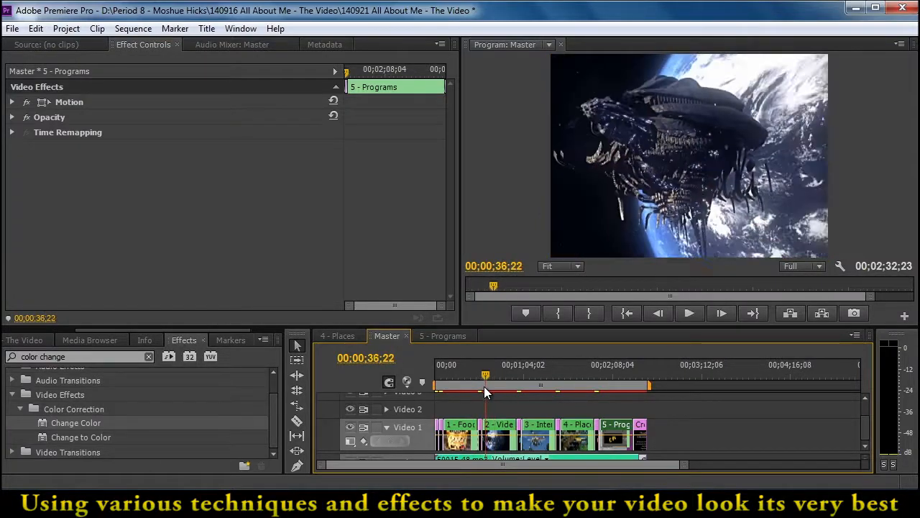
pyautogui.doubleClick(492, 431)
pyautogui.moveTo(553, 383); pyautogui.dragTo(467, 377)
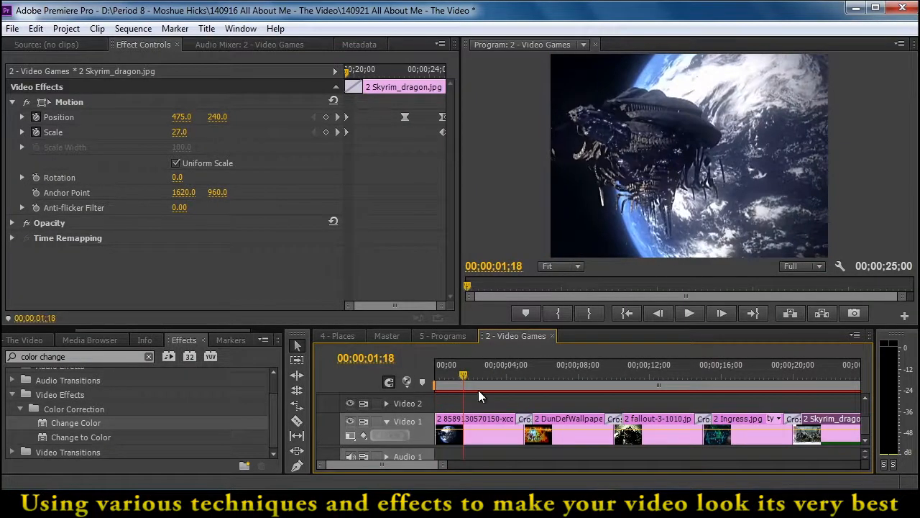
# Search the effects for "levels" and apply the Levels effect to the xcom wallpaper clip
pyautogui.moveTo(93, 358); pyautogui.dragTo(25, 356)
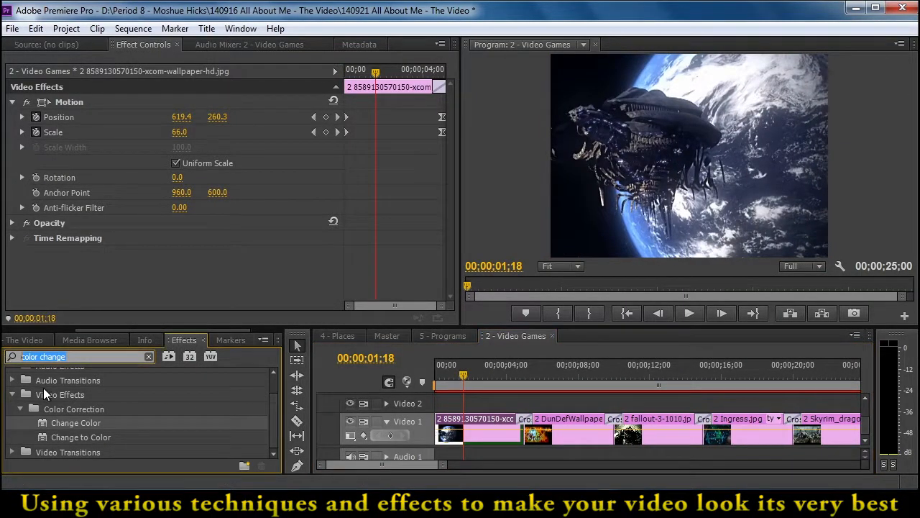
pyautogui.write('levels')
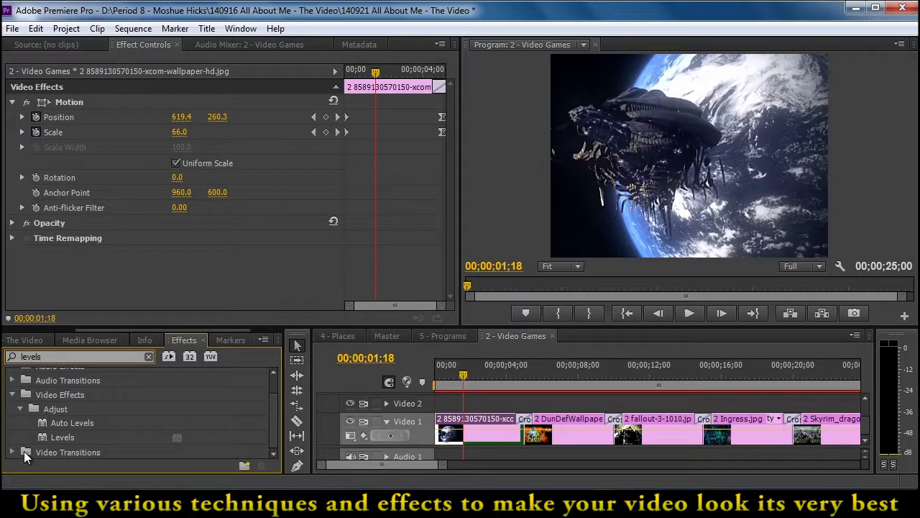
pyautogui.moveTo(51, 437); pyautogui.dragTo(455, 435)
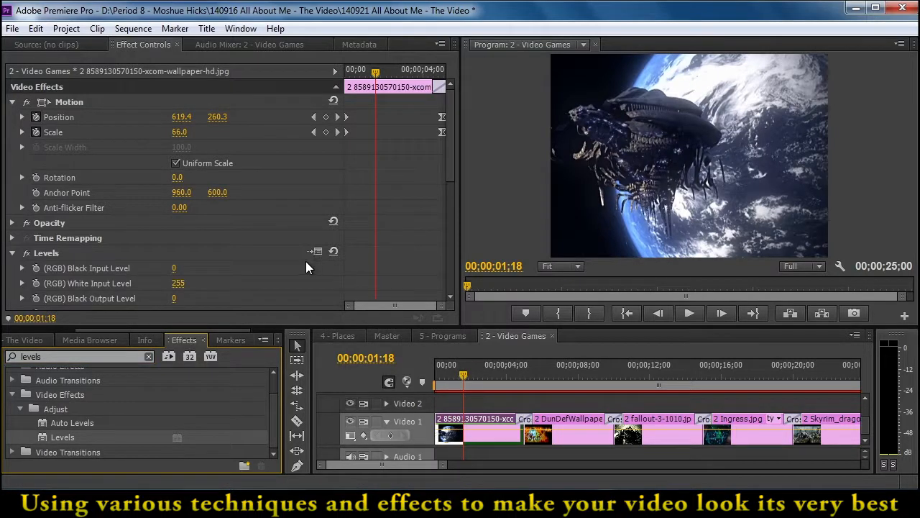
# Set the xcom clip's RGB input levels to black 21, gamma 1.37 and white 238
pyautogui.click(319, 251)
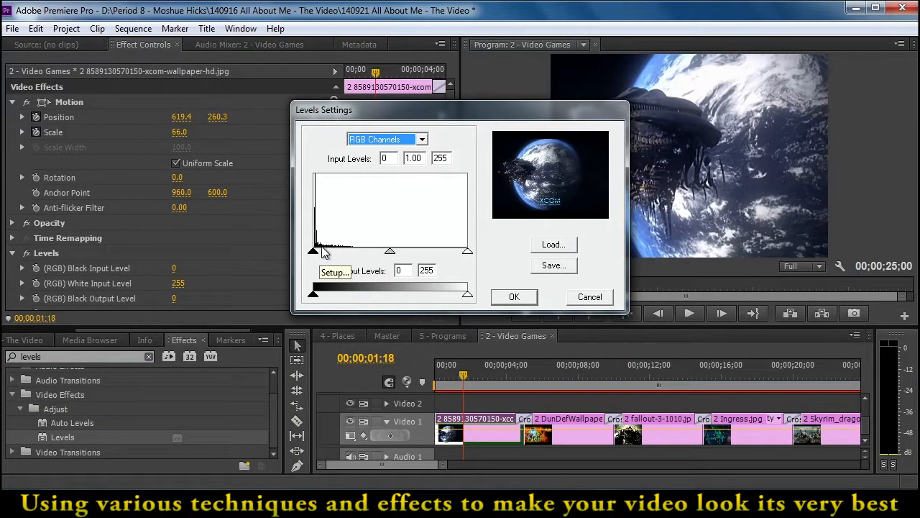
pyautogui.moveTo(467, 255); pyautogui.dragTo(457, 256)
pyautogui.moveTo(314, 255); pyautogui.dragTo(326, 254)
pyautogui.click(516, 296)
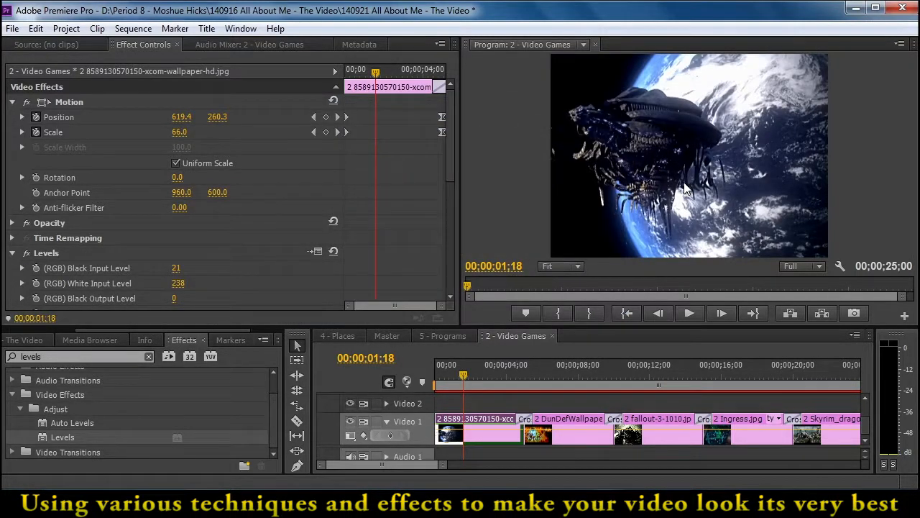
pyautogui.click(314, 253)
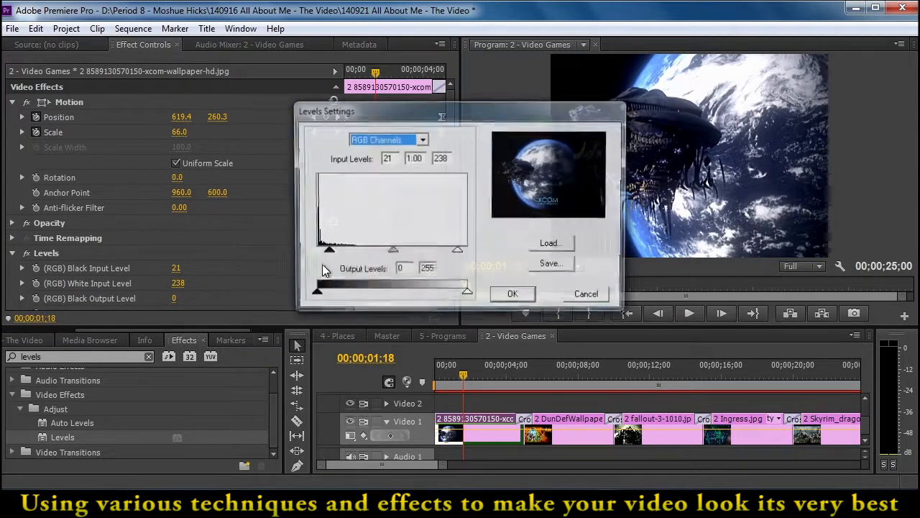
pyautogui.moveTo(390, 251); pyautogui.dragTo(383, 253)
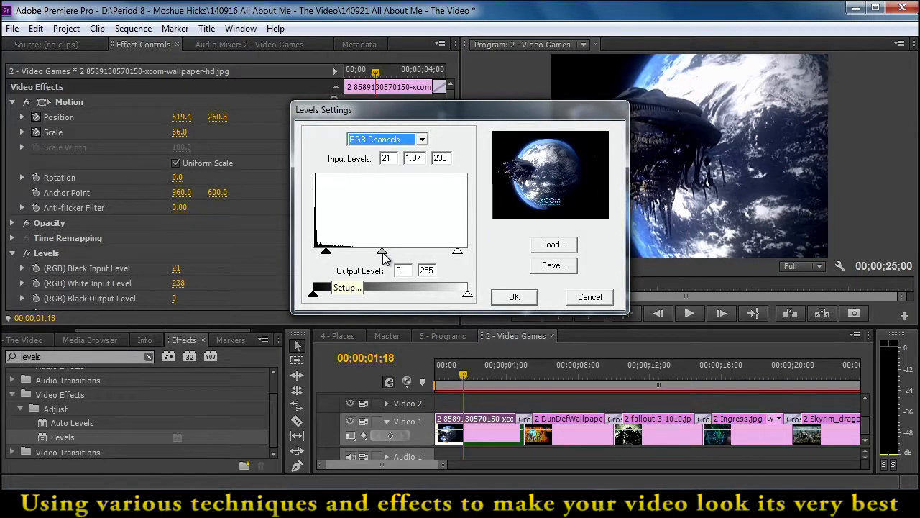
pyautogui.click(510, 299)
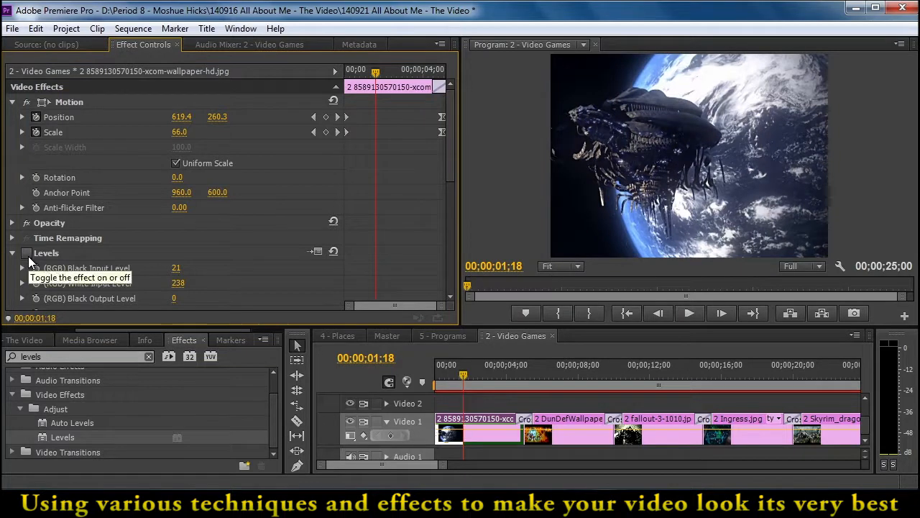
# Toggle the xcom clip's Levels effect off and on to compare the image before and after
pyautogui.click(28, 256)
pyautogui.click(28, 256)
pyautogui.click(28, 256)
pyautogui.click(28, 256)
pyautogui.click(28, 256)
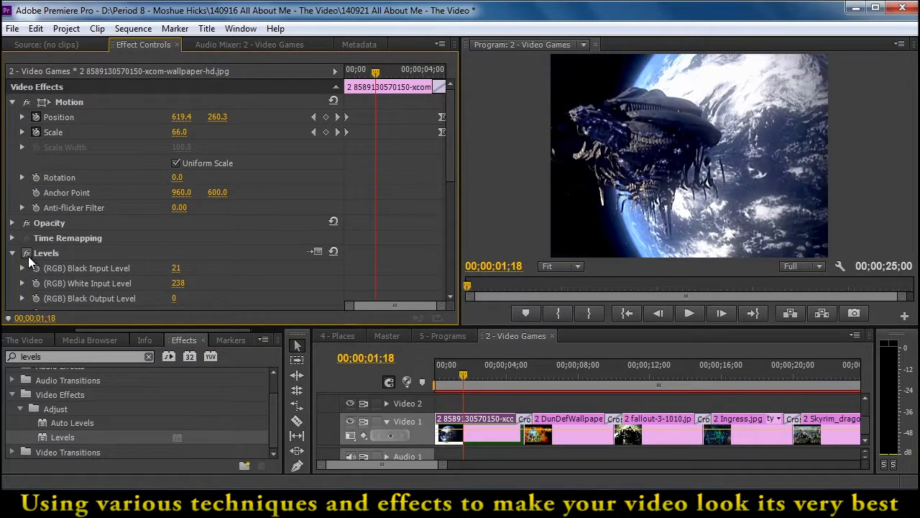
# Return to the Master sequence and enlarge the timeline area to show the full Audio 1 track
pyautogui.moveTo(467, 375); pyautogui.dragTo(412, 378)
pyautogui.click(387, 336)
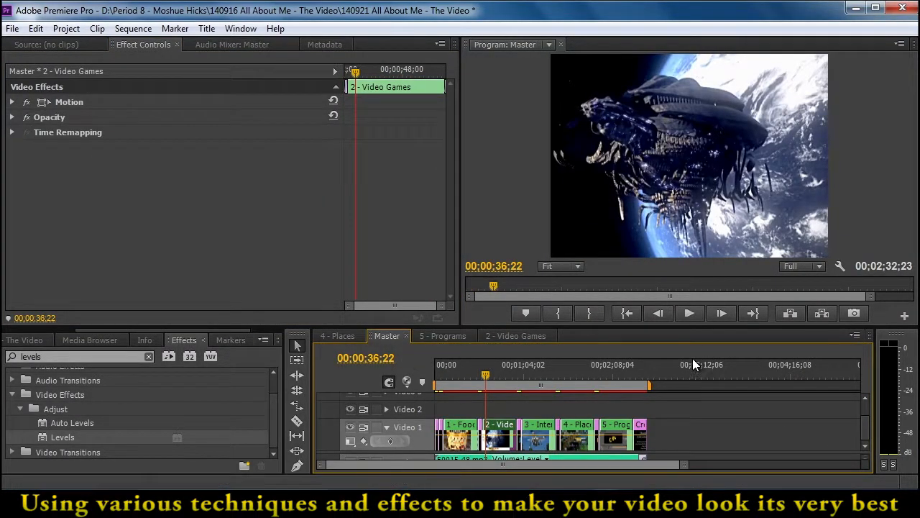
pyautogui.moveTo(675, 329); pyautogui.dragTo(676, 279)
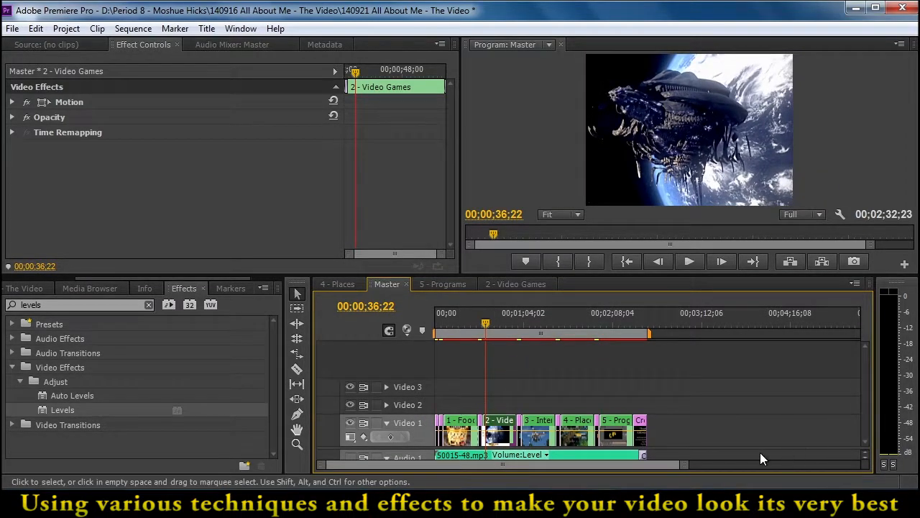
pyautogui.scroll(-2, 404, 442)
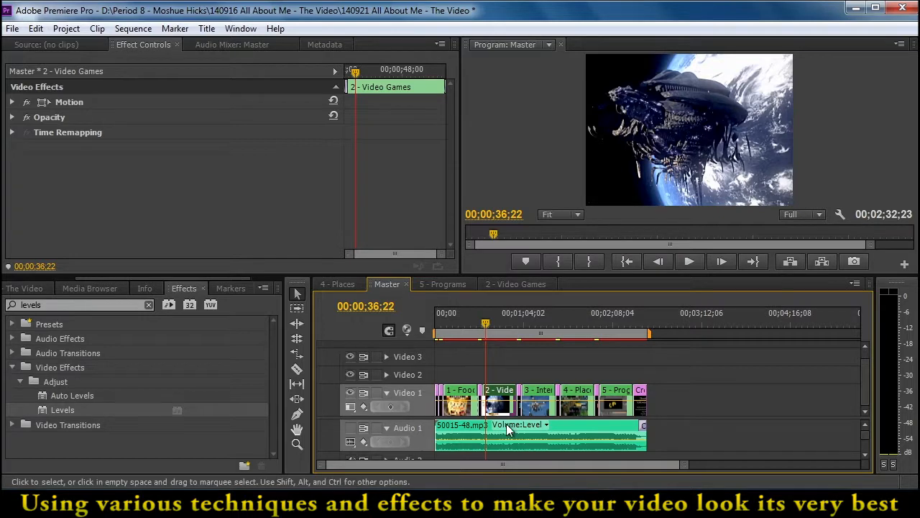
# Turn the Audio 1 track's output on and play the Master sequence from the beginning
pyautogui.press('Home')
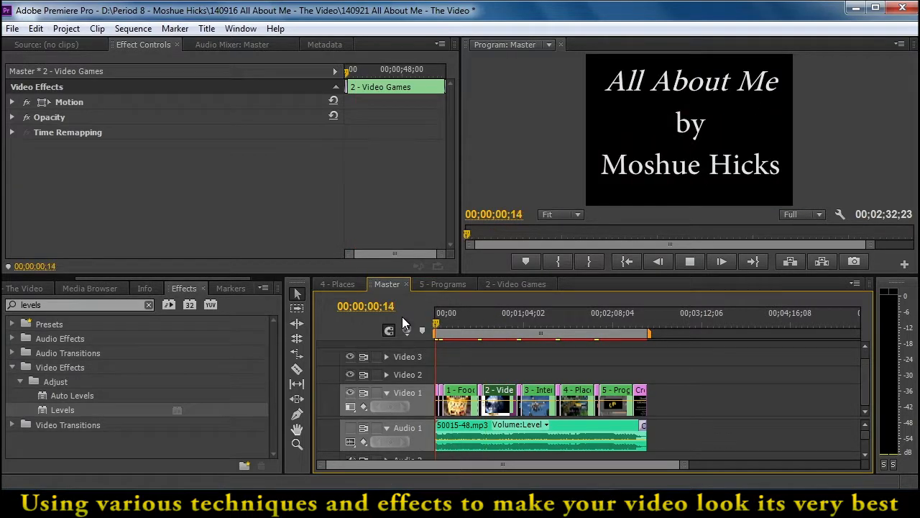
pyautogui.press('space')
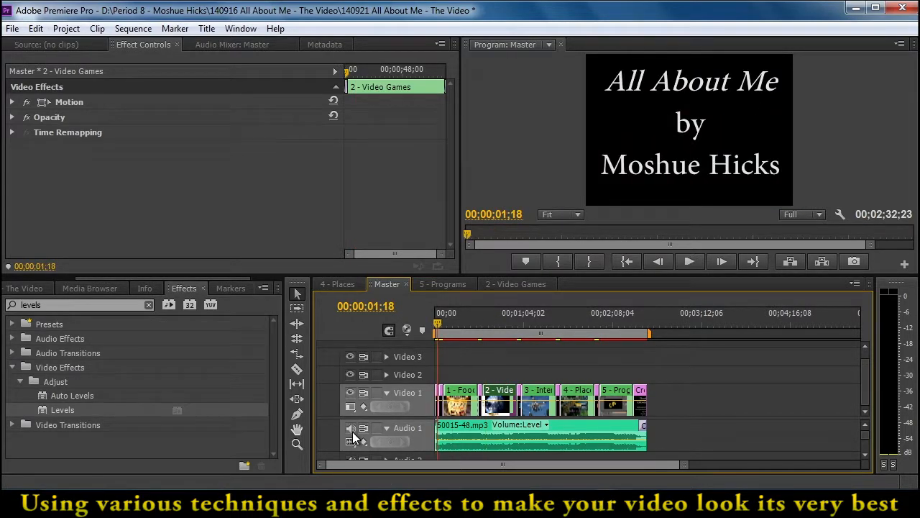
pyautogui.press('Home')
pyautogui.press('space')
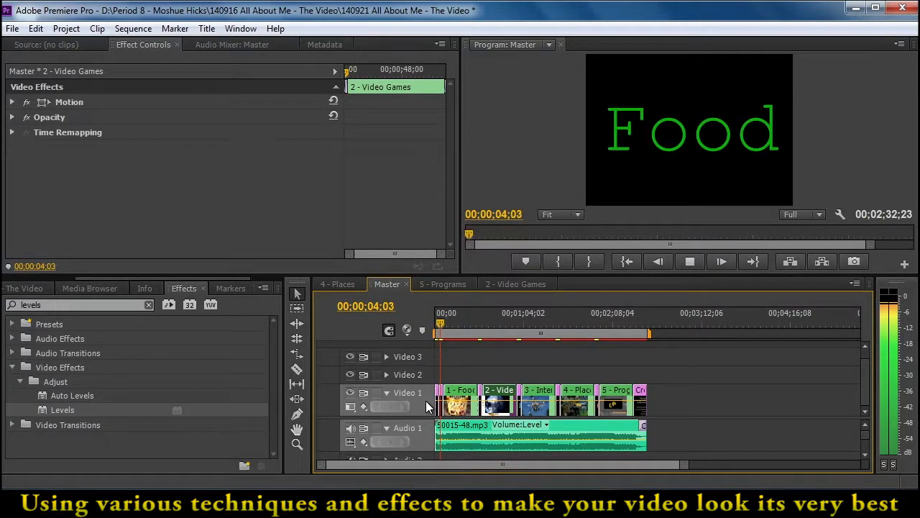
# Play the Master sequence's closing credits from about 00;02;25 to check how the music ends
pyautogui.press('space')
pyautogui.click(636, 321)
pyautogui.press('space')
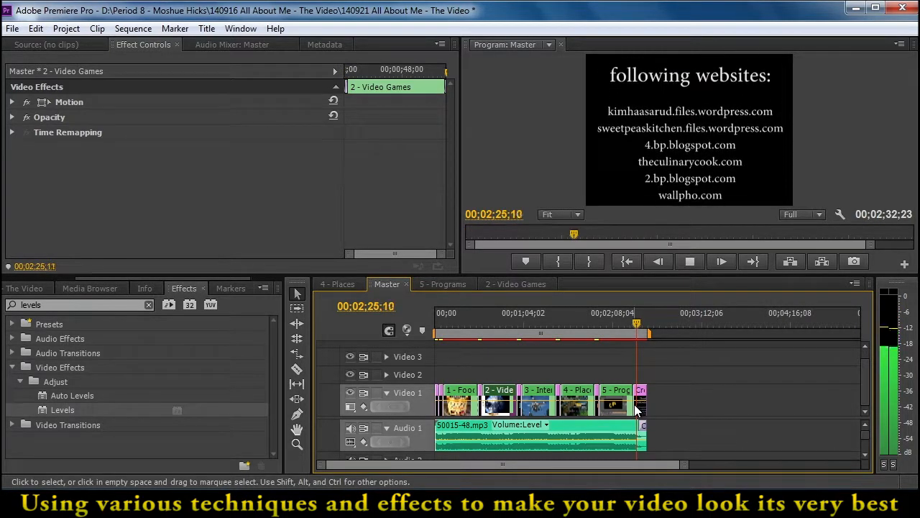